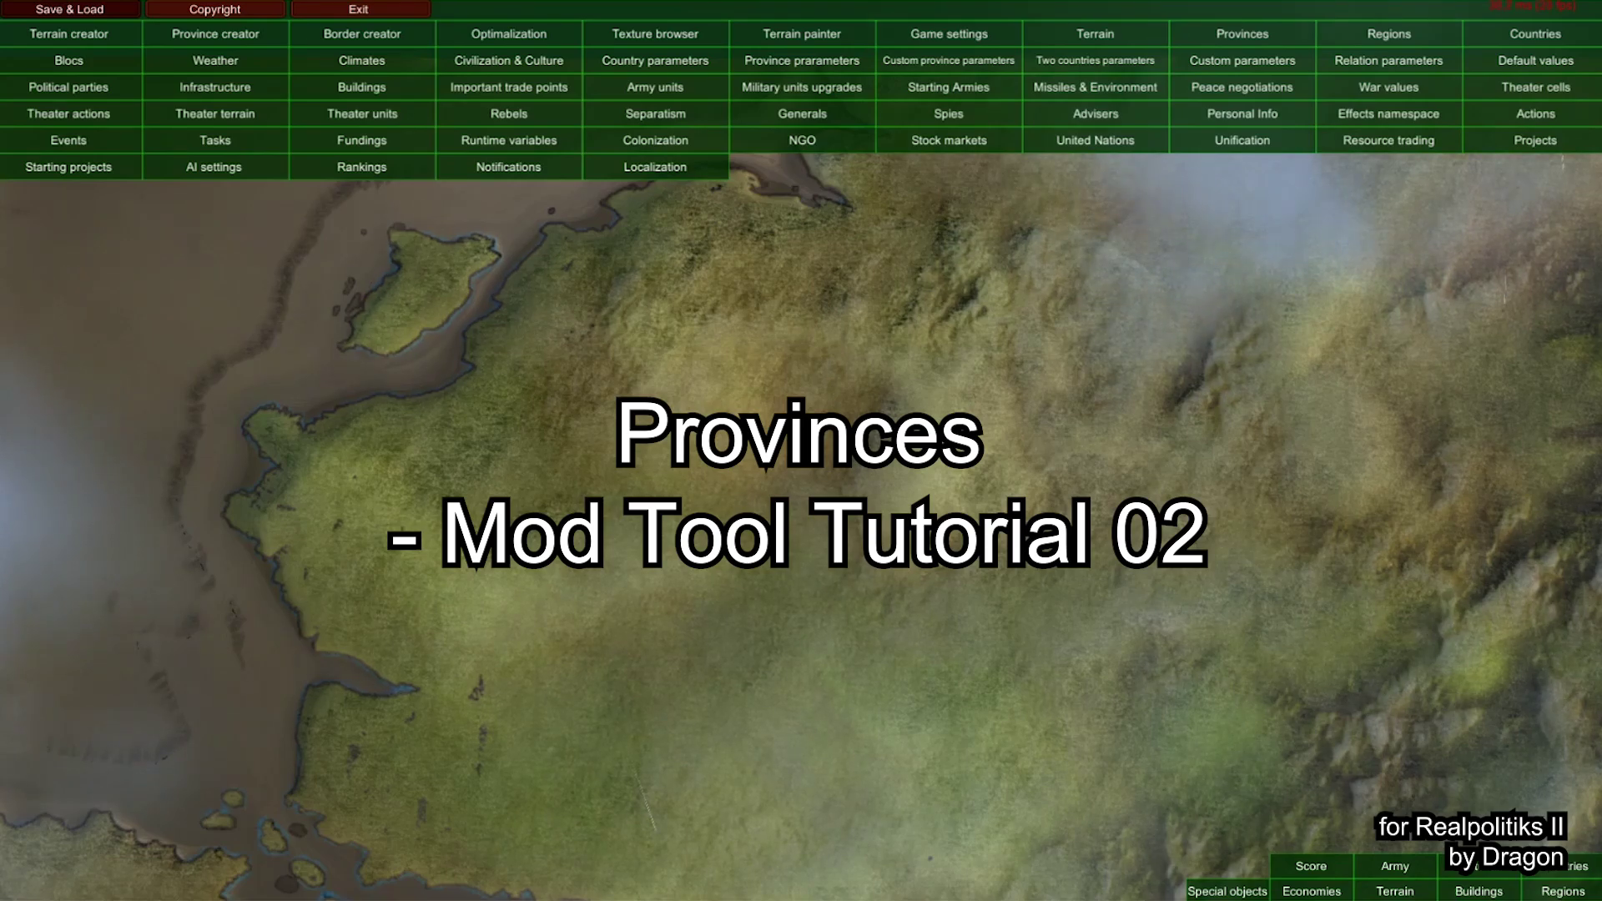
# Open the Province Editor with the label of Province_41 in view on the map
pyautogui.scroll(10, 990, 486)
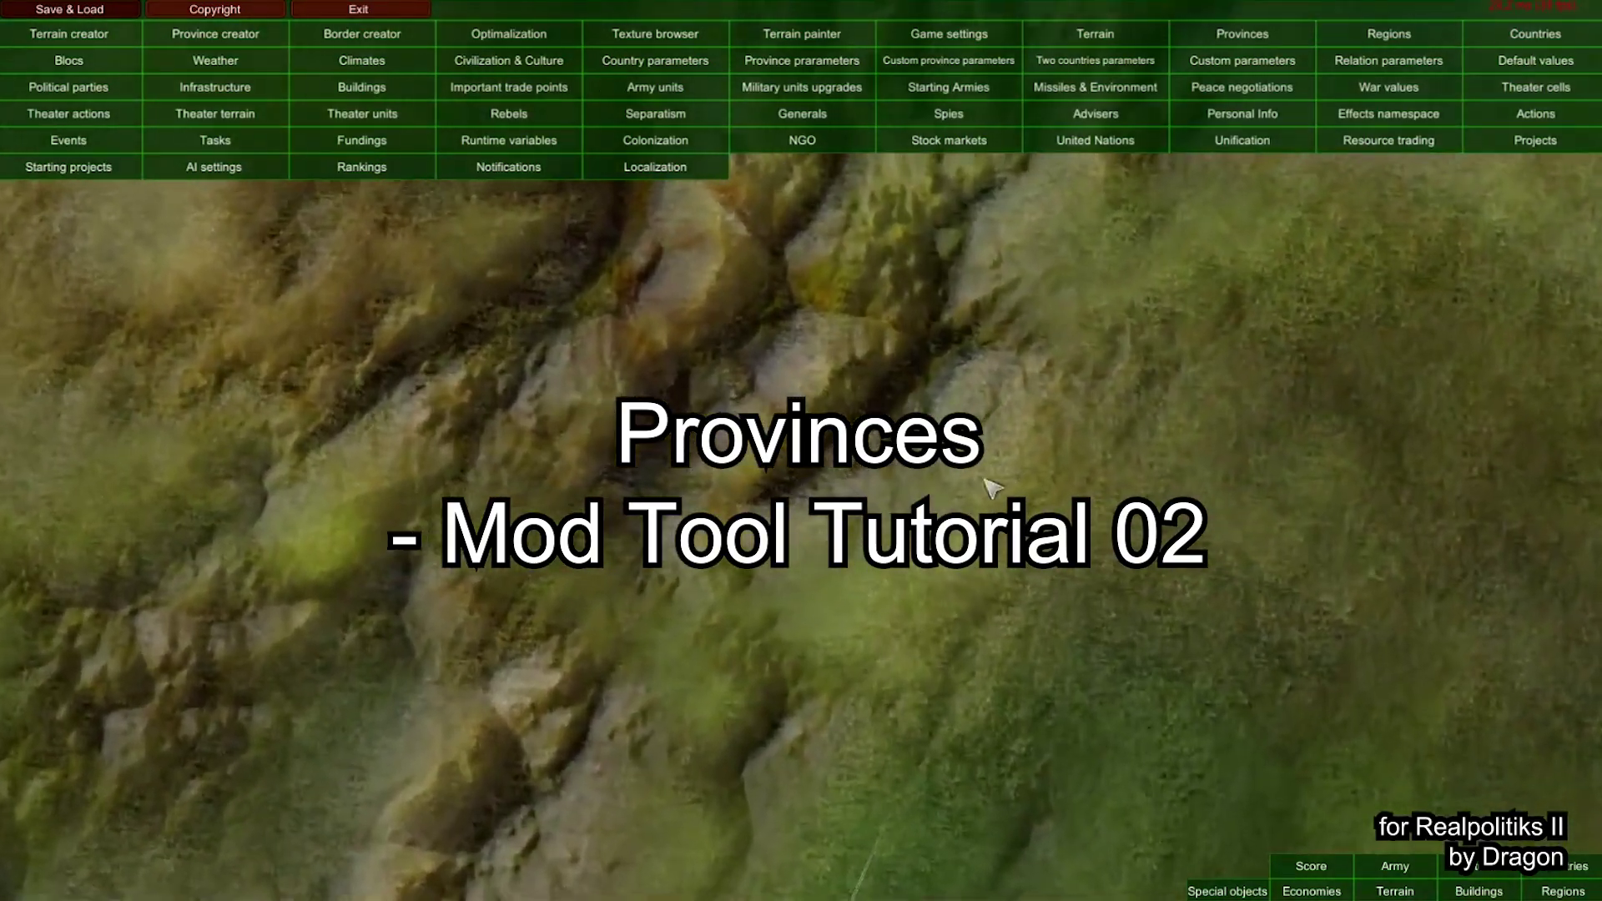
pyautogui.scroll(2, 1166, 529)
pyautogui.moveTo(1166, 529); pyautogui.dragTo(25, 433)
pyautogui.moveTo(1502, 434); pyautogui.dragTo(968, 376)
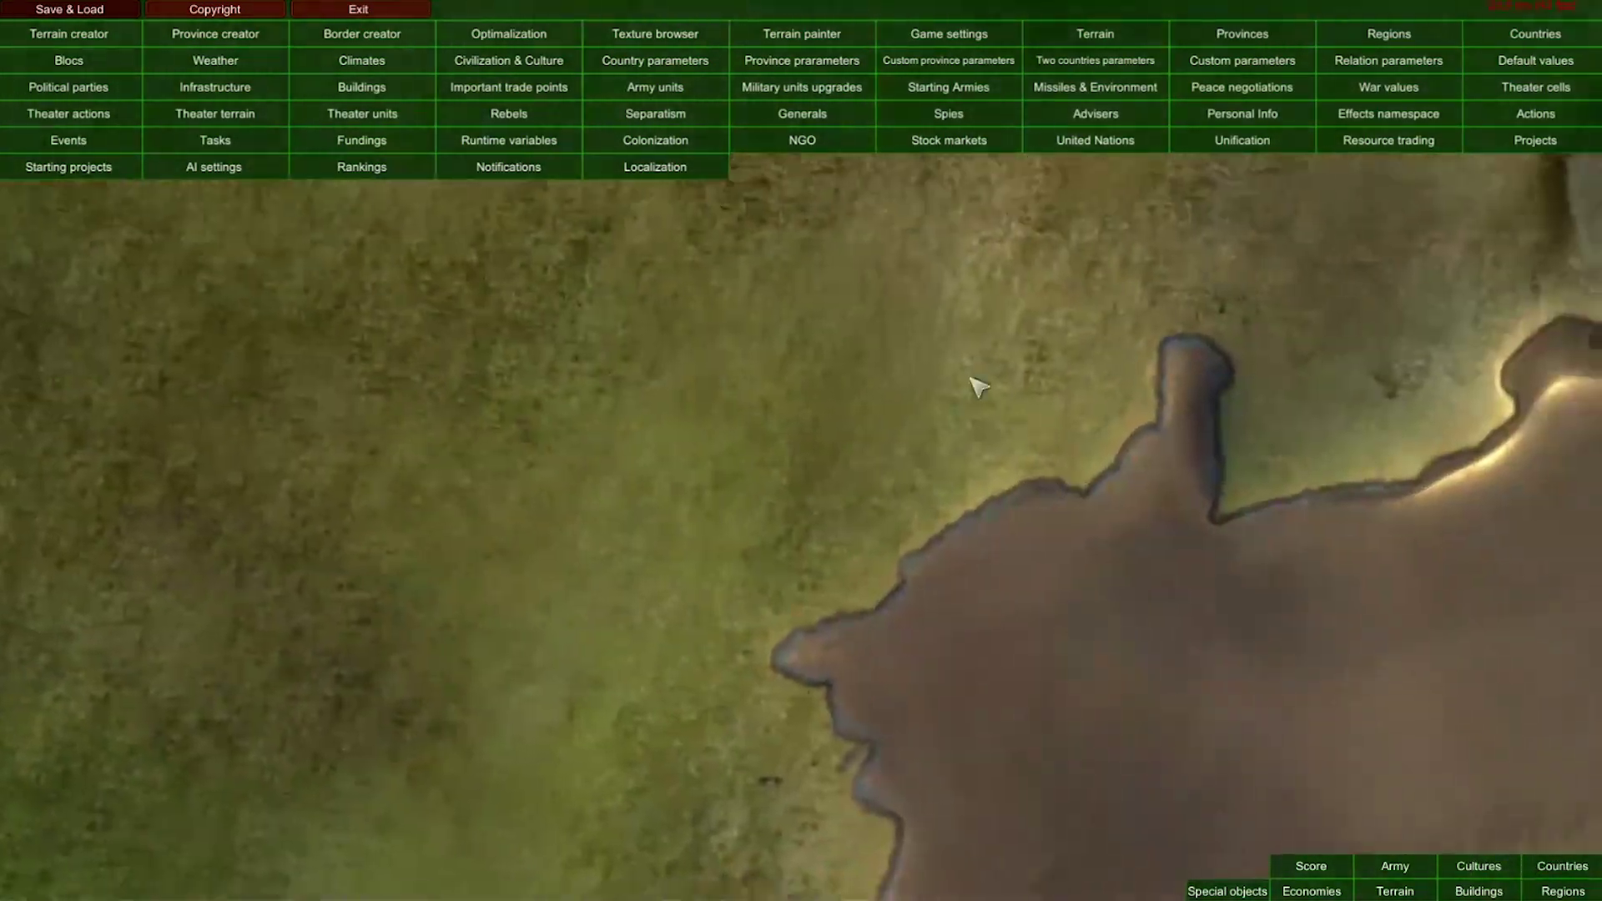
pyautogui.scroll(2, 987, 416)
pyautogui.moveTo(634, 509); pyautogui.dragTo(848, 168)
pyautogui.moveTo(633, 719); pyautogui.dragTo(915, 368)
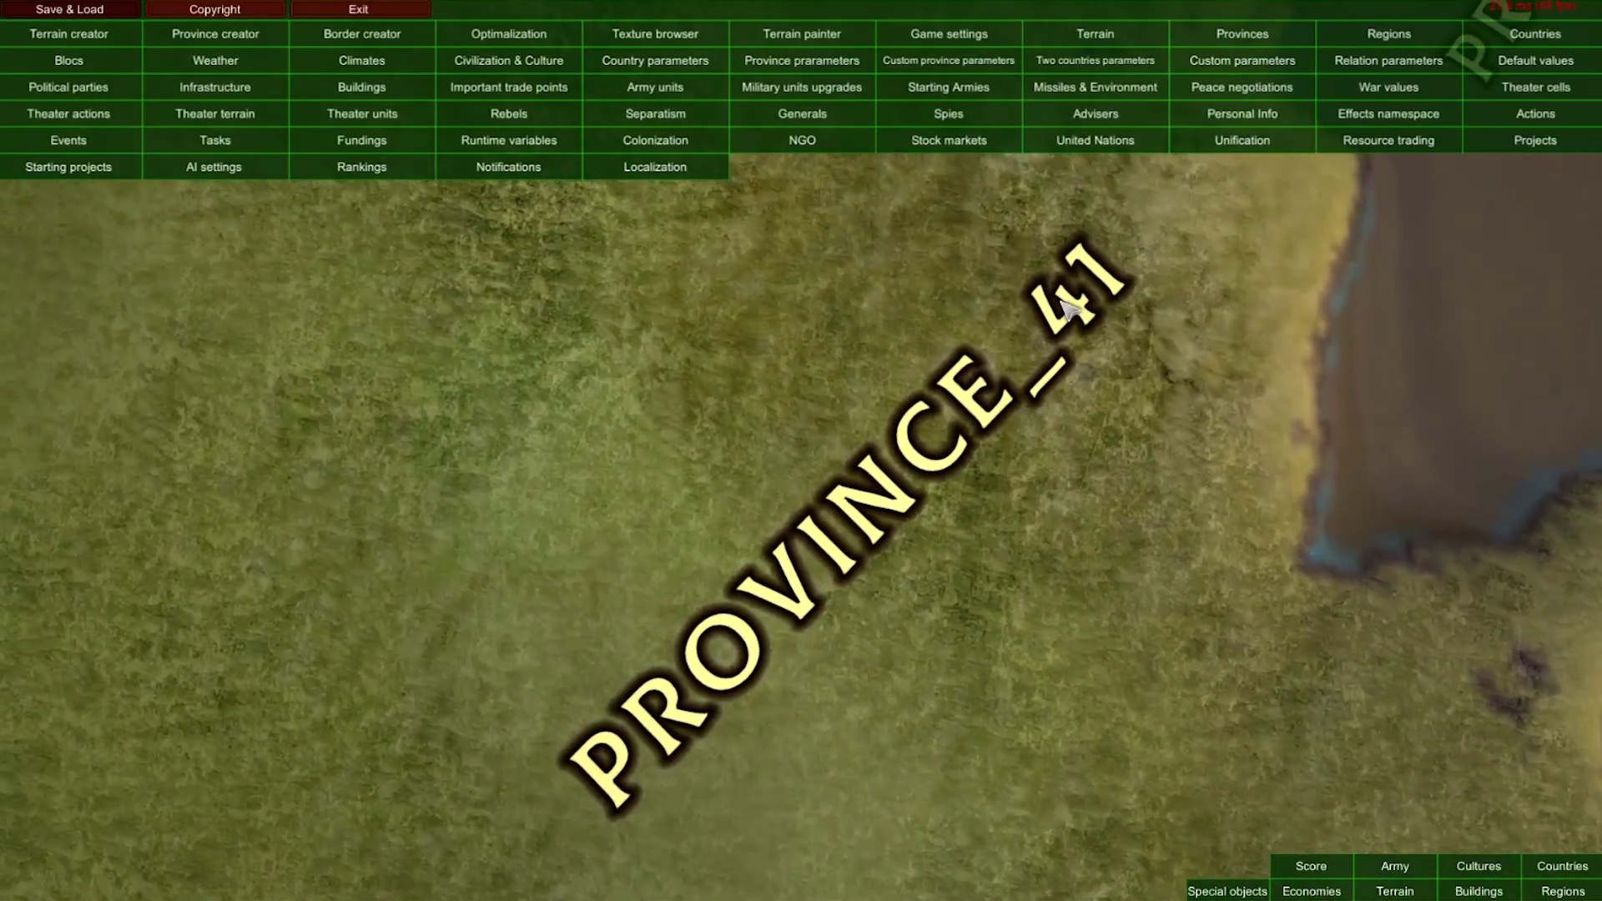
pyautogui.scroll(-2, 926, 499)
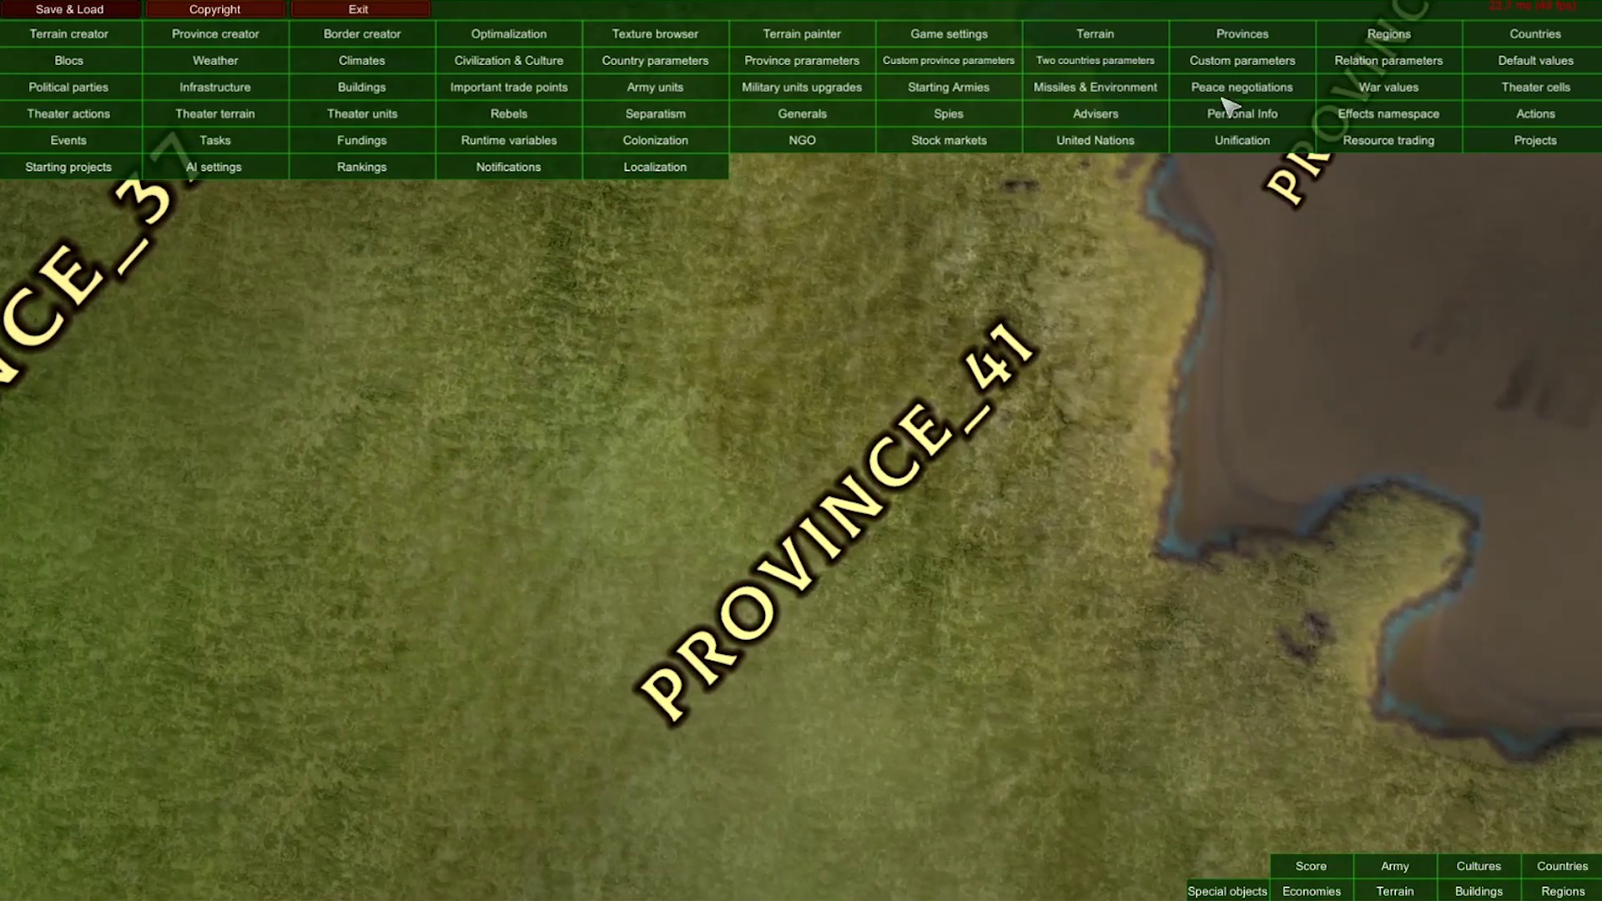
pyautogui.click(1241, 38)
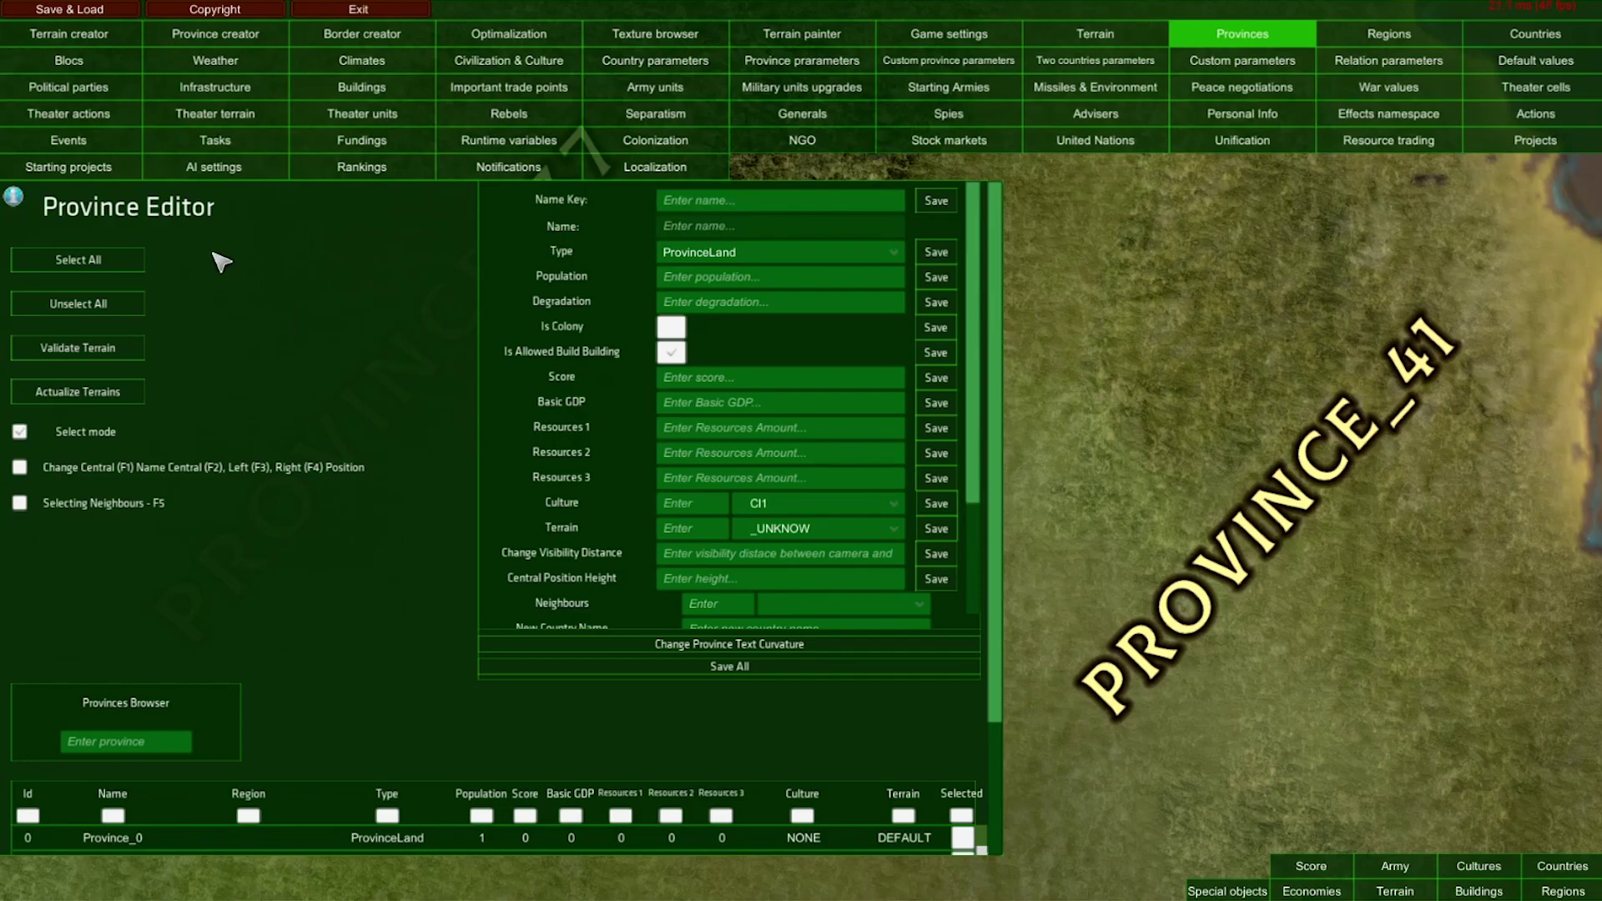
# Select all provinces and clear the selection again
pyautogui.click(83, 262)
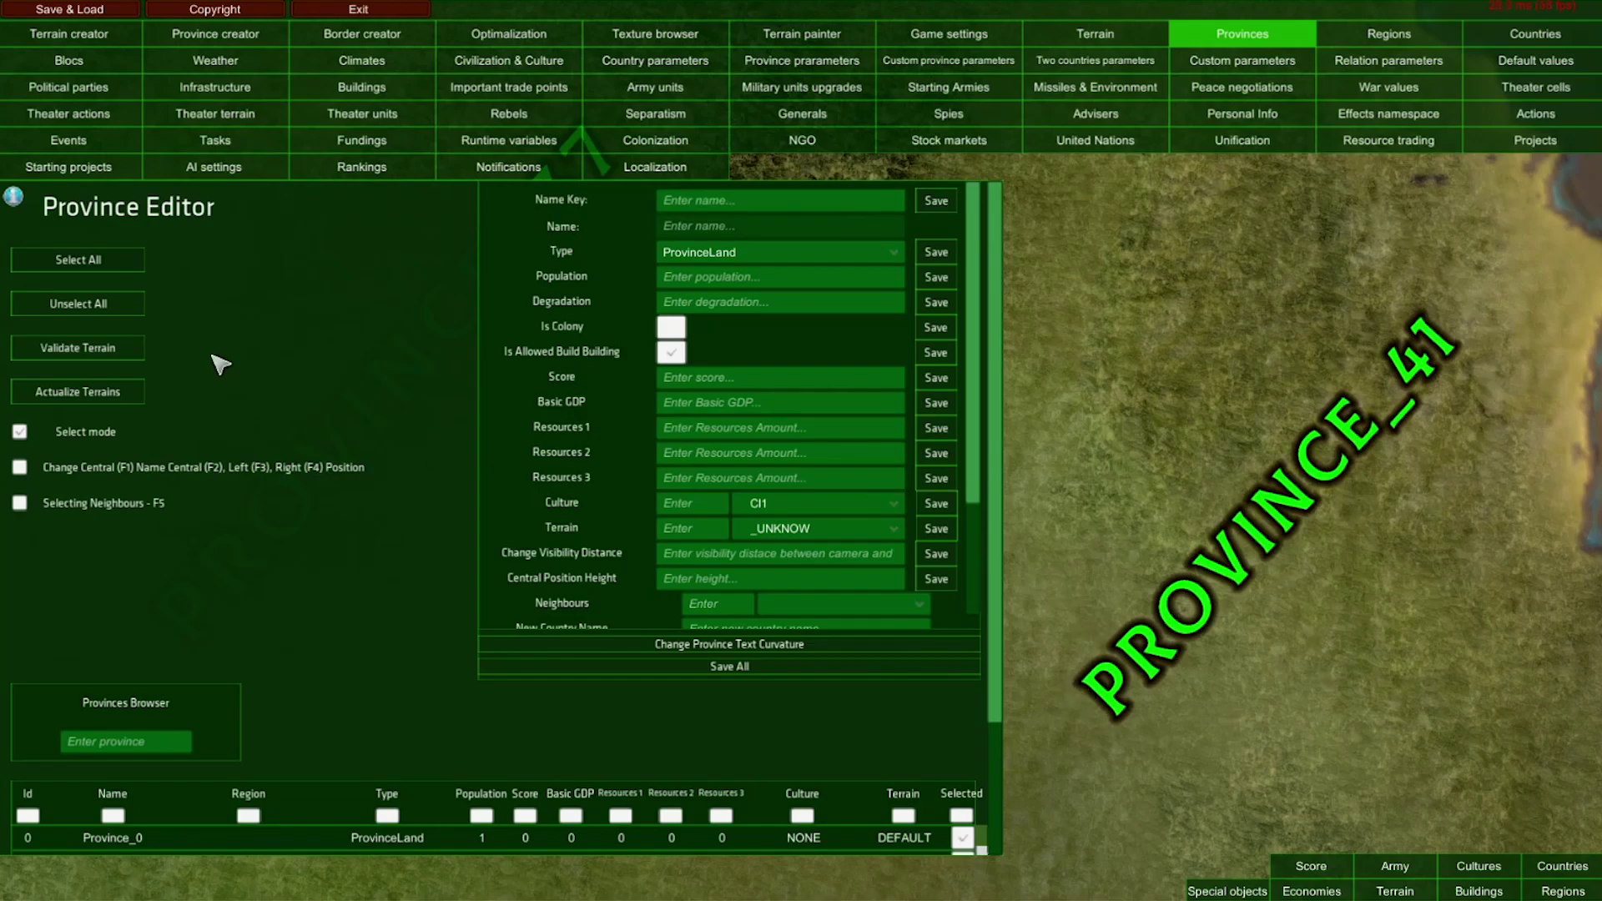
pyautogui.click(101, 306)
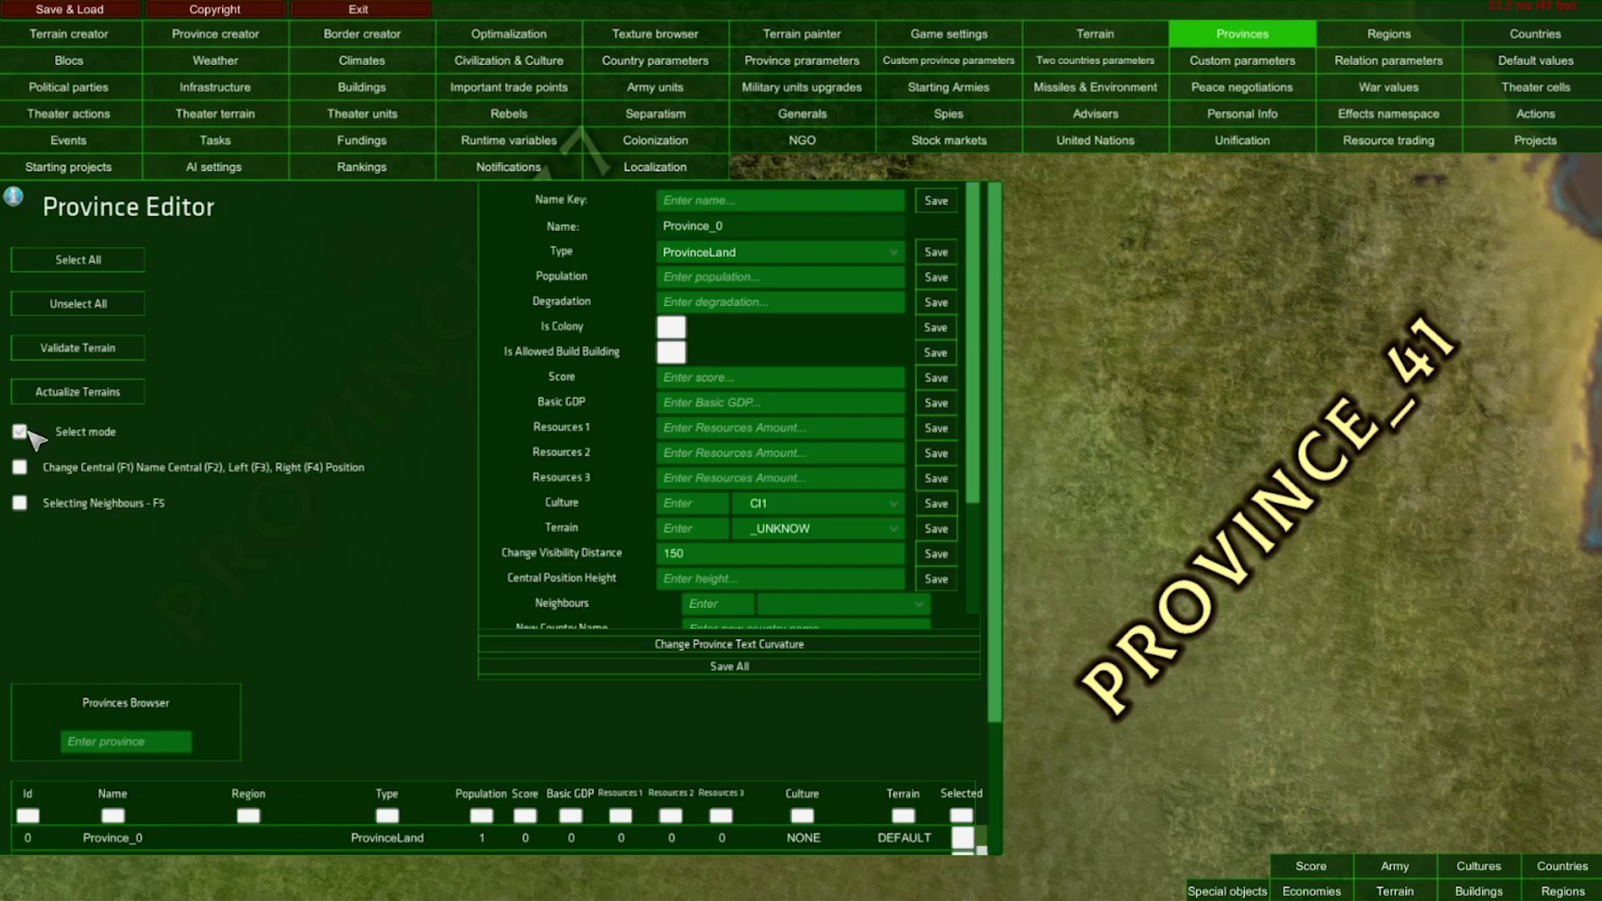
# Select Province_41 and Province_37 on the map, review the province parameters and clear the selection
pyautogui.click(1256, 526)
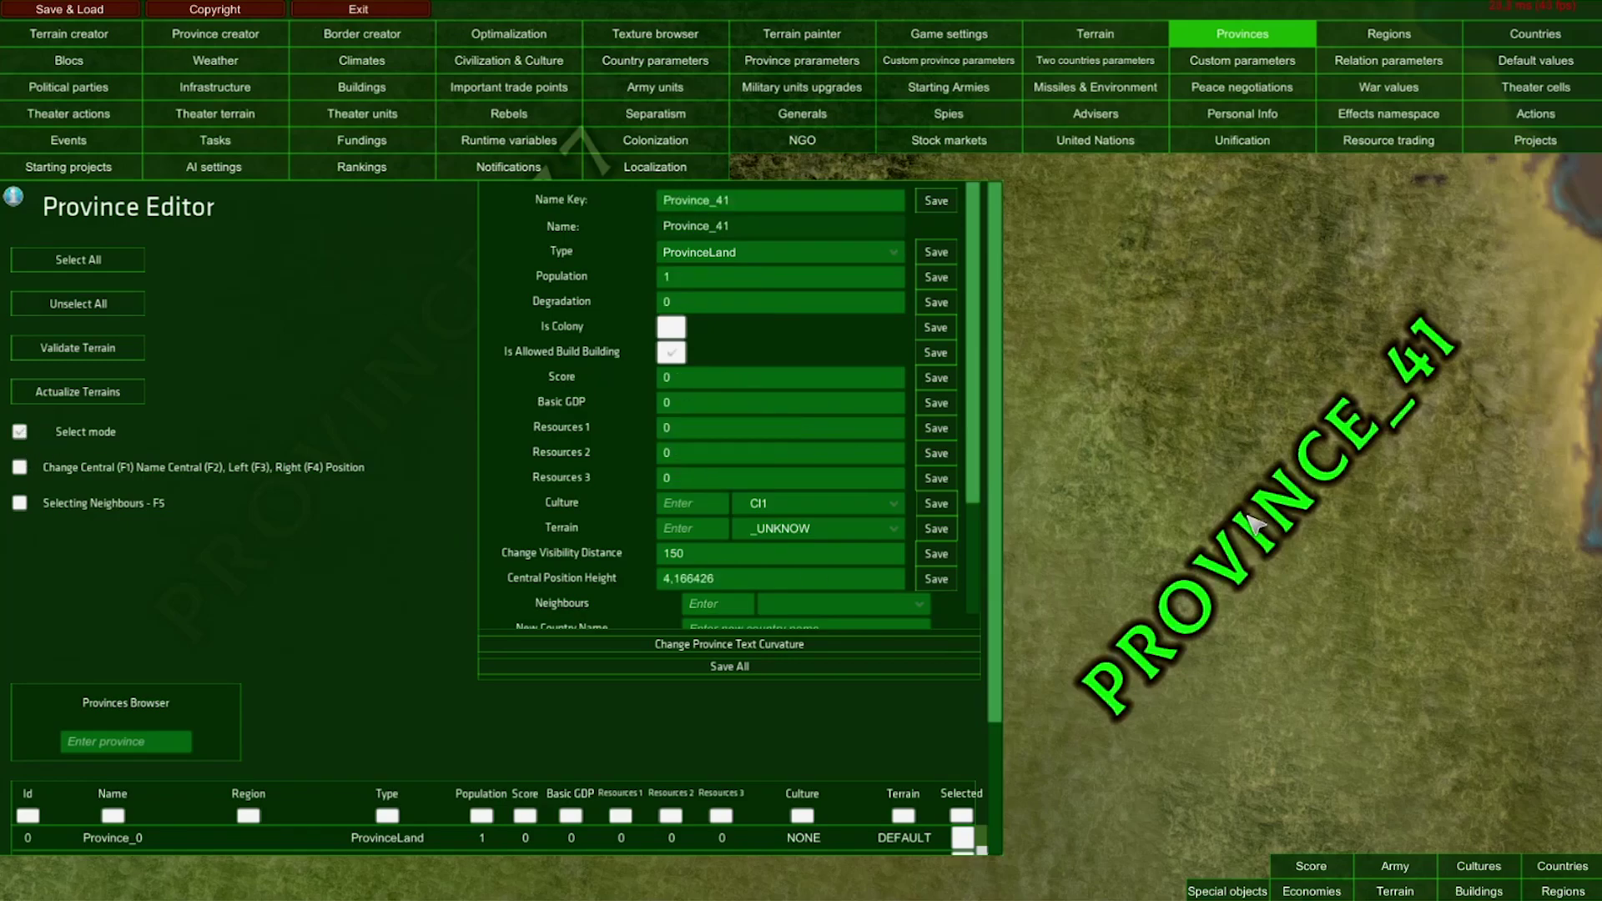
pyautogui.press('a')
pyautogui.press('w')
pyautogui.click(1464, 529)
pyautogui.press('a')
pyautogui.press('w')
pyautogui.press('s')
pyautogui.press('d')
pyautogui.click(1156, 392)
pyautogui.press('a')
pyautogui.moveTo(1392, 420); pyautogui.dragTo(1295, 522)
pyautogui.scroll(-3, 984, 409)
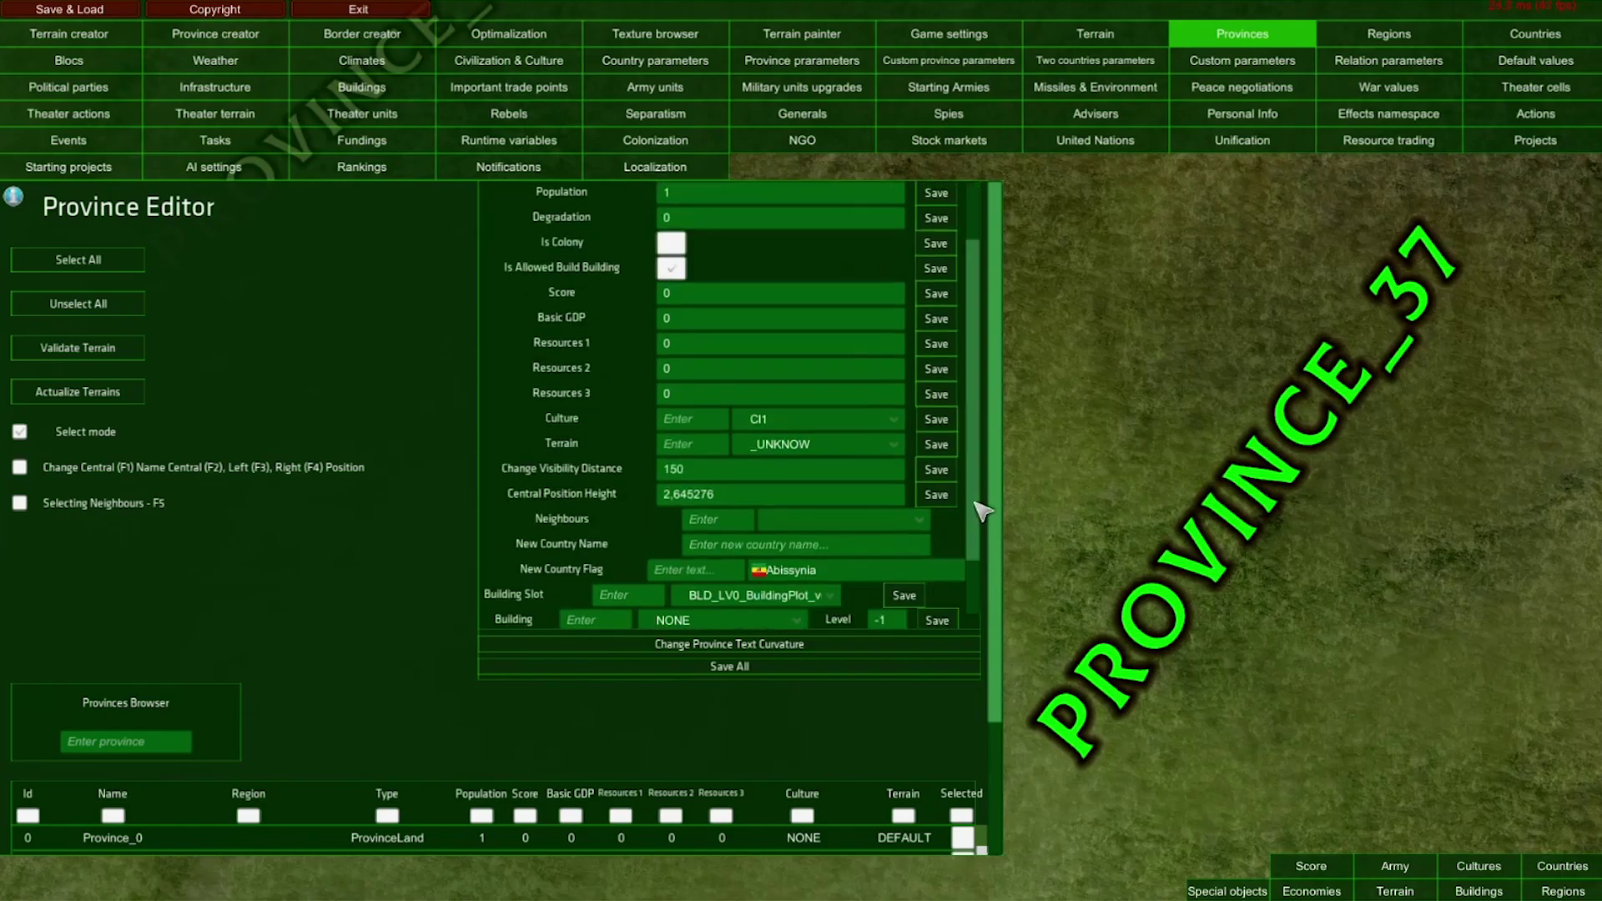
pyautogui.scroll(3, 997, 321)
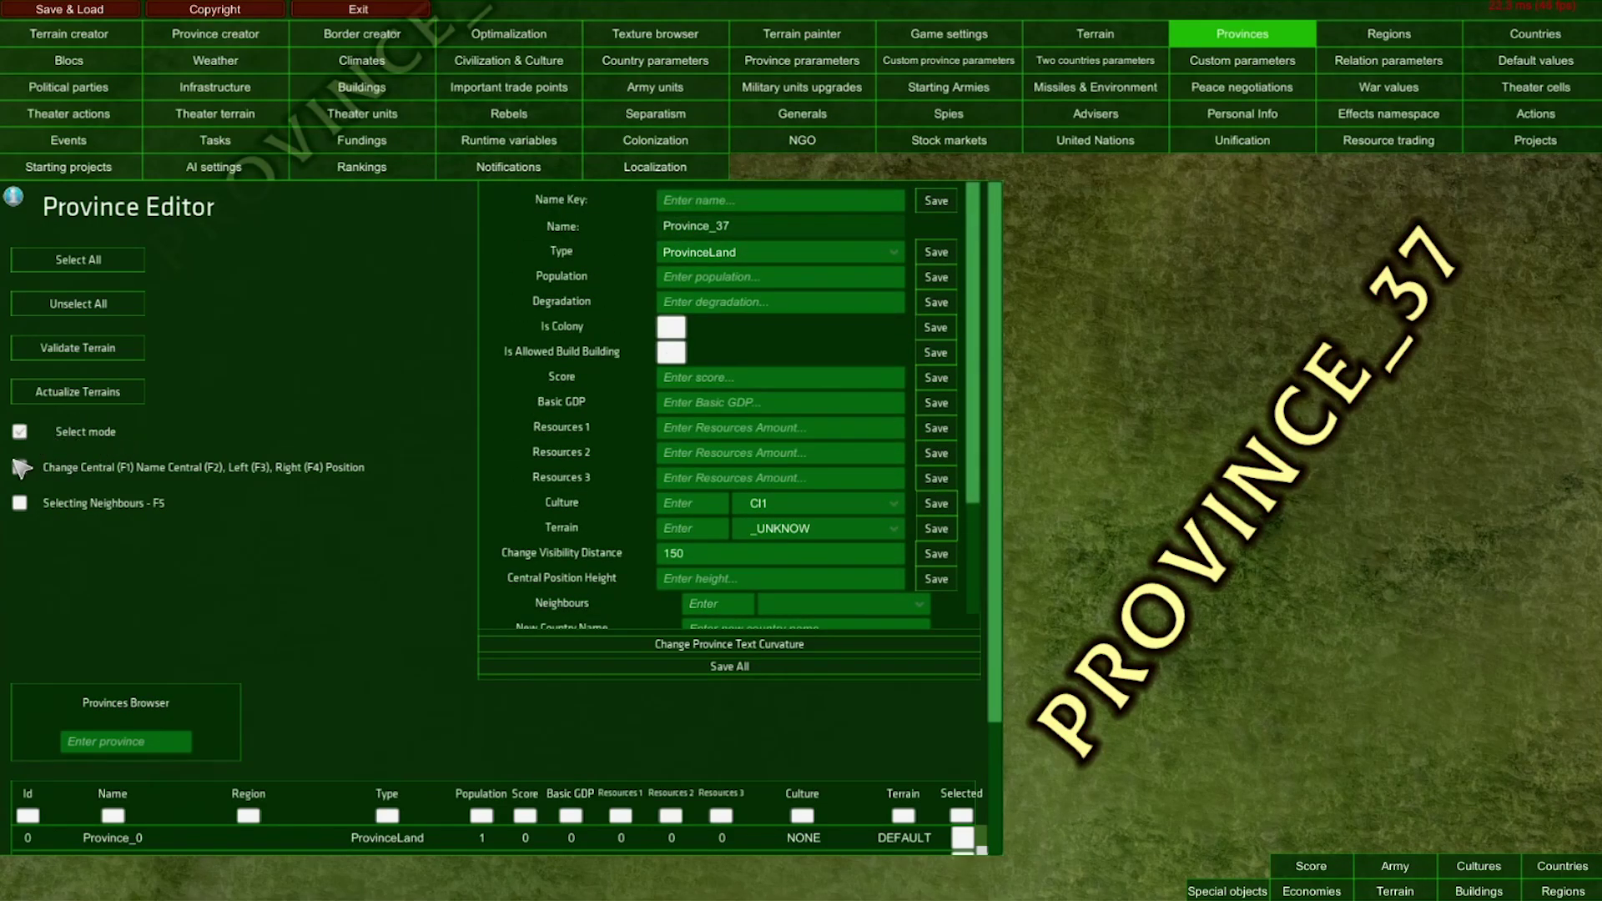
# Reposition the name label of Province_41 on the map using the position-changing mode, and switch that mode off
pyautogui.click(19, 467)
pyautogui.scroll(-5, 1386, 503)
pyautogui.scroll(4, 1307, 438)
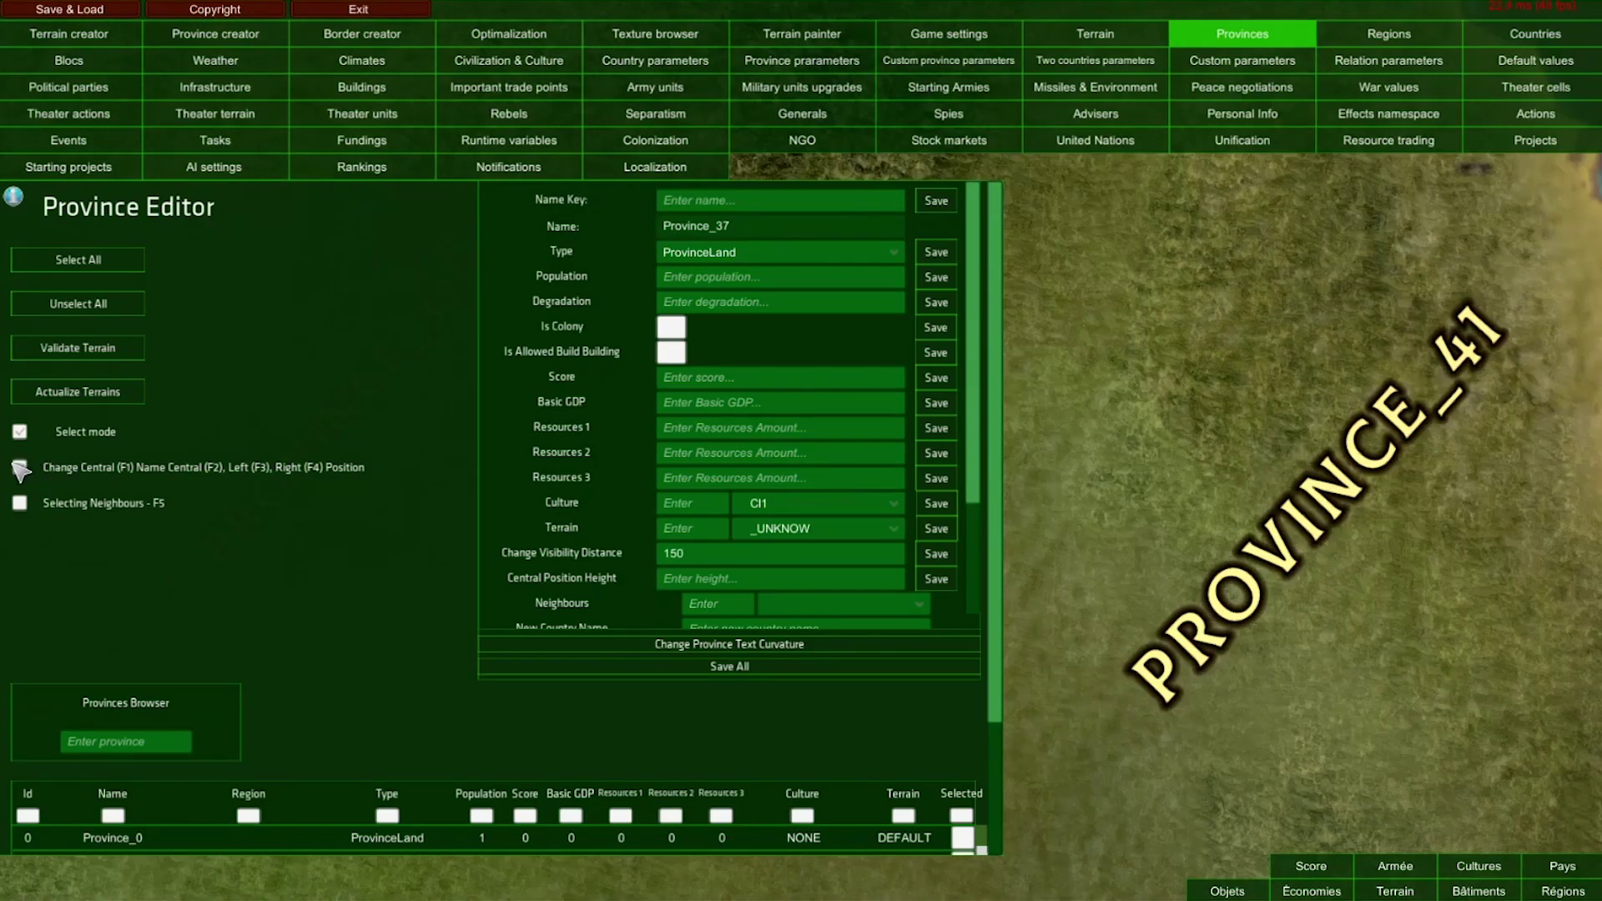
pyautogui.click(1326, 526)
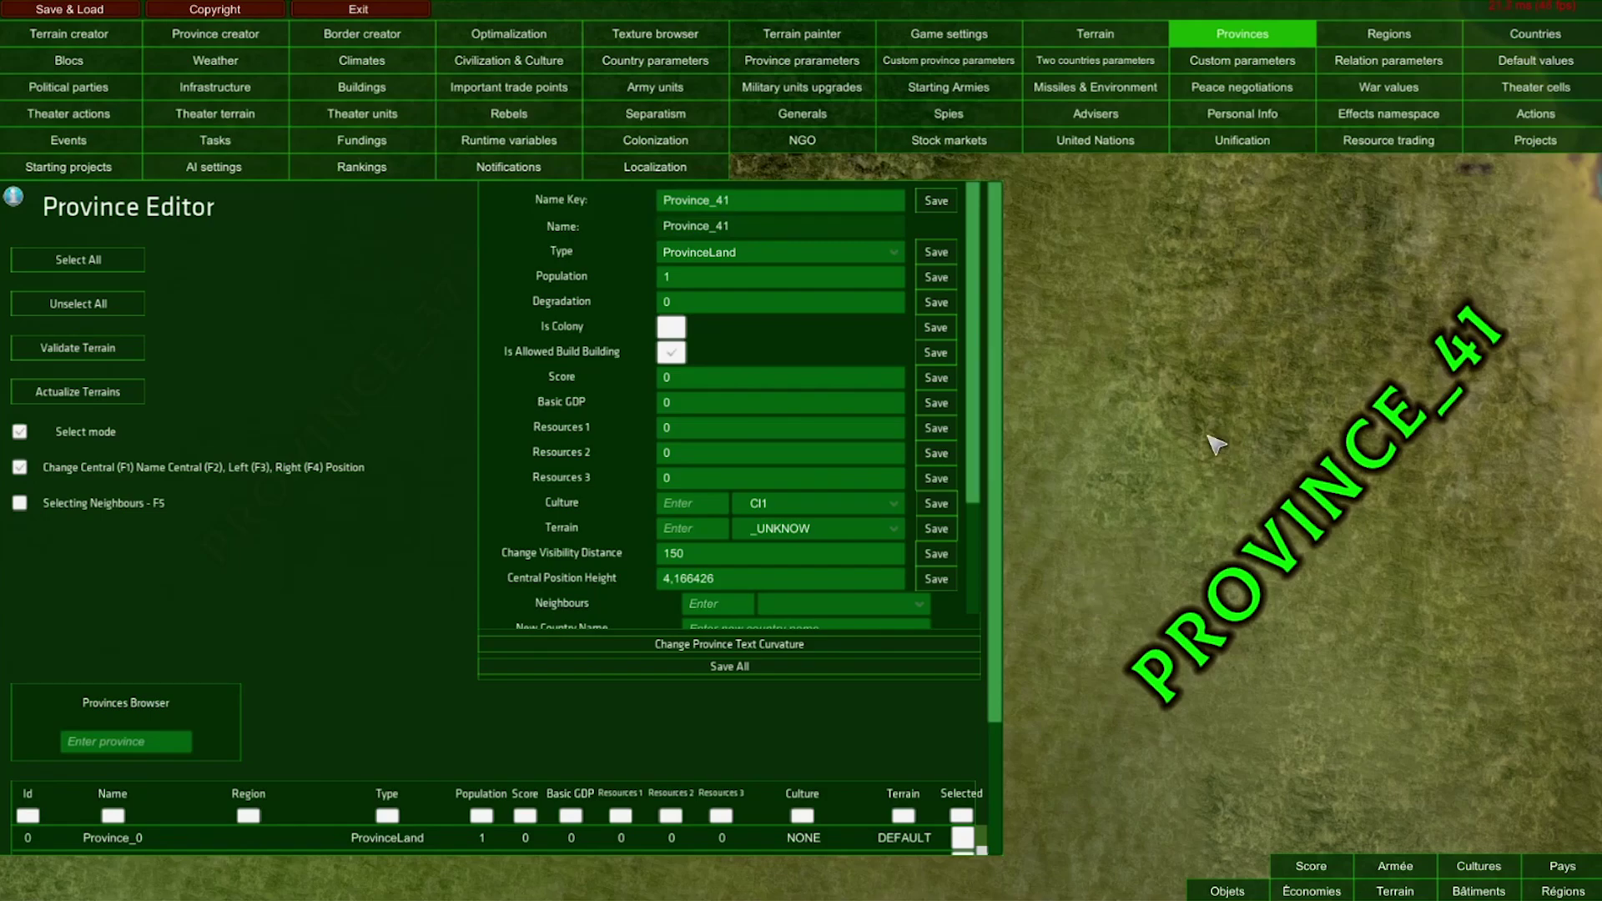
pyautogui.press('F2')
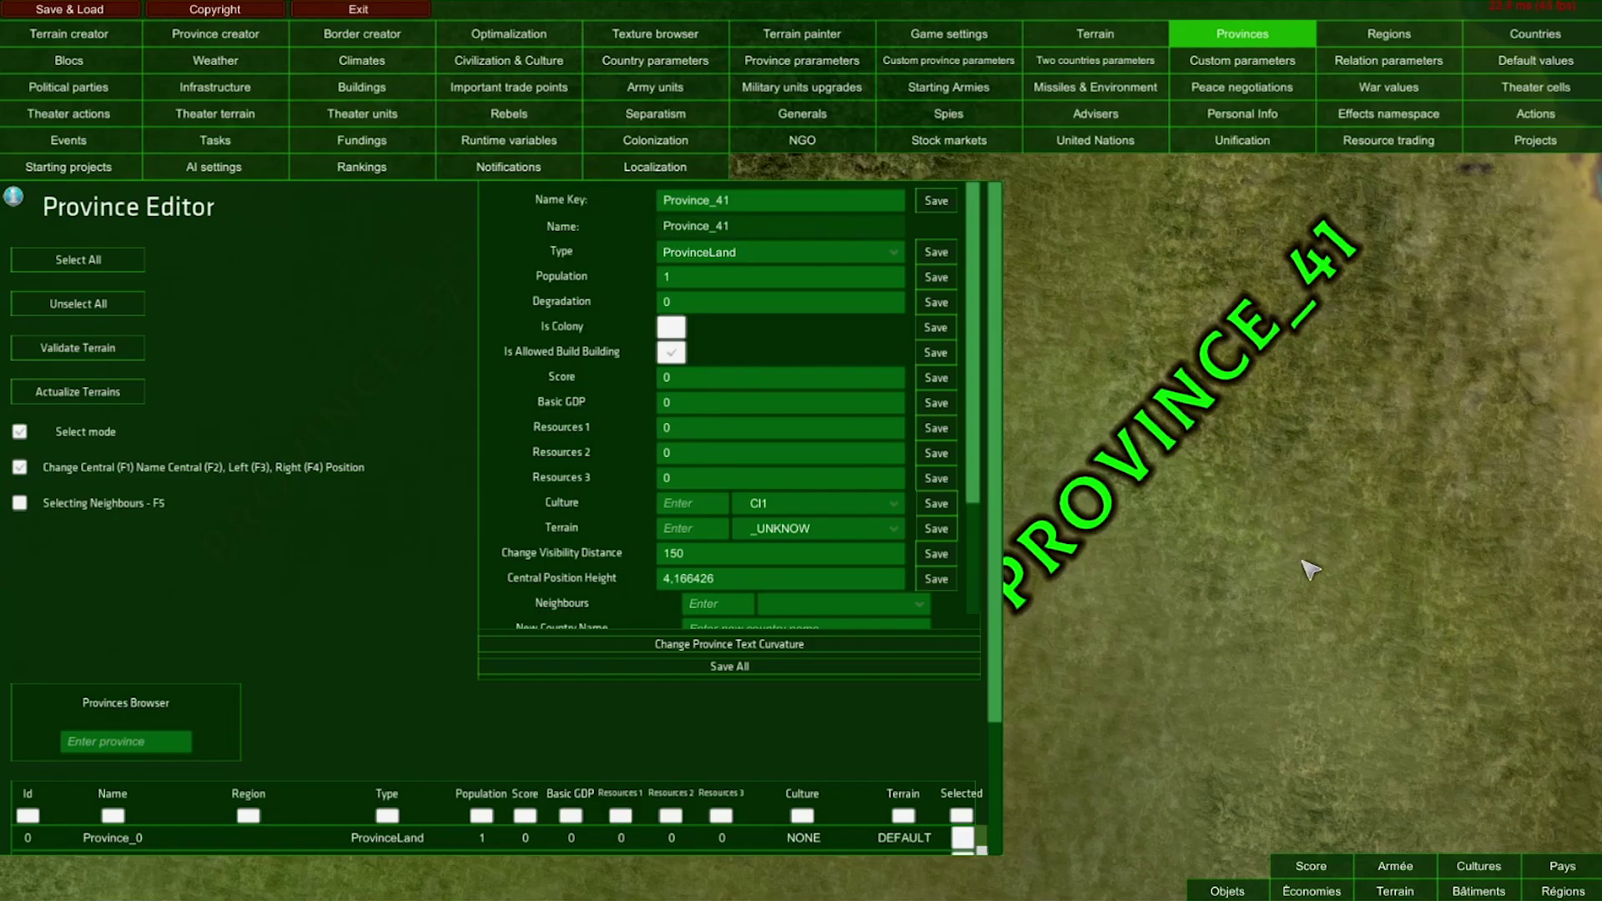
pyautogui.press('F2')
pyautogui.press('F2')
pyautogui.press('F2')
pyautogui.press('F2')
pyautogui.press('F2')
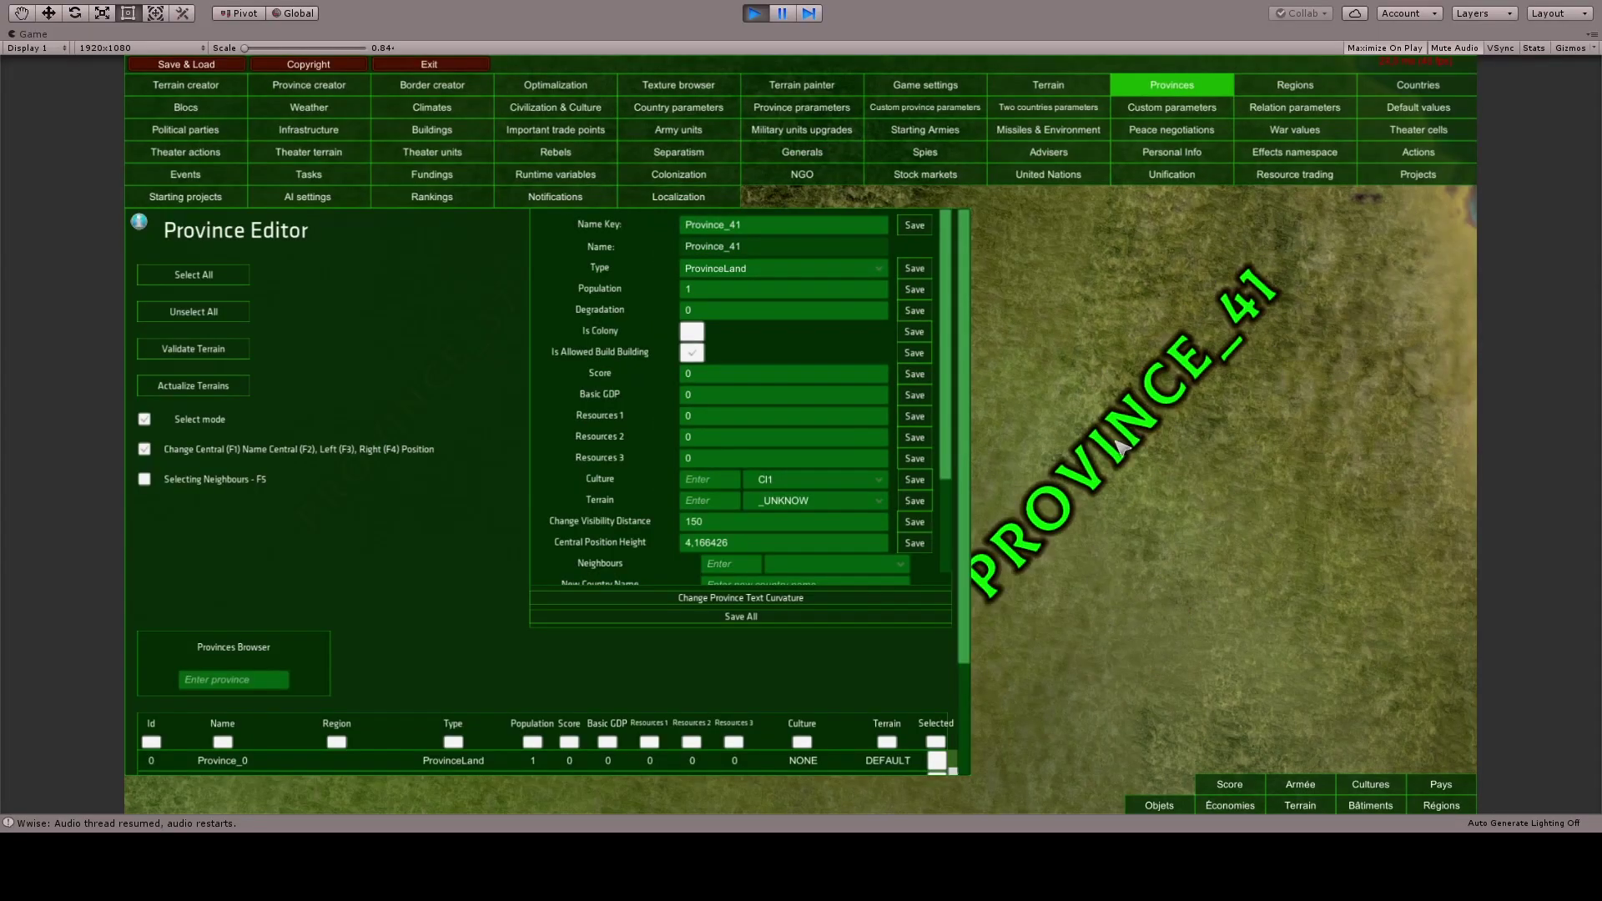
pyautogui.press('F2')
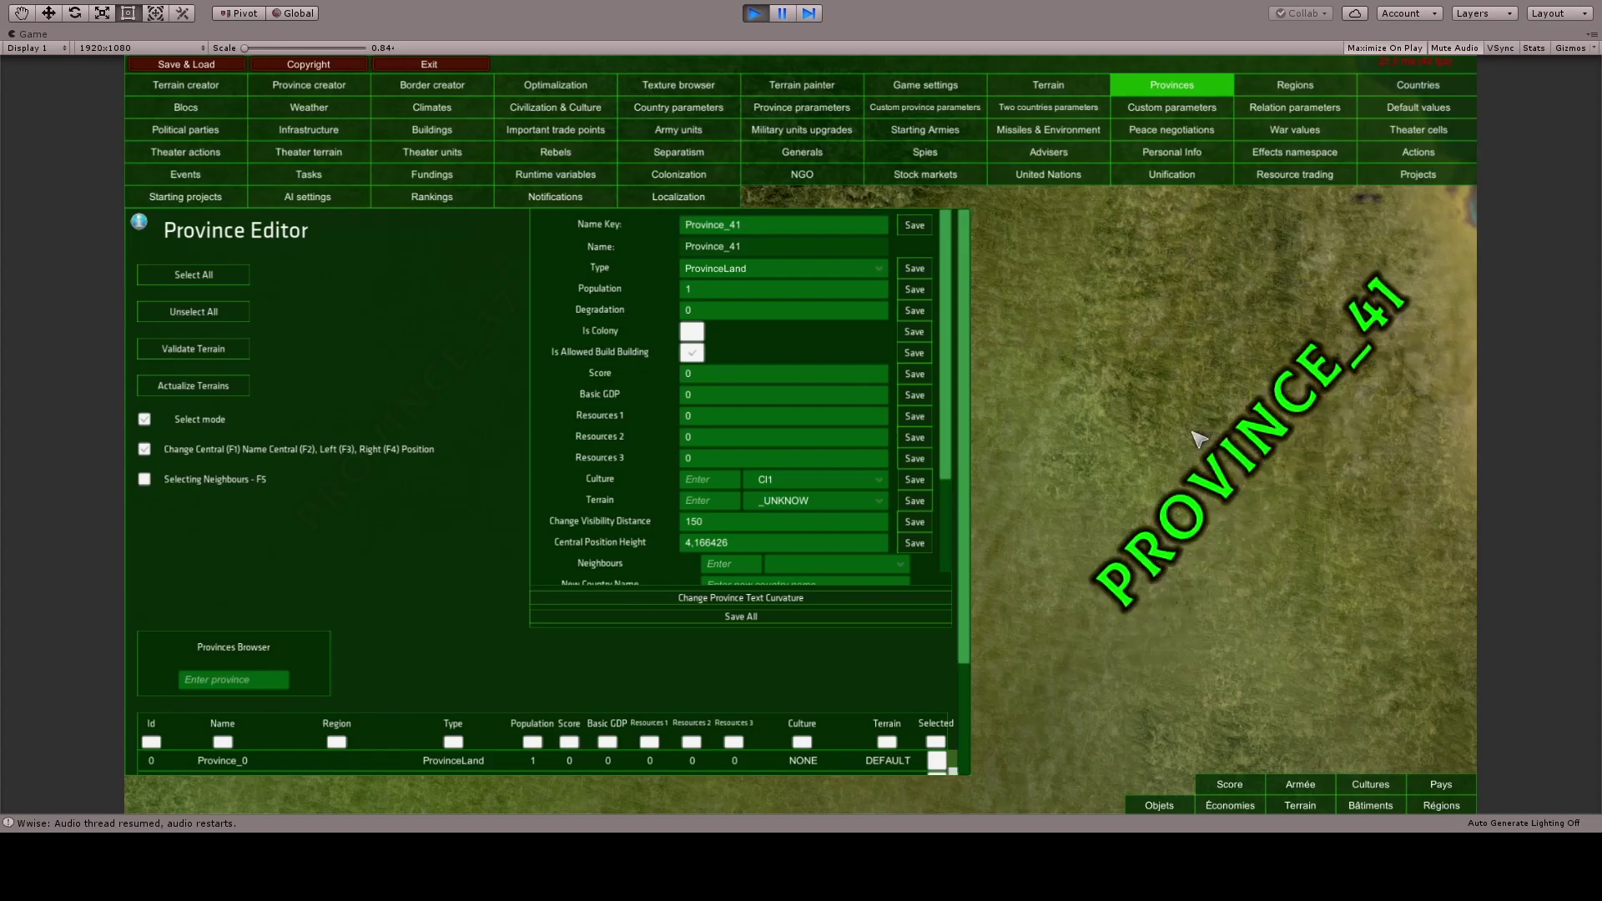
pyautogui.press('F2')
pyautogui.press('F2')
pyautogui.press('F2')
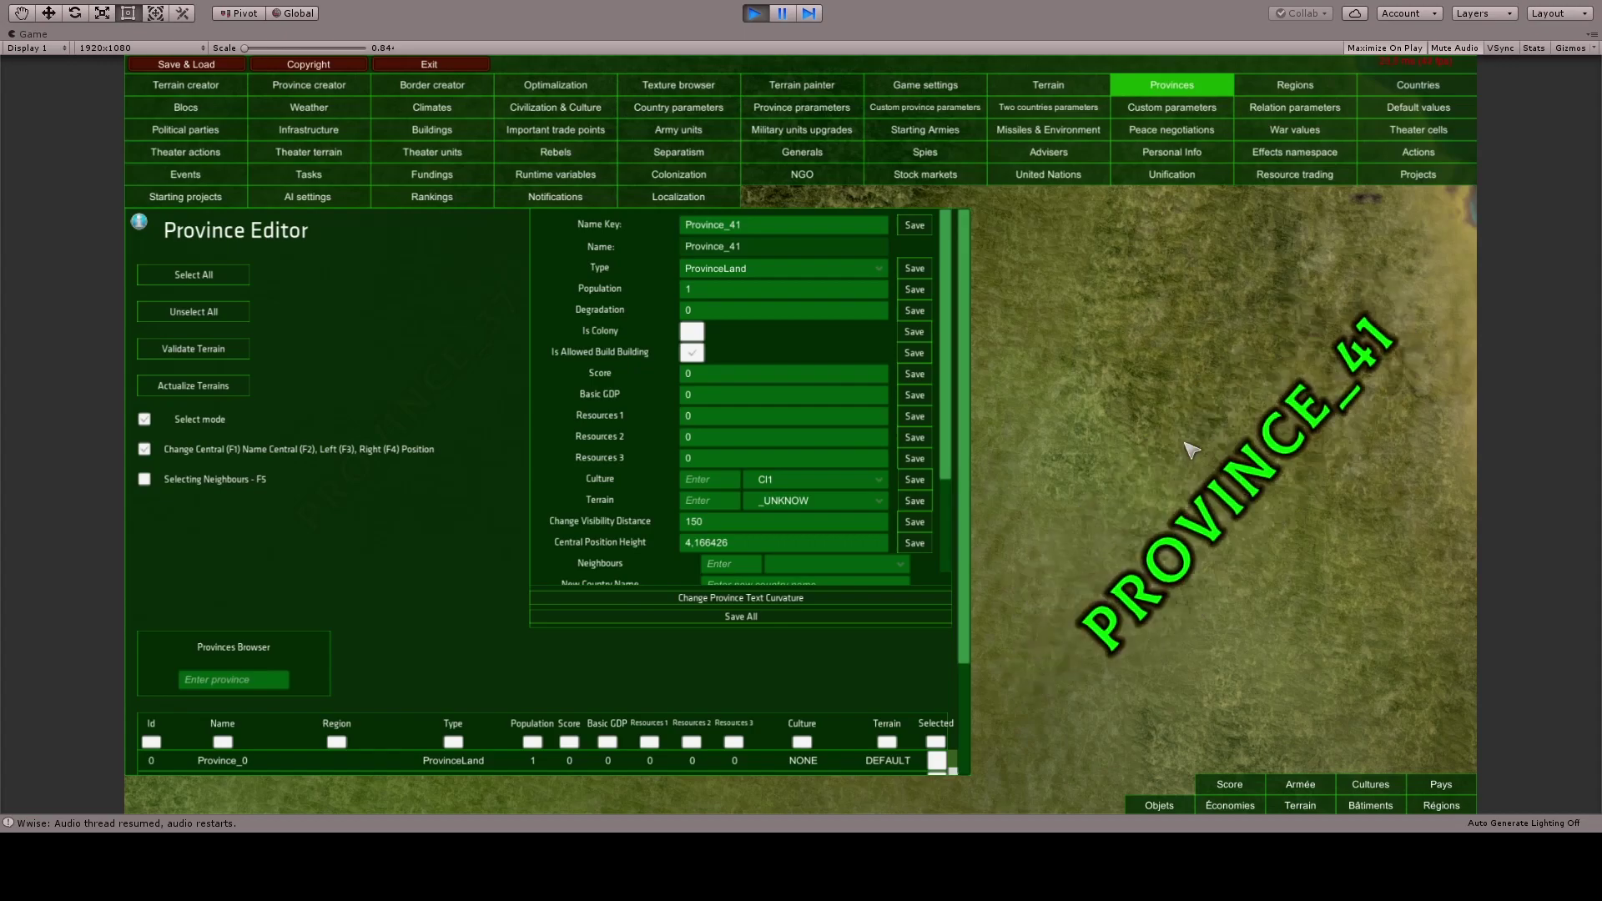
pyautogui.press('F2')
pyautogui.press('F2')
pyautogui.click(144, 449)
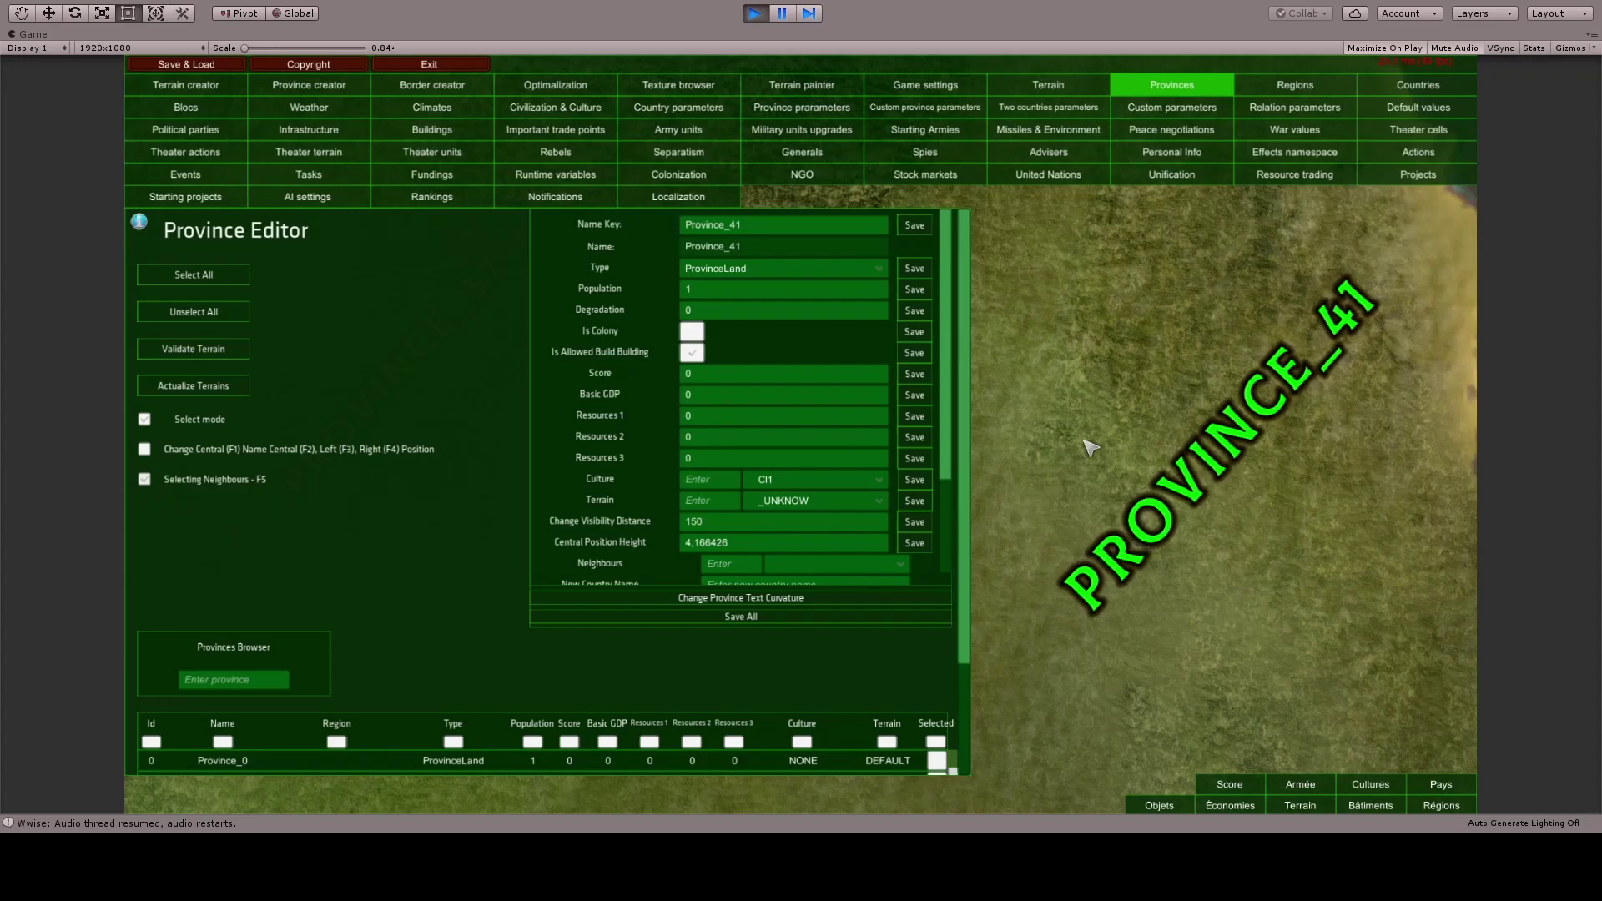
# With neighbour selection enabled, mark Province_37 as a neighbour of Province_41 and remove it again
pyautogui.press('a')
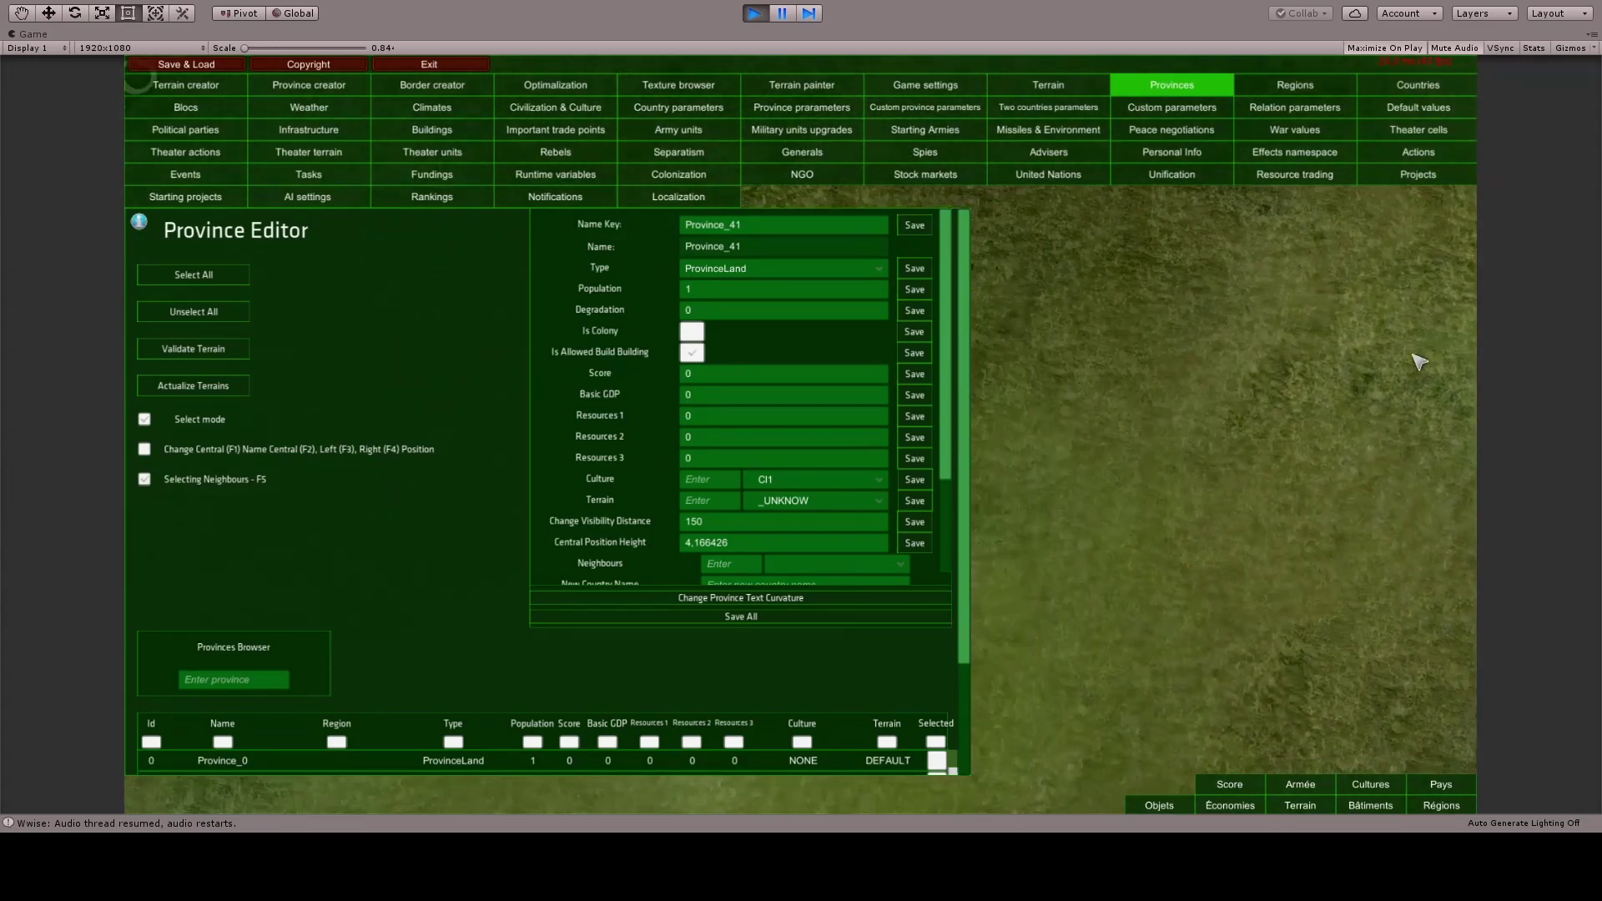
pyautogui.click(1046, 426)
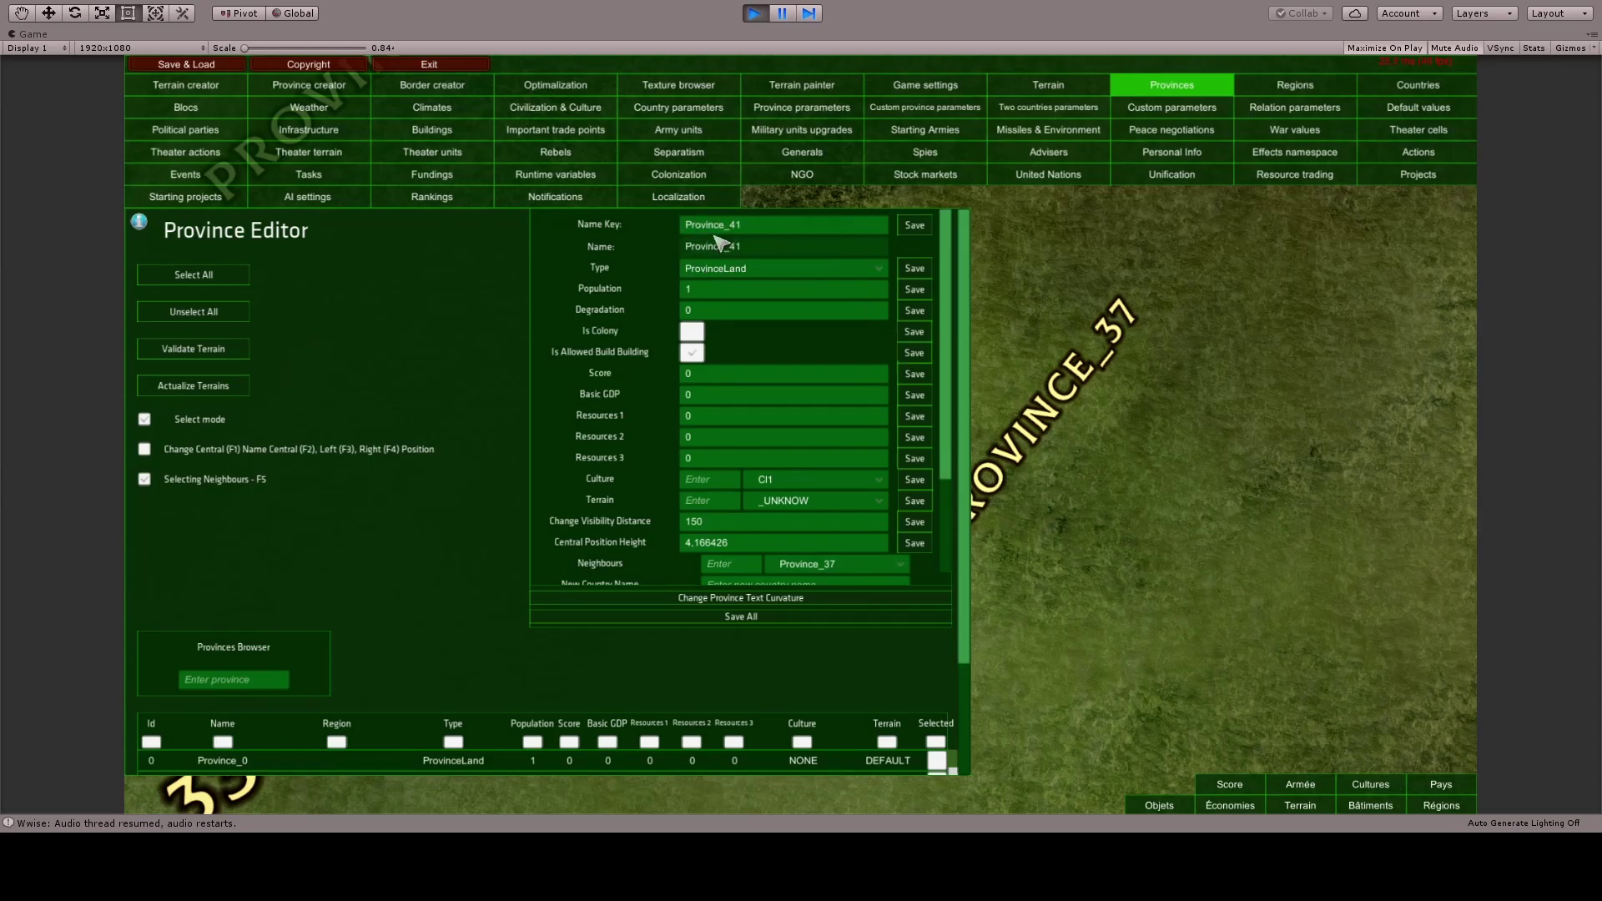
pyautogui.press('d')
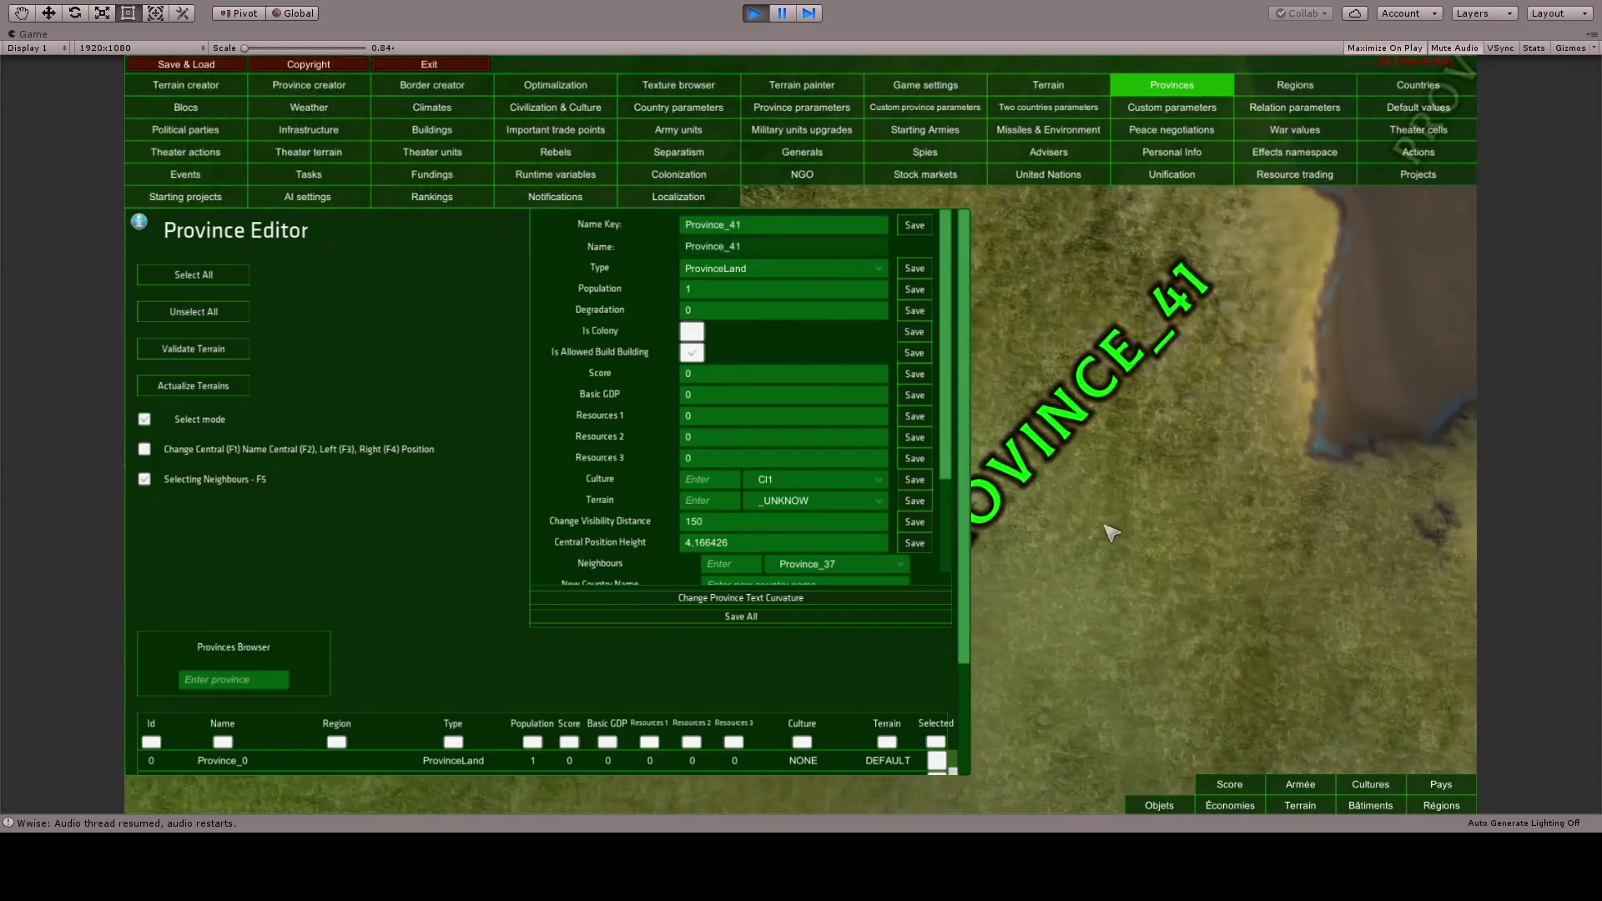
pyautogui.press('a')
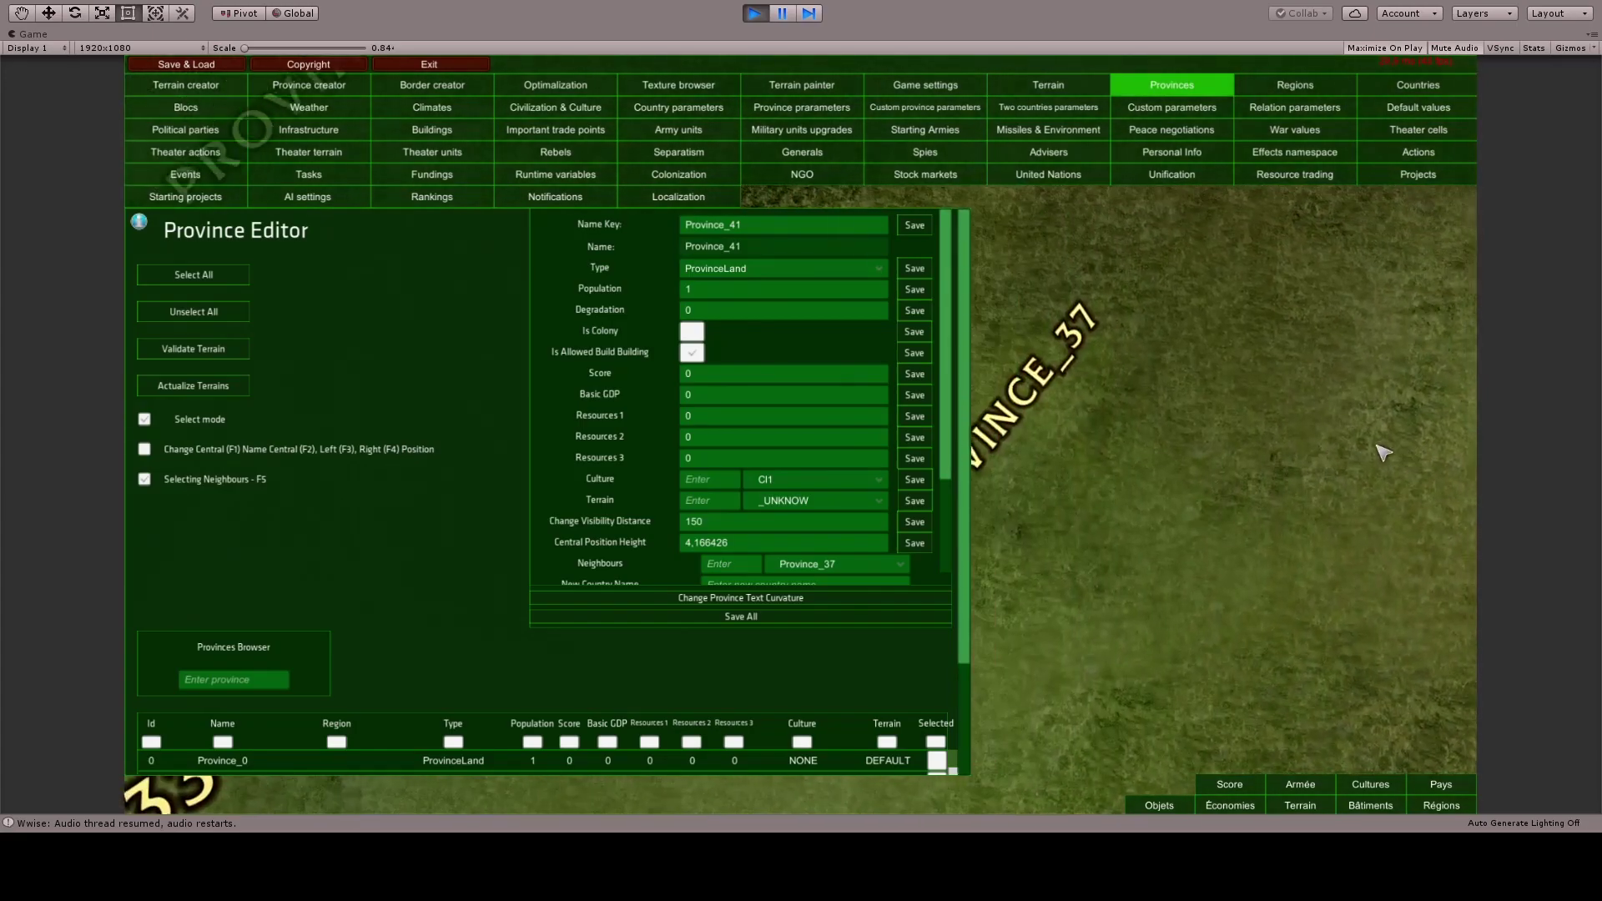
pyautogui.press('F5')
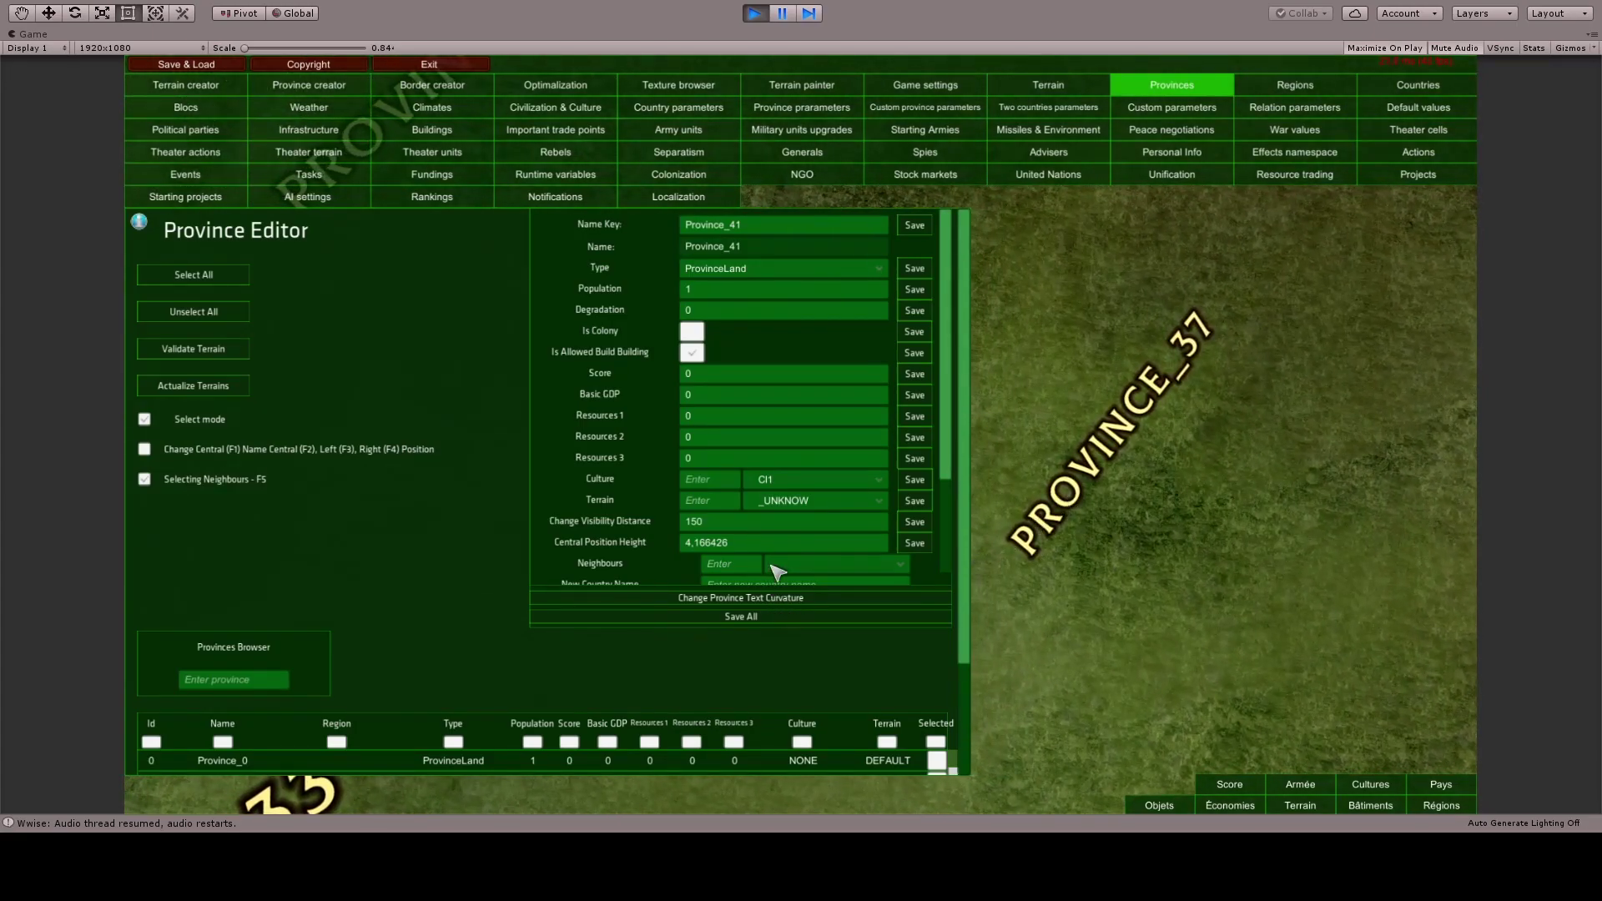
# Add Province_37 as a neighbour of Province_41 and check the neighbours list
pyautogui.moveTo(1323, 458); pyautogui.dragTo(754, 197)
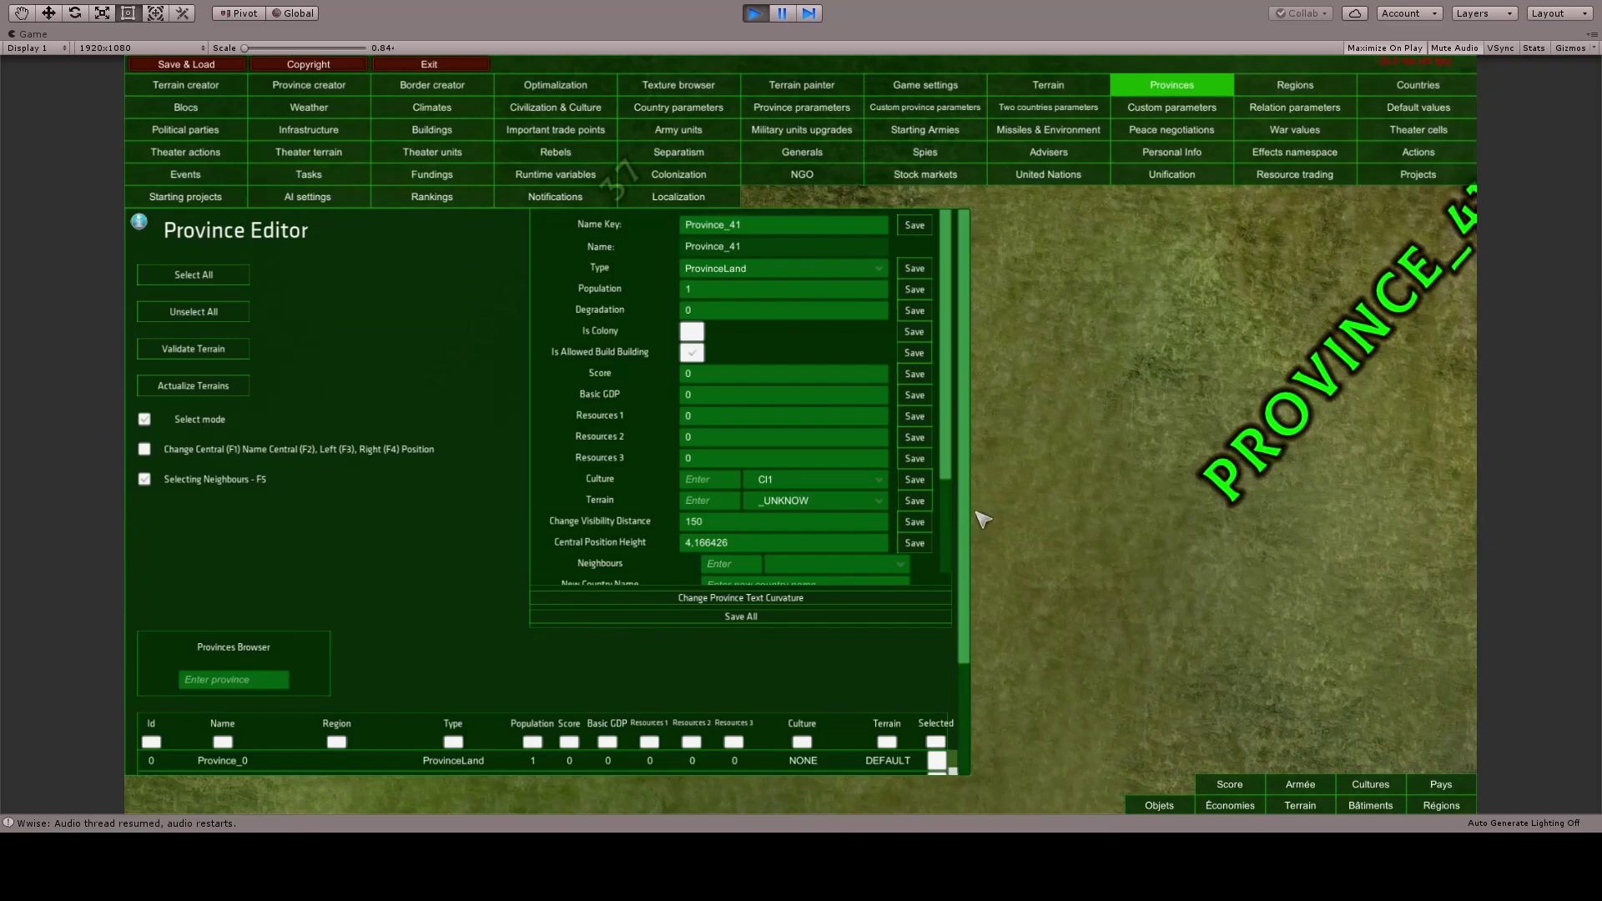
pyautogui.press('a')
pyautogui.click(1048, 346)
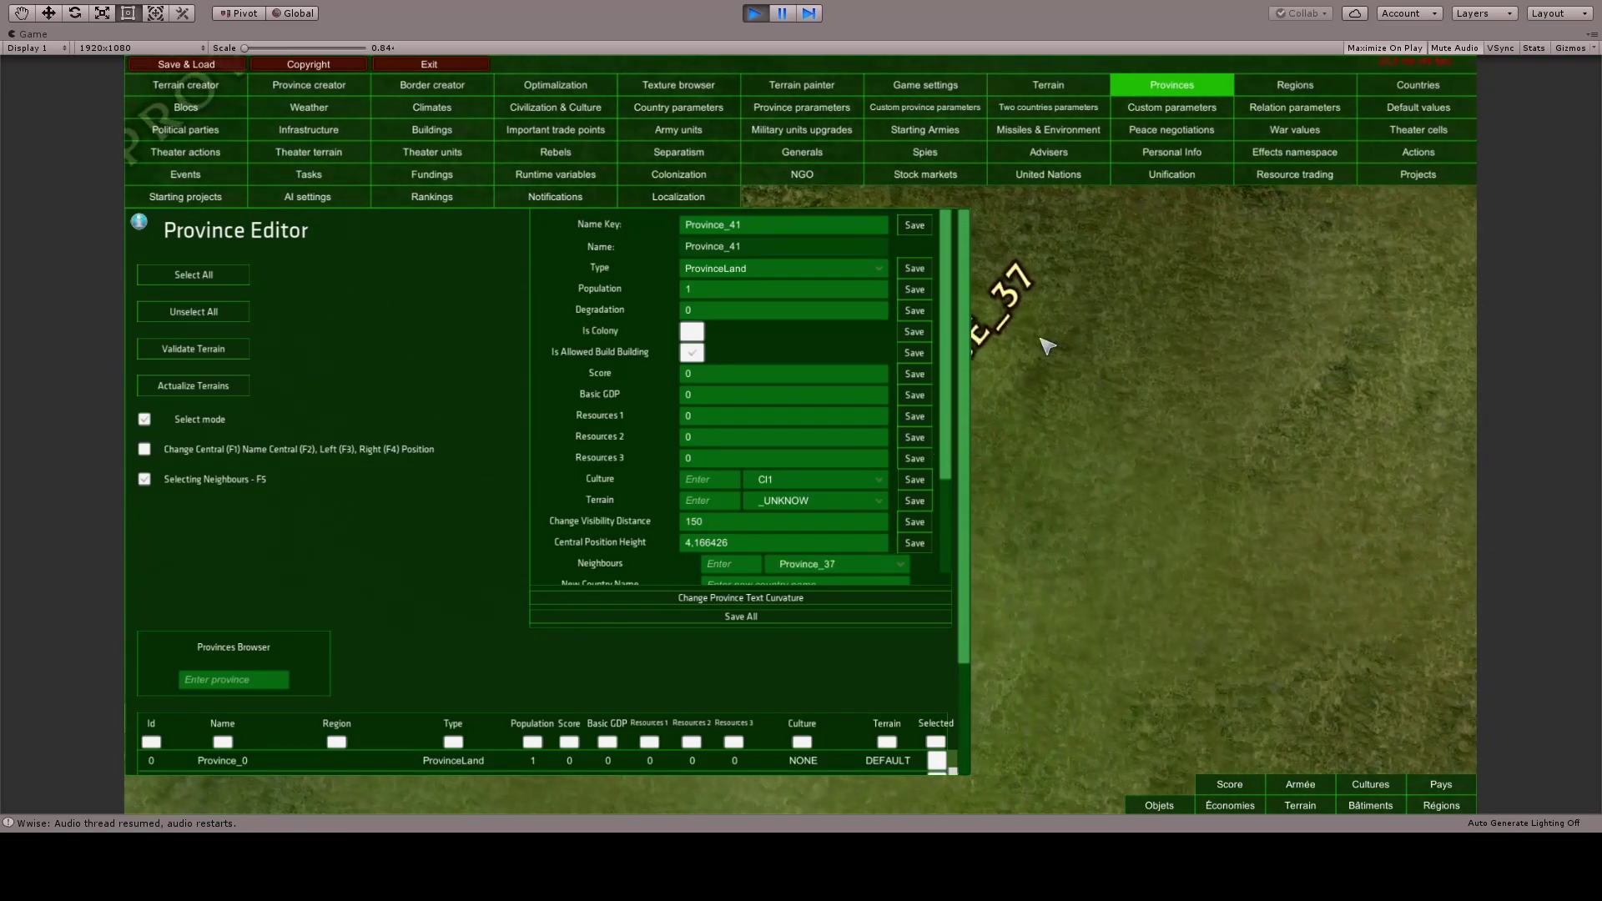
pyautogui.click(847, 570)
pyautogui.click(864, 584)
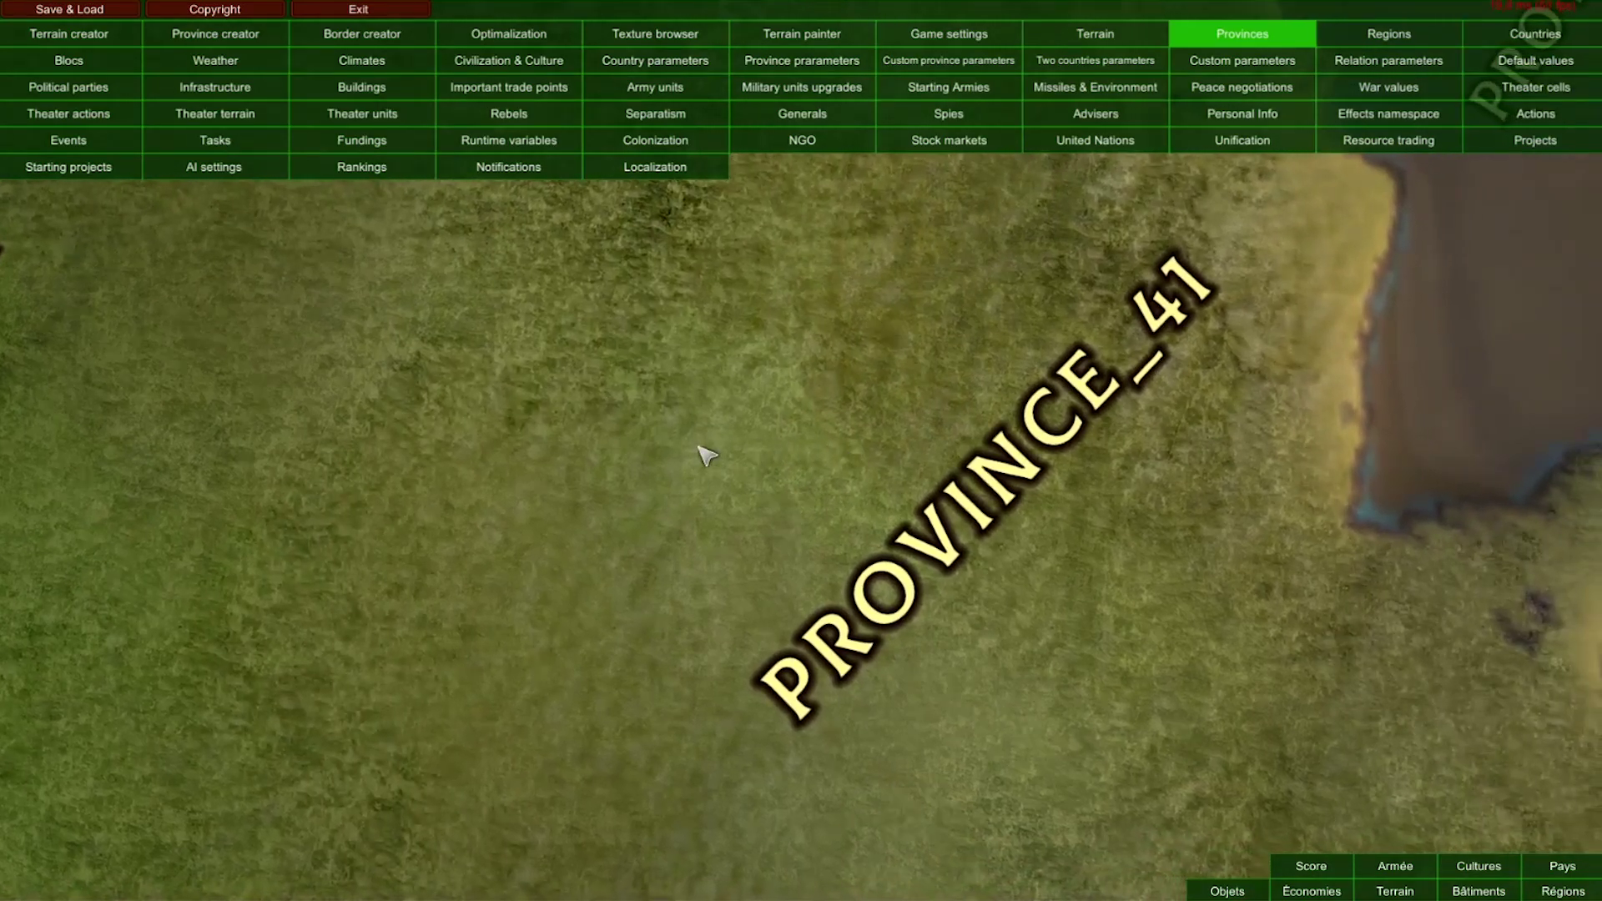
# View the province names on the map at different zoom levels and reopen the Province Editor
pyautogui.press('a')
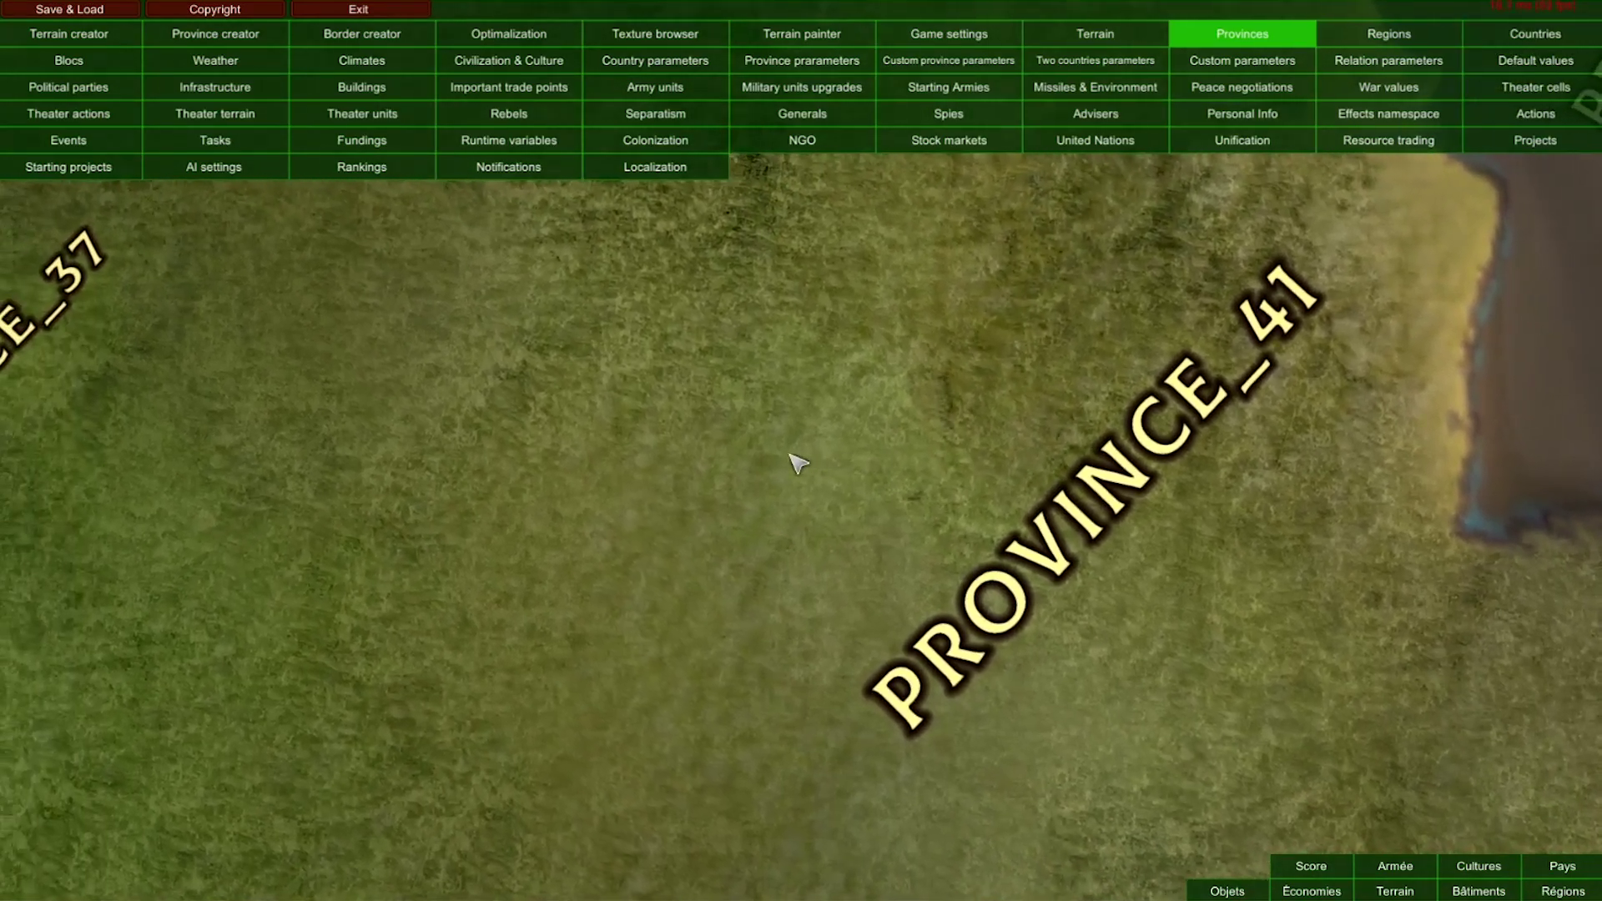
pyautogui.press('d')
pyautogui.press('w')
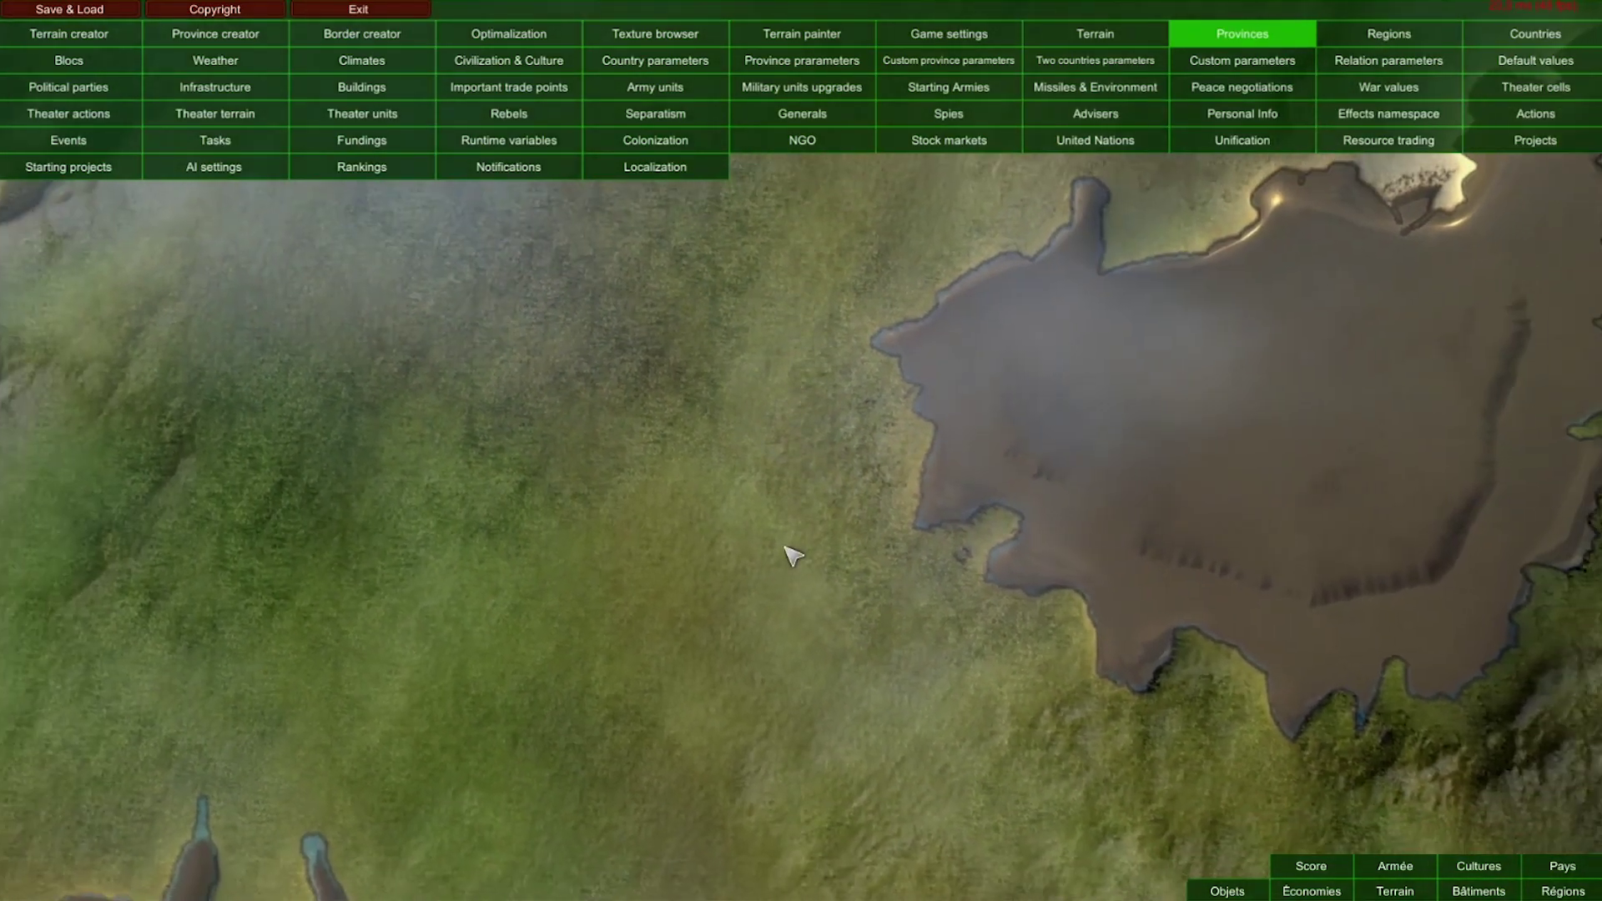
pyautogui.scroll(3, 806, 524)
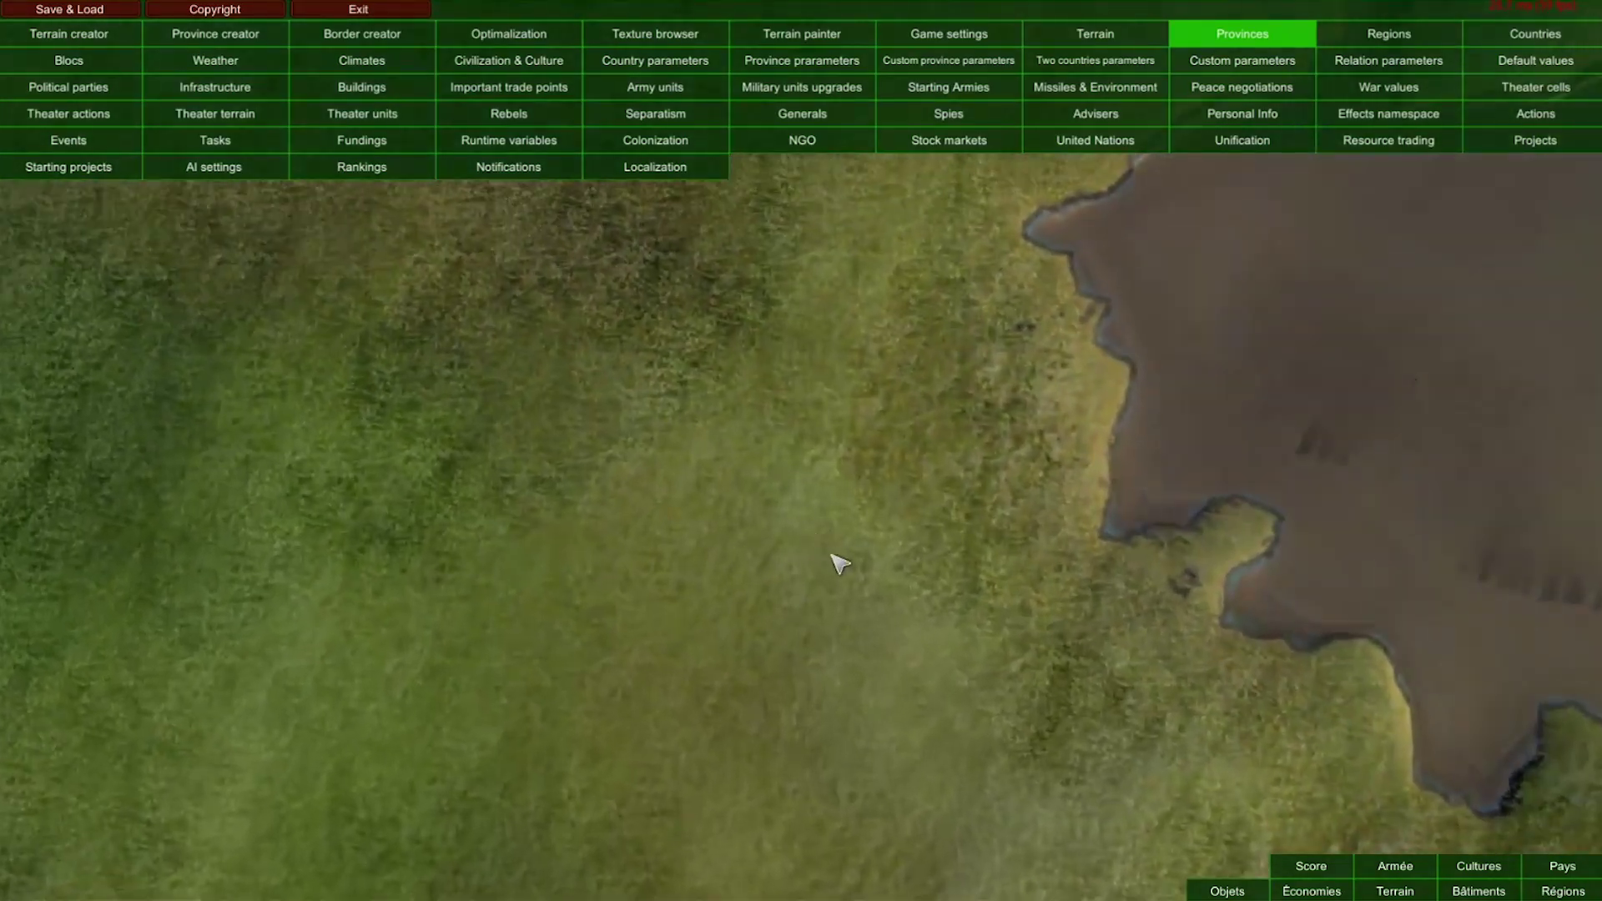
pyautogui.click(1198, 40)
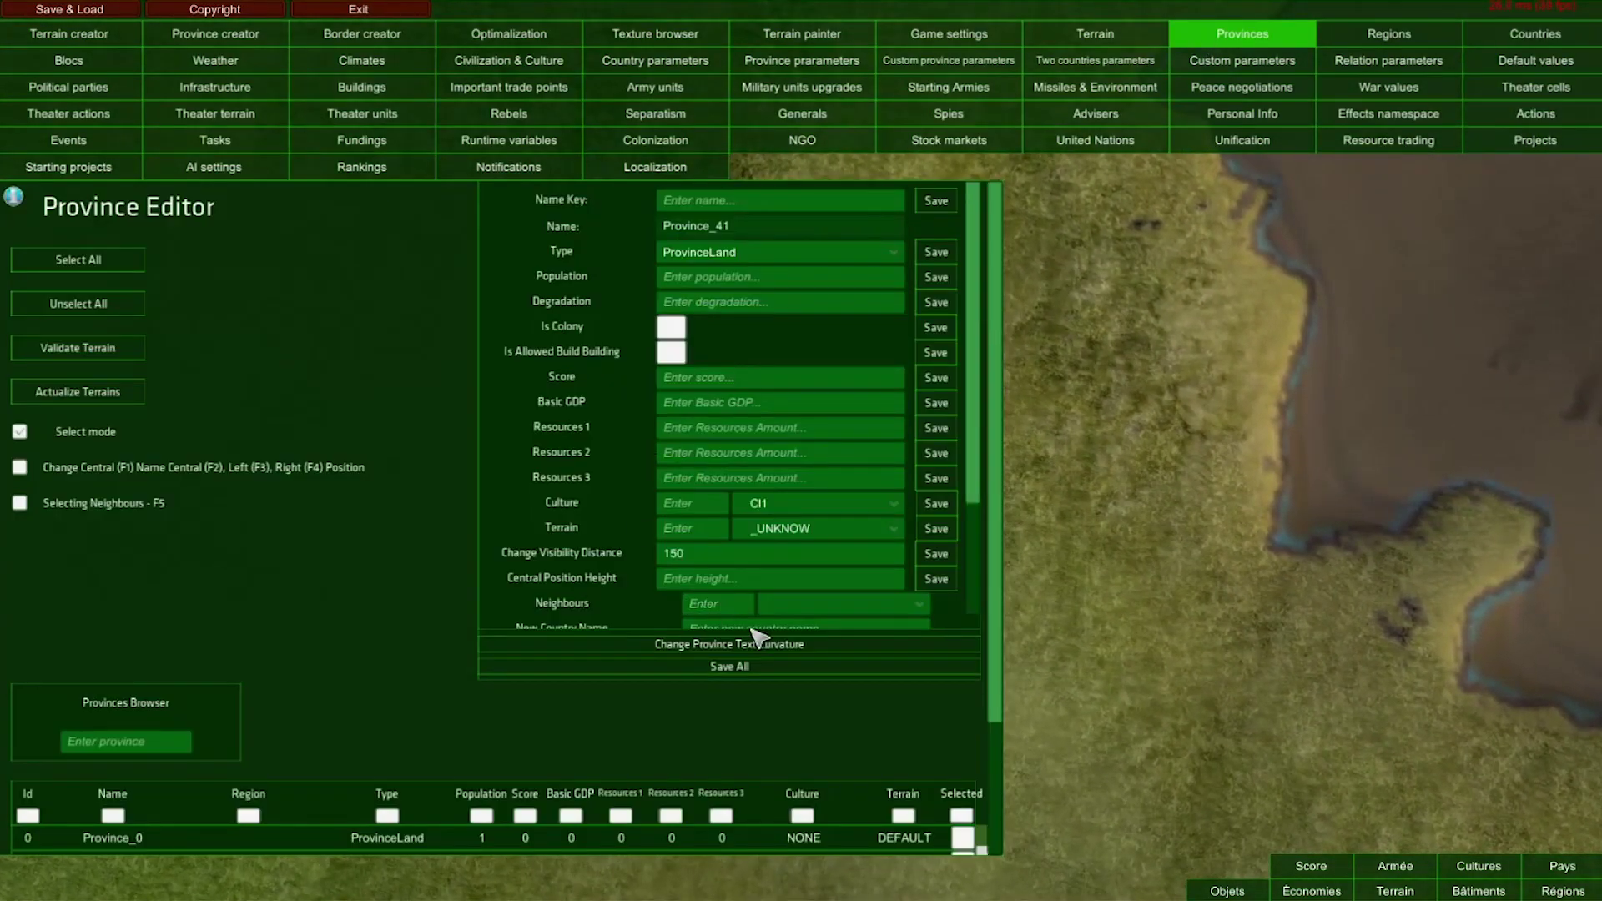
# Select all provinces, set their visibility distance to 350 and check the province names on the map from farther away
pyautogui.scroll(-1, 584, 575)
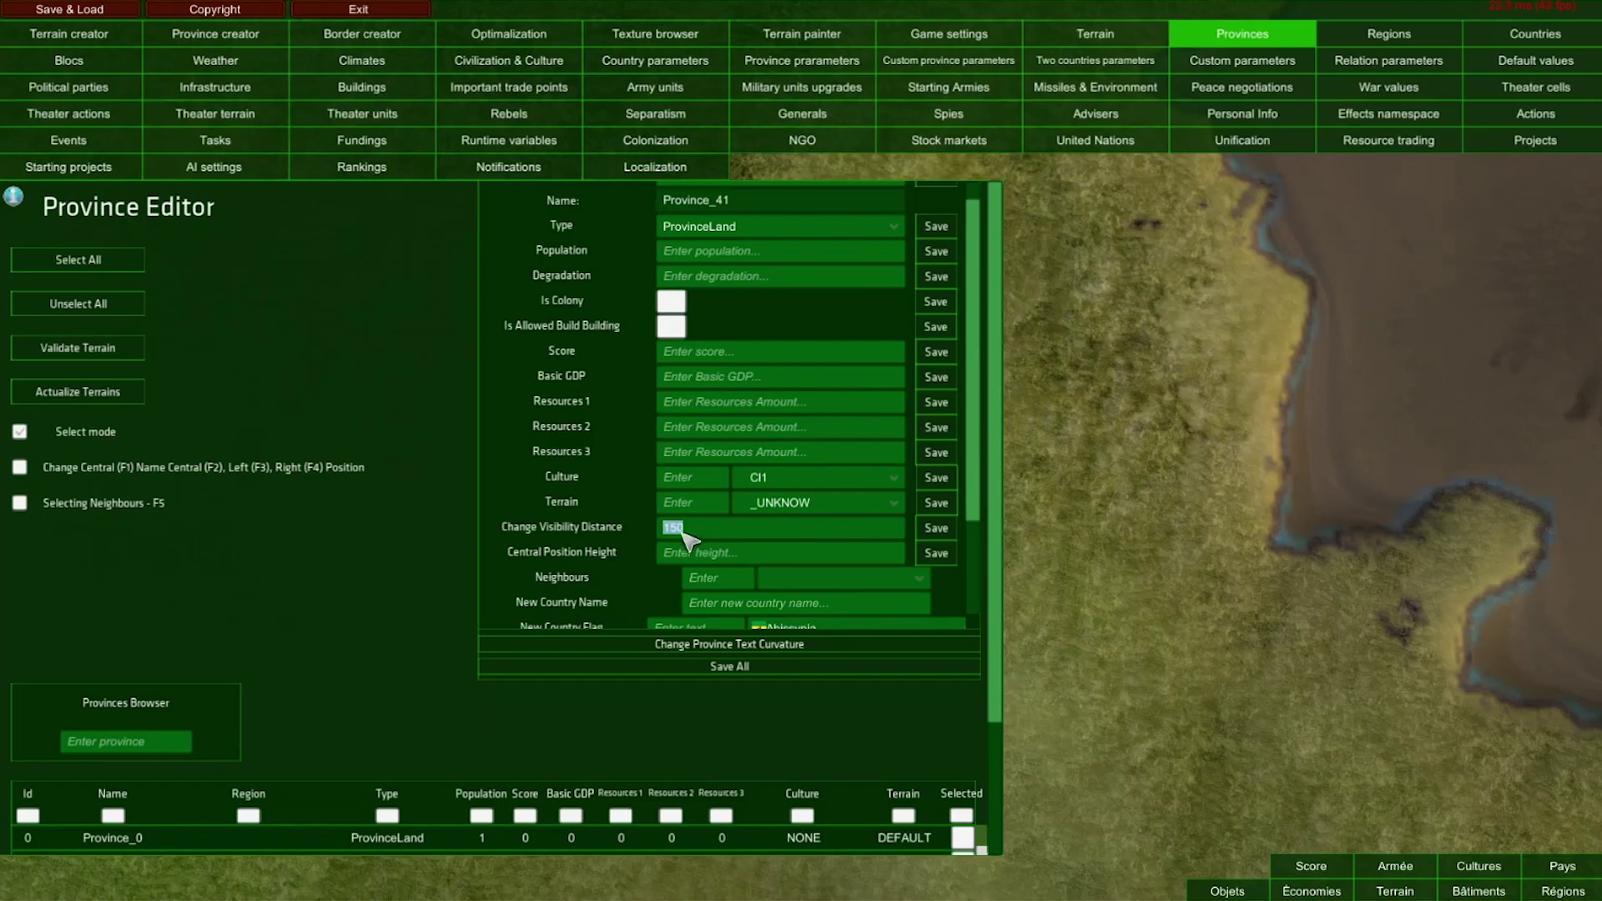
pyautogui.click(111, 257)
pyautogui.scroll(3, 1173, 458)
pyautogui.press('d')
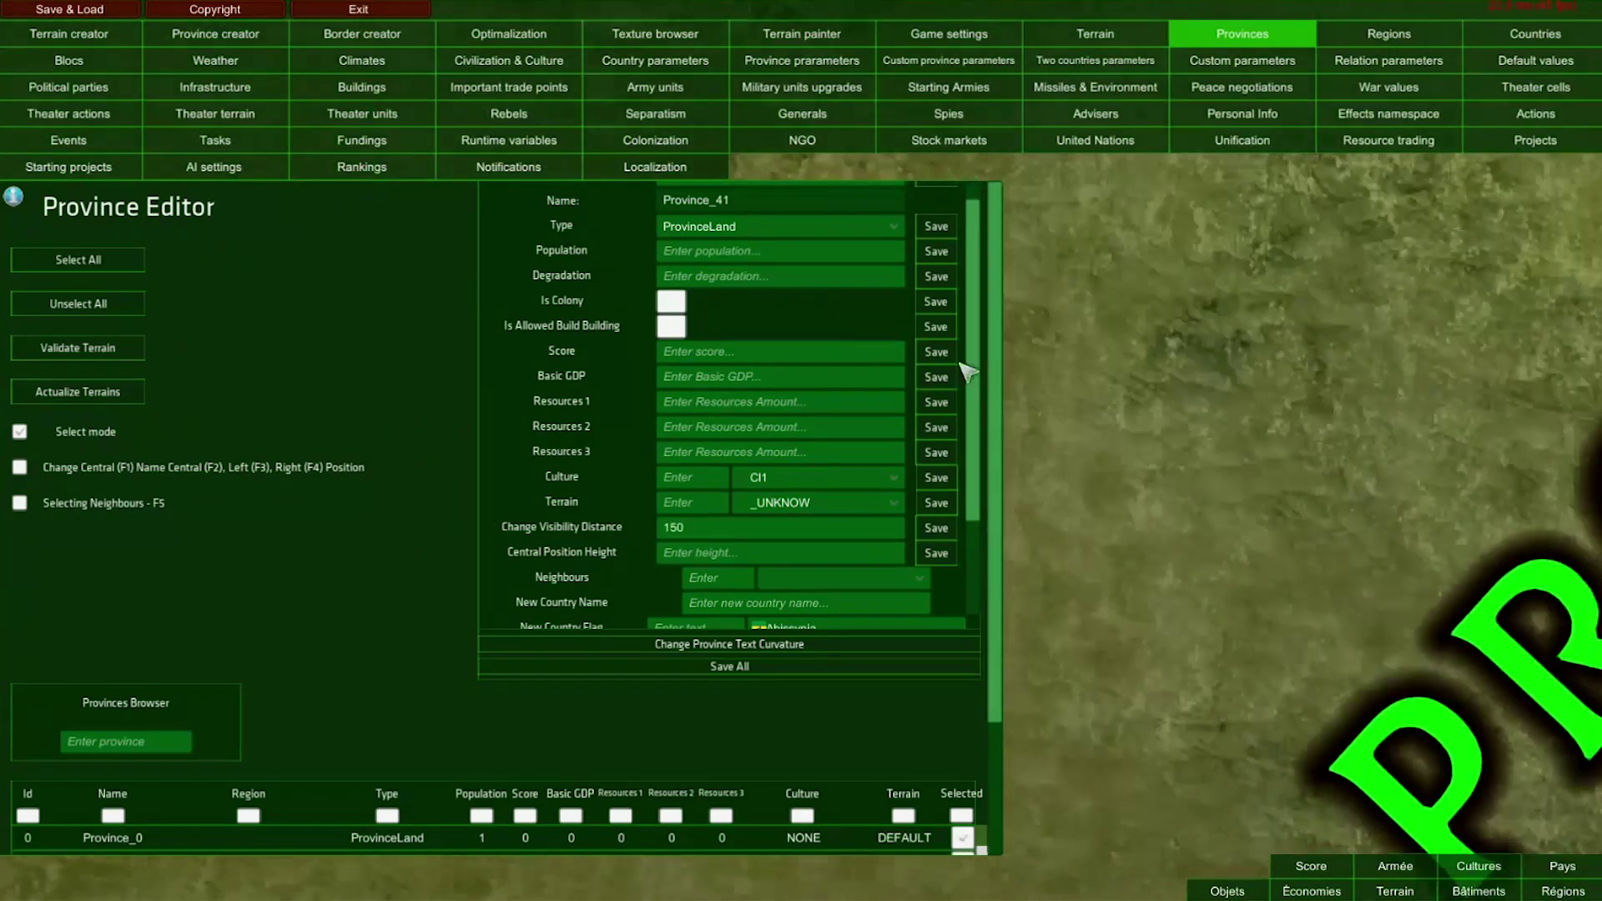
pyautogui.click(745, 534)
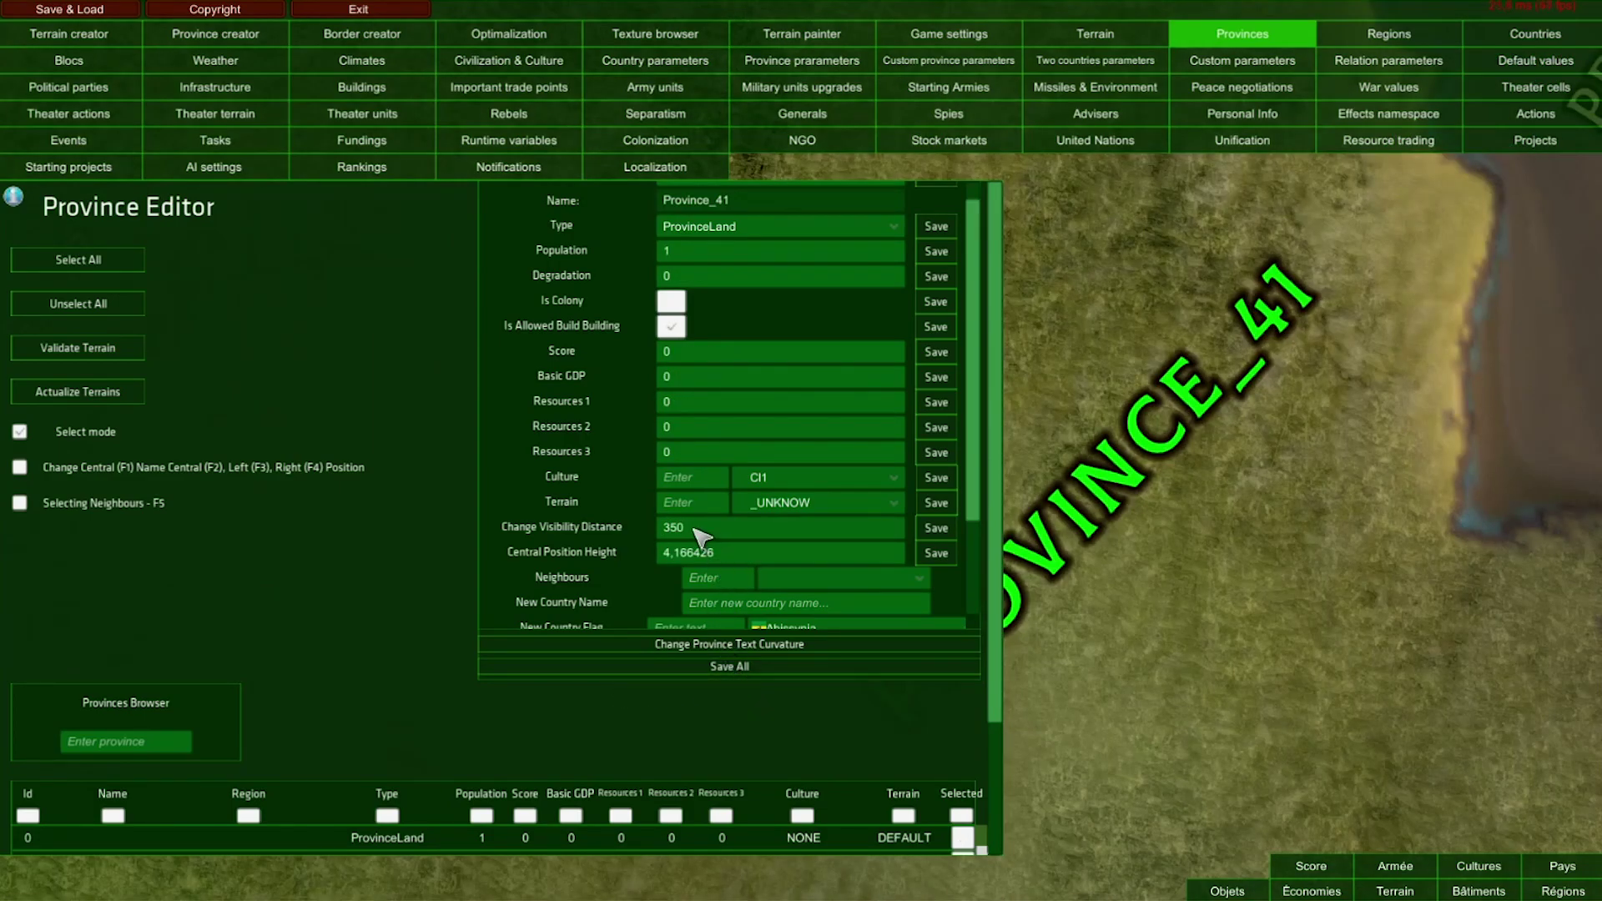
pyautogui.press('a')
pyautogui.scroll(-1, 1235, 431)
pyautogui.scroll(-3, 1235, 431)
pyautogui.moveTo(1224, 439); pyautogui.dragTo(1226, 209)
pyautogui.moveTo(1335, 429); pyautogui.dragTo(1242, 75)
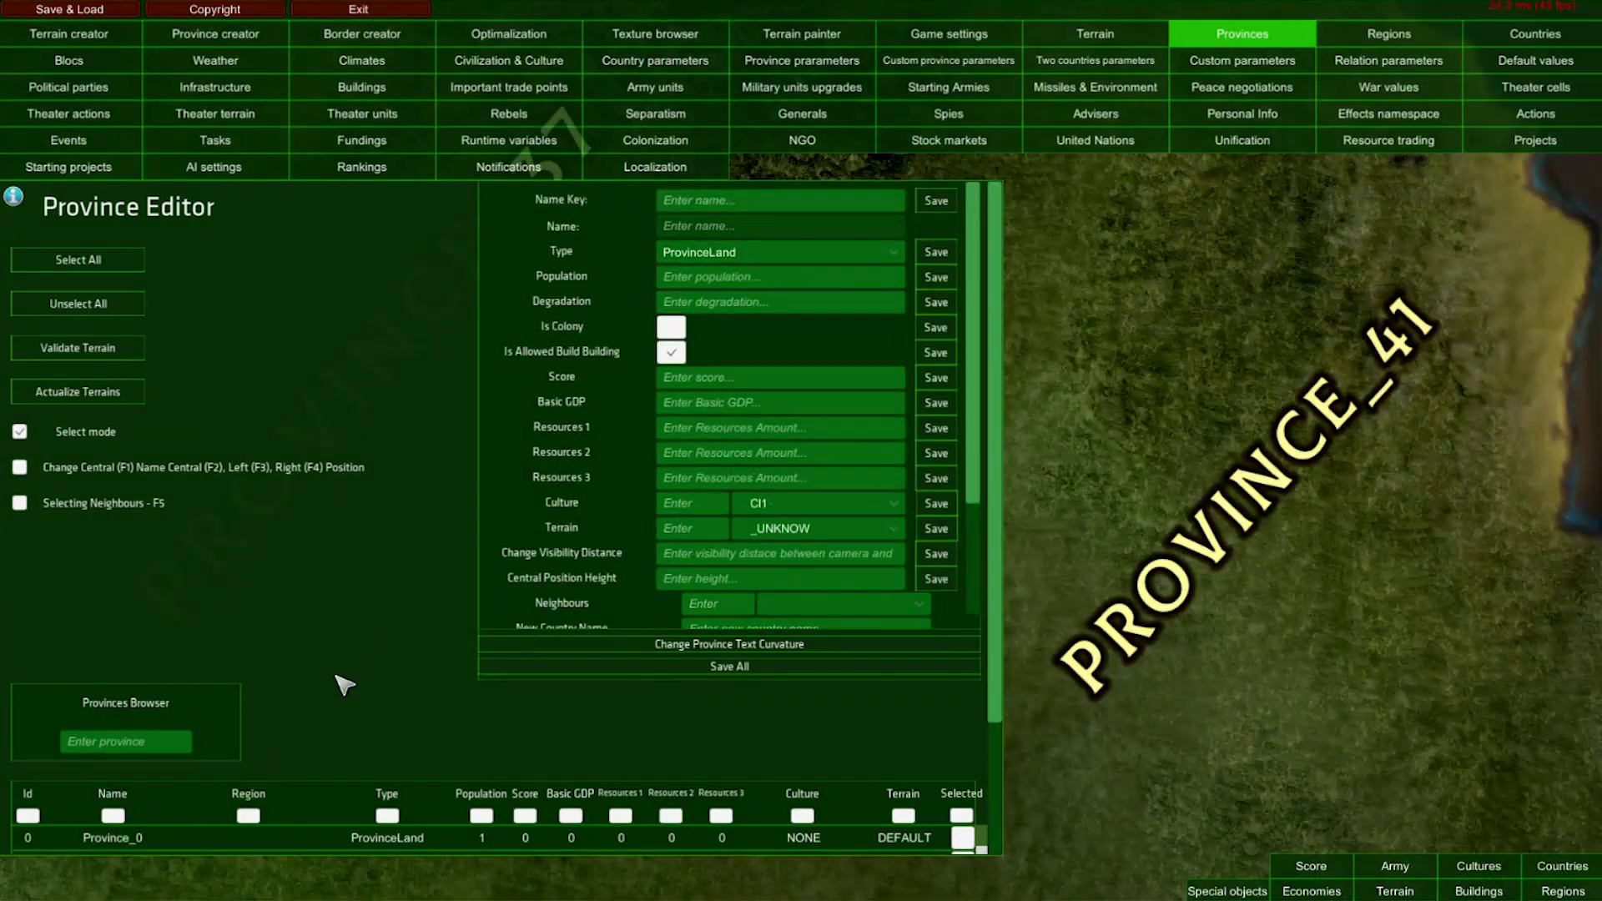
# Filter the Provinces Browser by "7", look through the matching provinces and clear the filter
pyautogui.moveTo(337, 674); pyautogui.dragTo(358, 433)
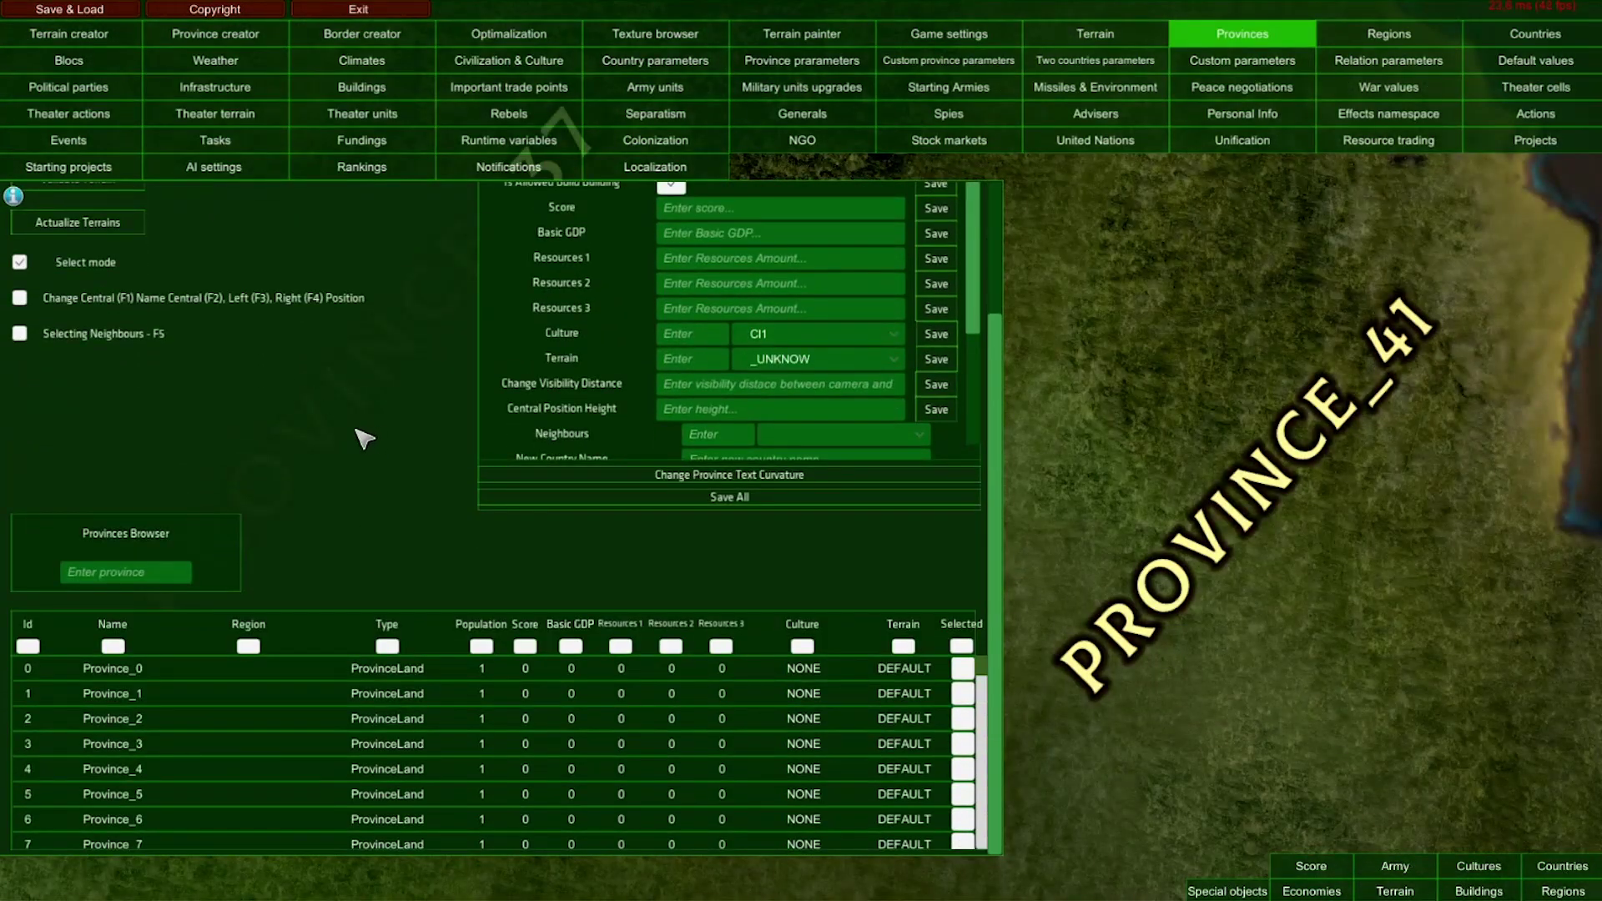
pyautogui.click(88, 572)
pyautogui.write('7')
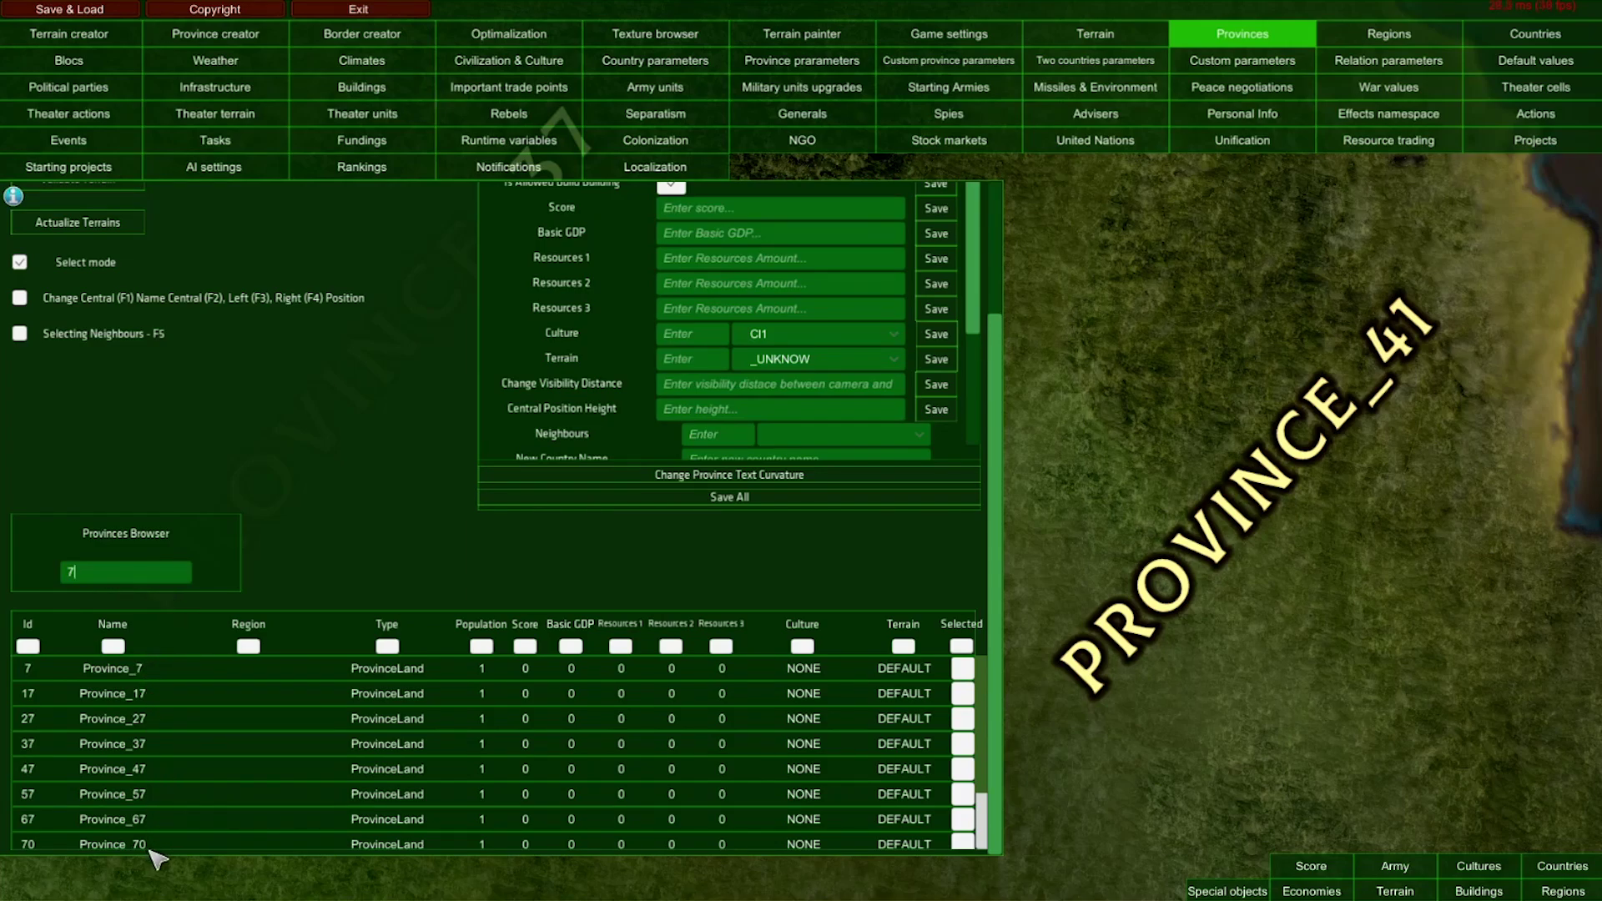
pyautogui.scroll(-3, 242, 769)
pyautogui.scroll(3, 242, 751)
pyautogui.press('BackSpace')
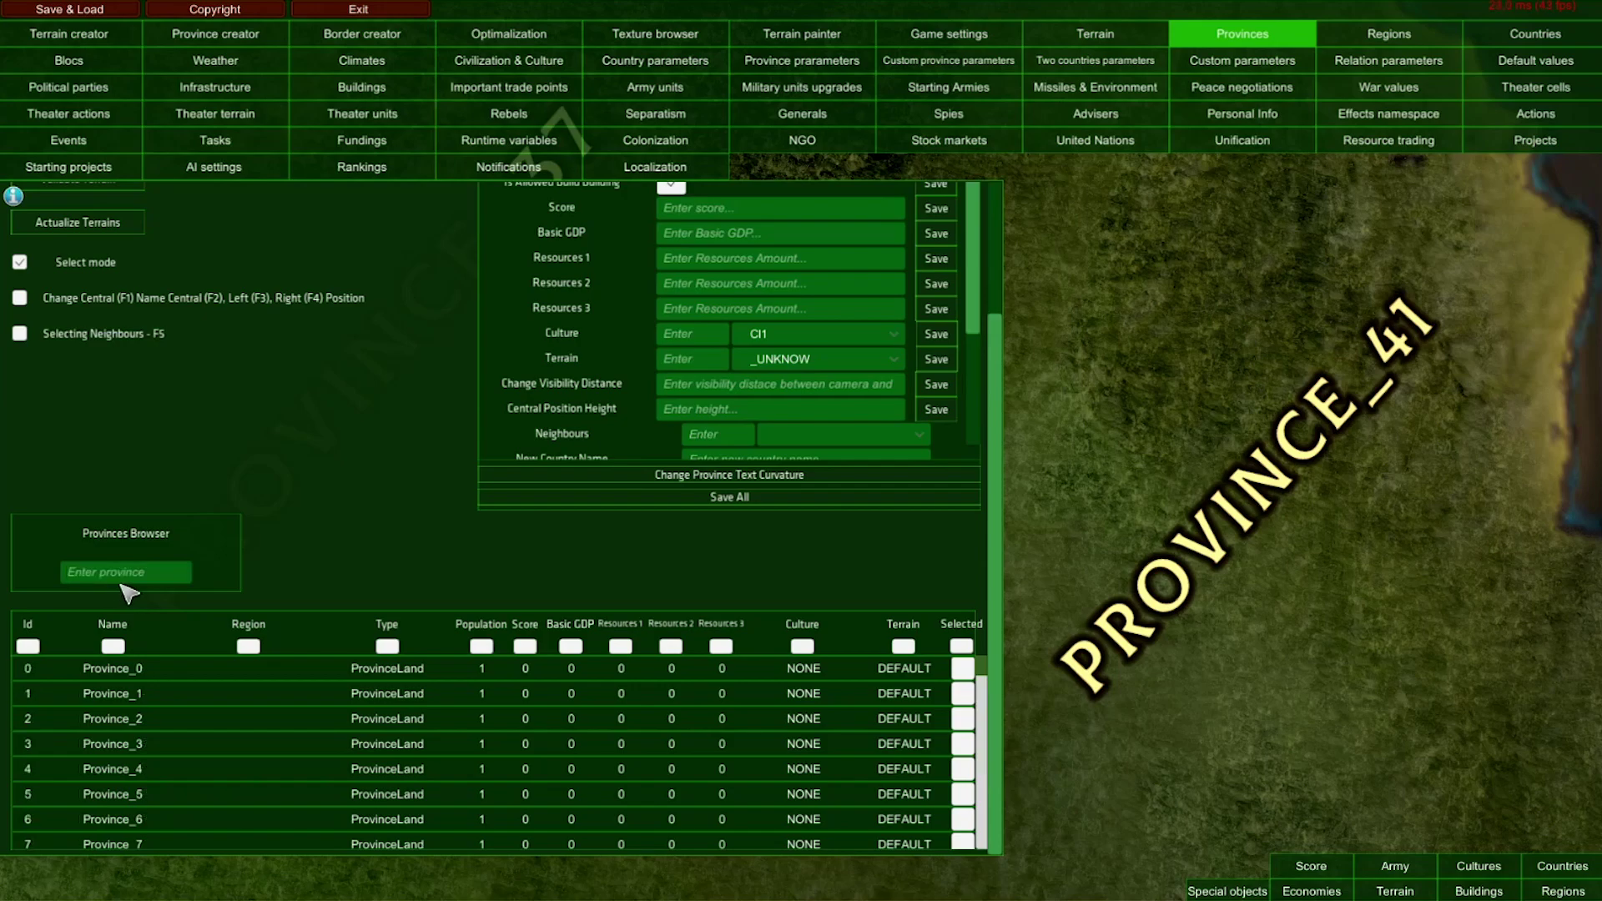
# Sort the province list by Id in descending order
pyautogui.click(28, 648)
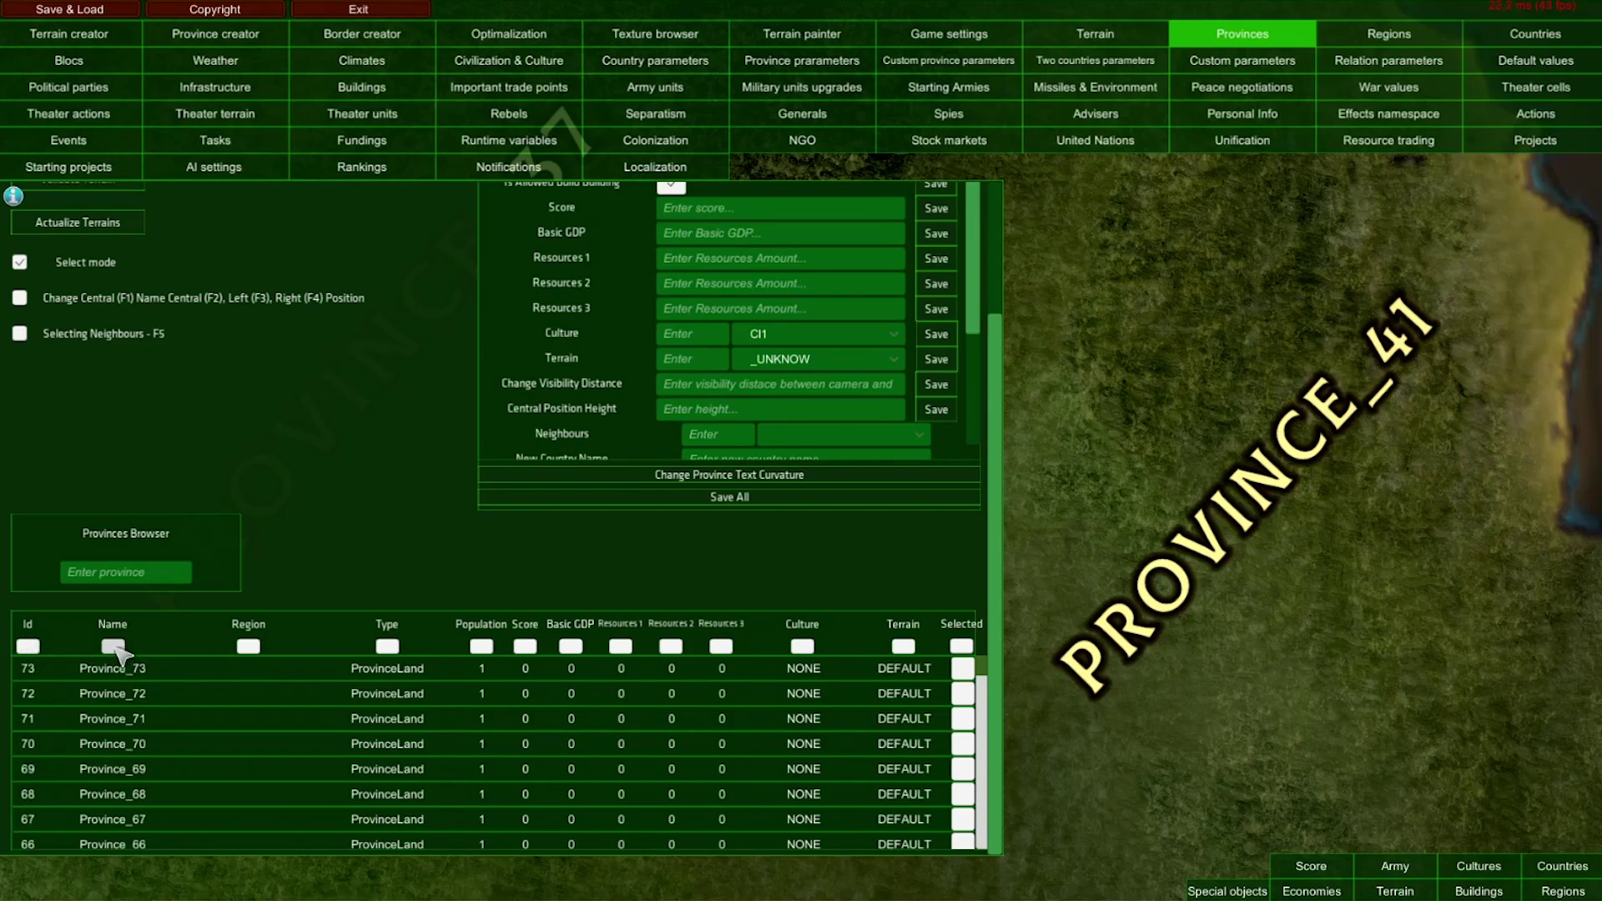
# Sort the province list by name, select Province_41 on the map, list selected provinces first and deselect it again
pyautogui.click(114, 648)
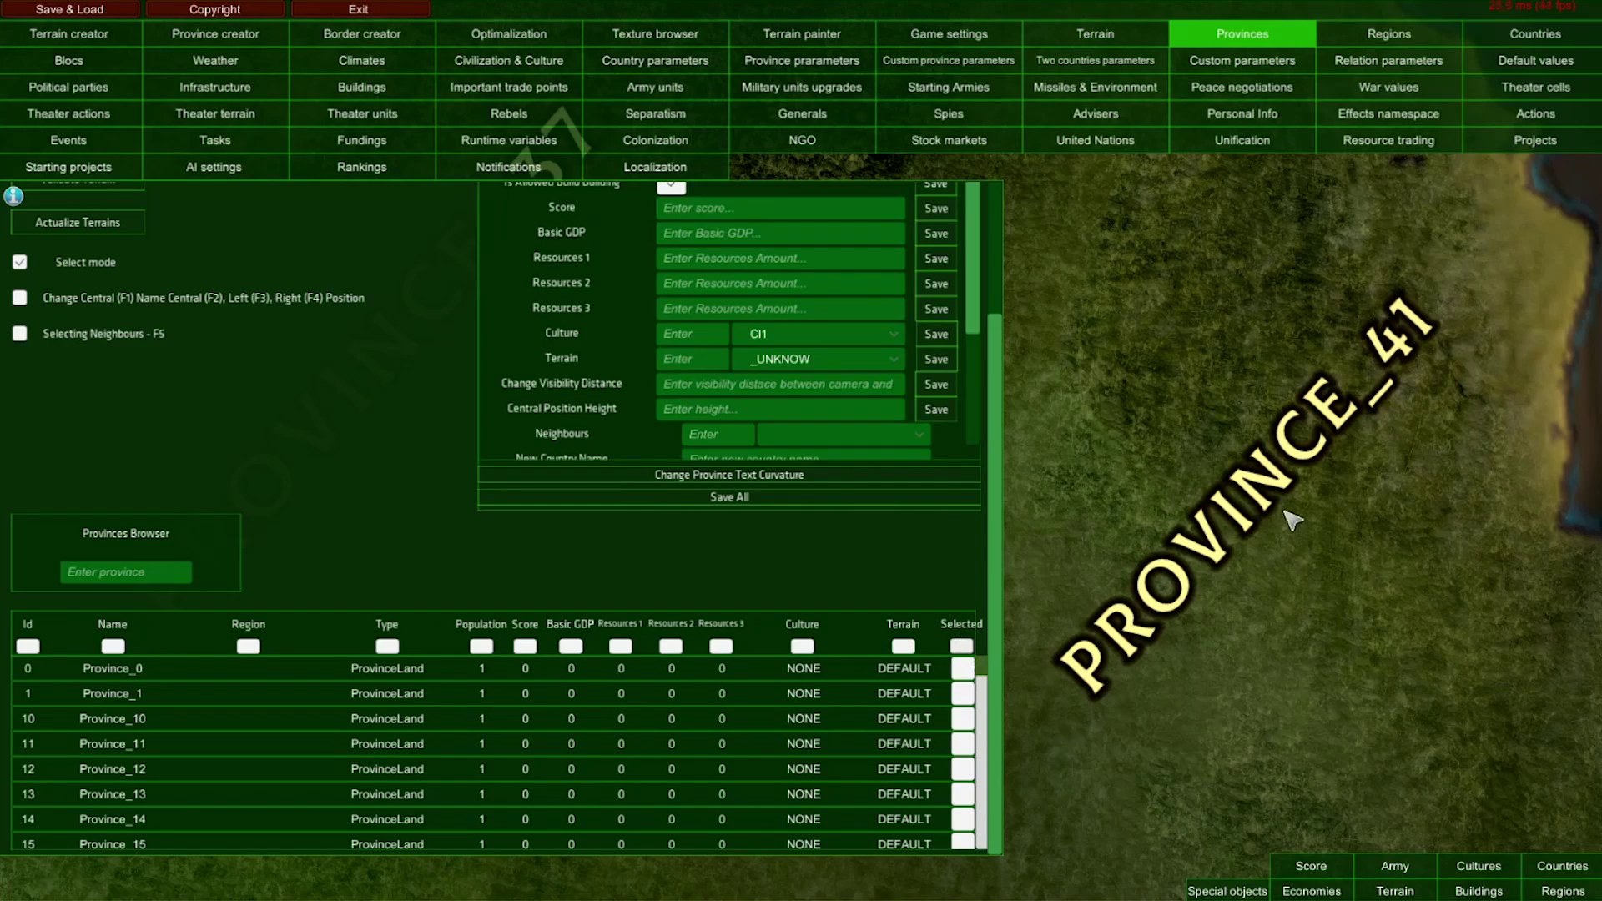
pyautogui.click(1324, 473)
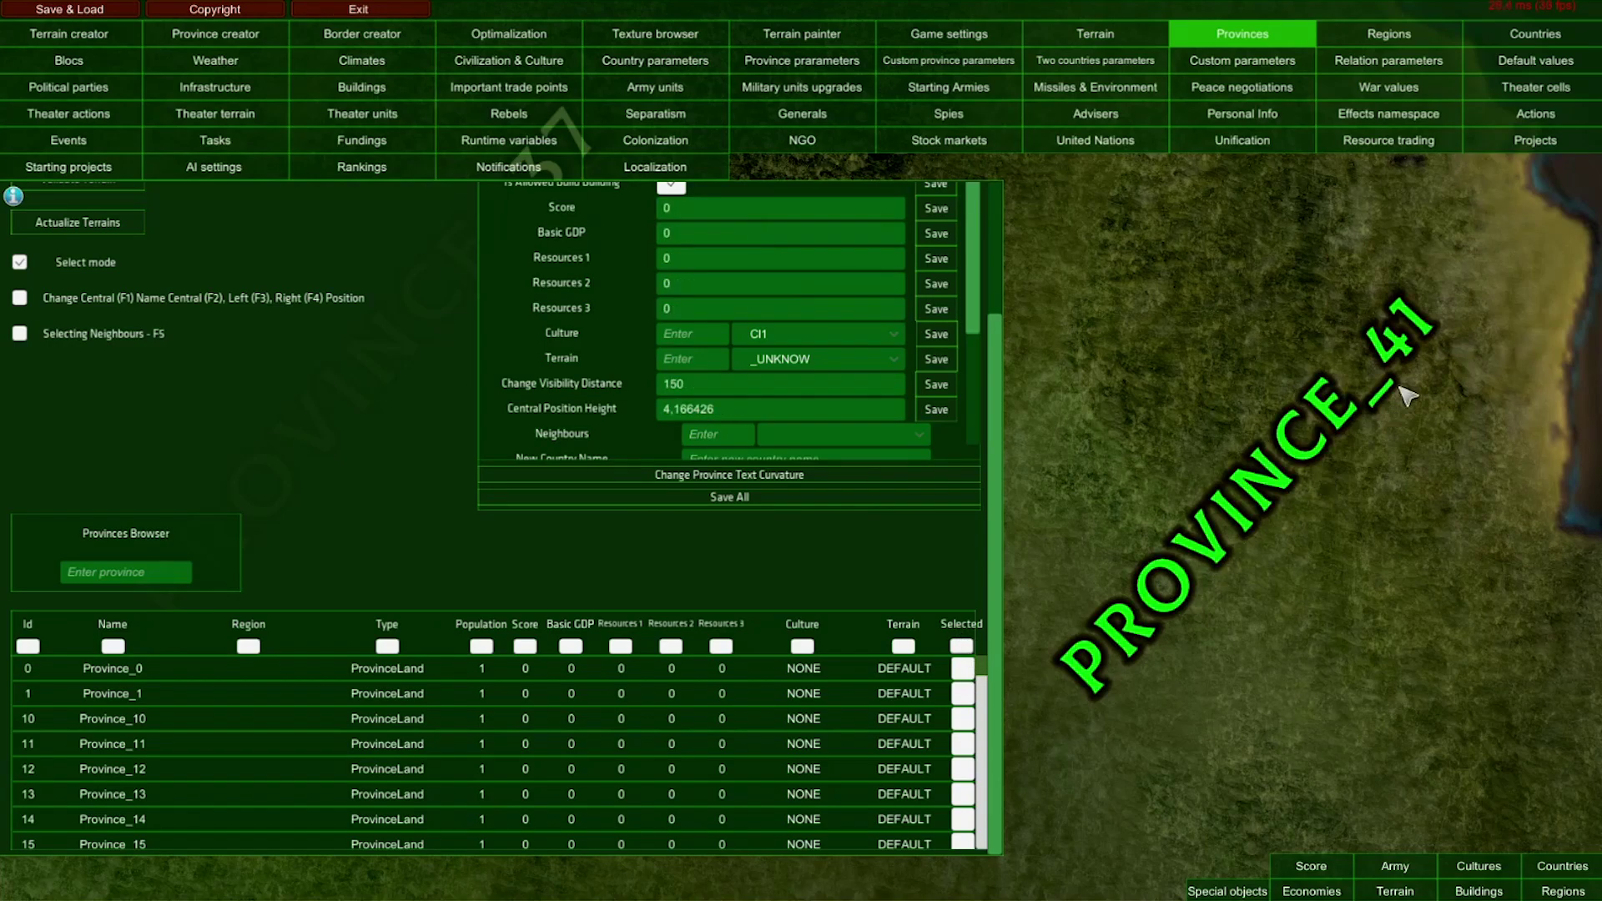
pyautogui.click(963, 650)
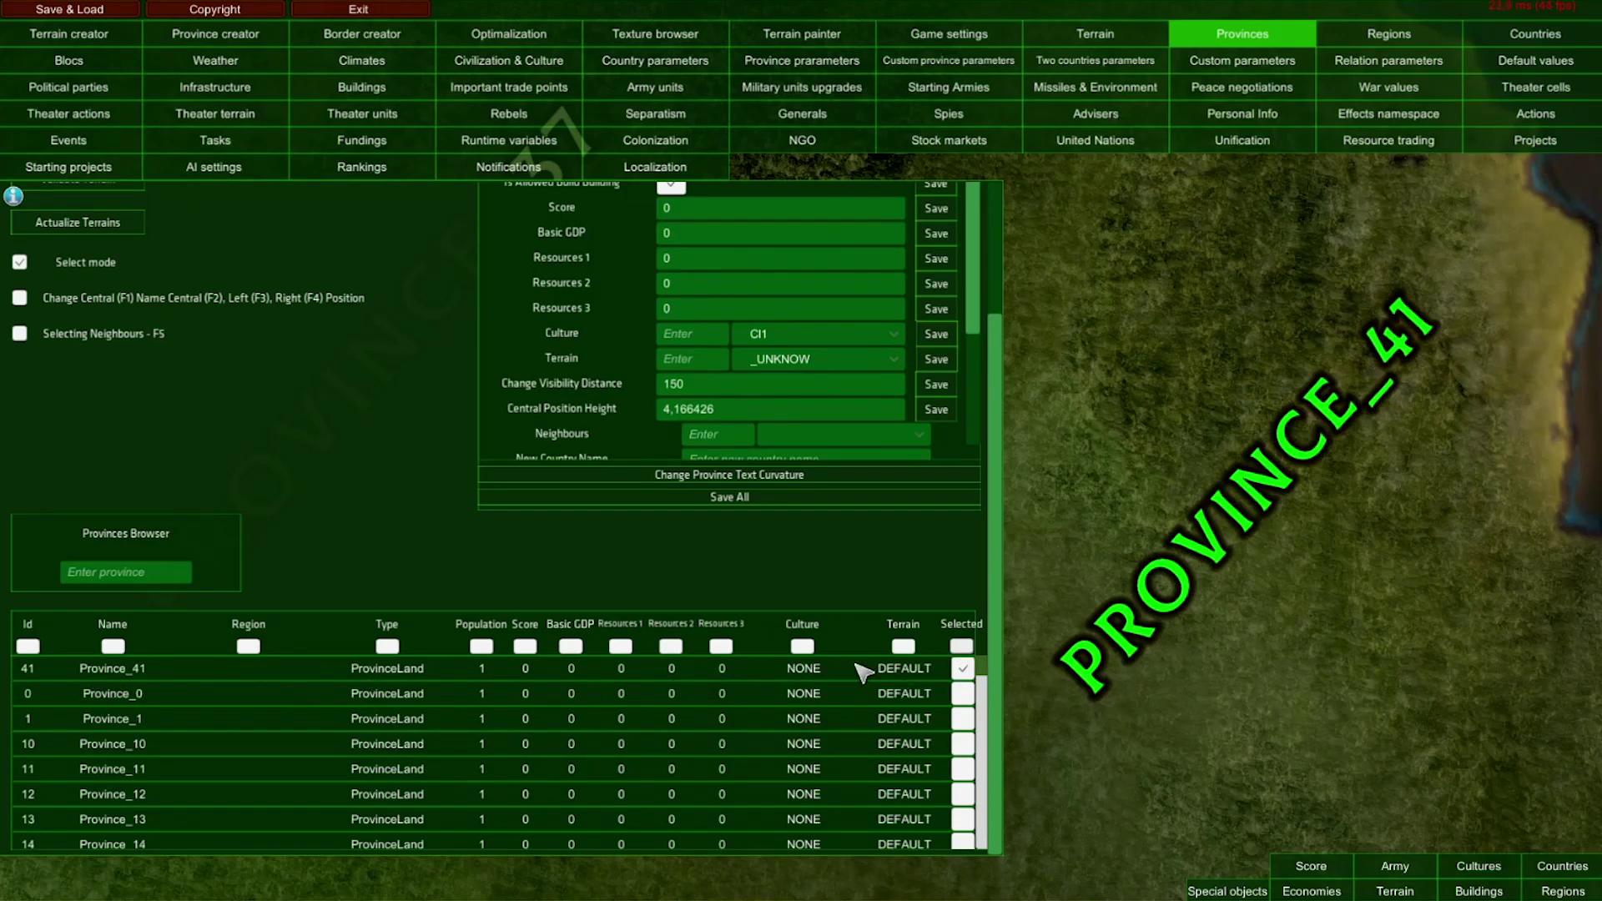
pyautogui.click(962, 659)
pyautogui.click(960, 650)
pyautogui.click(1298, 486)
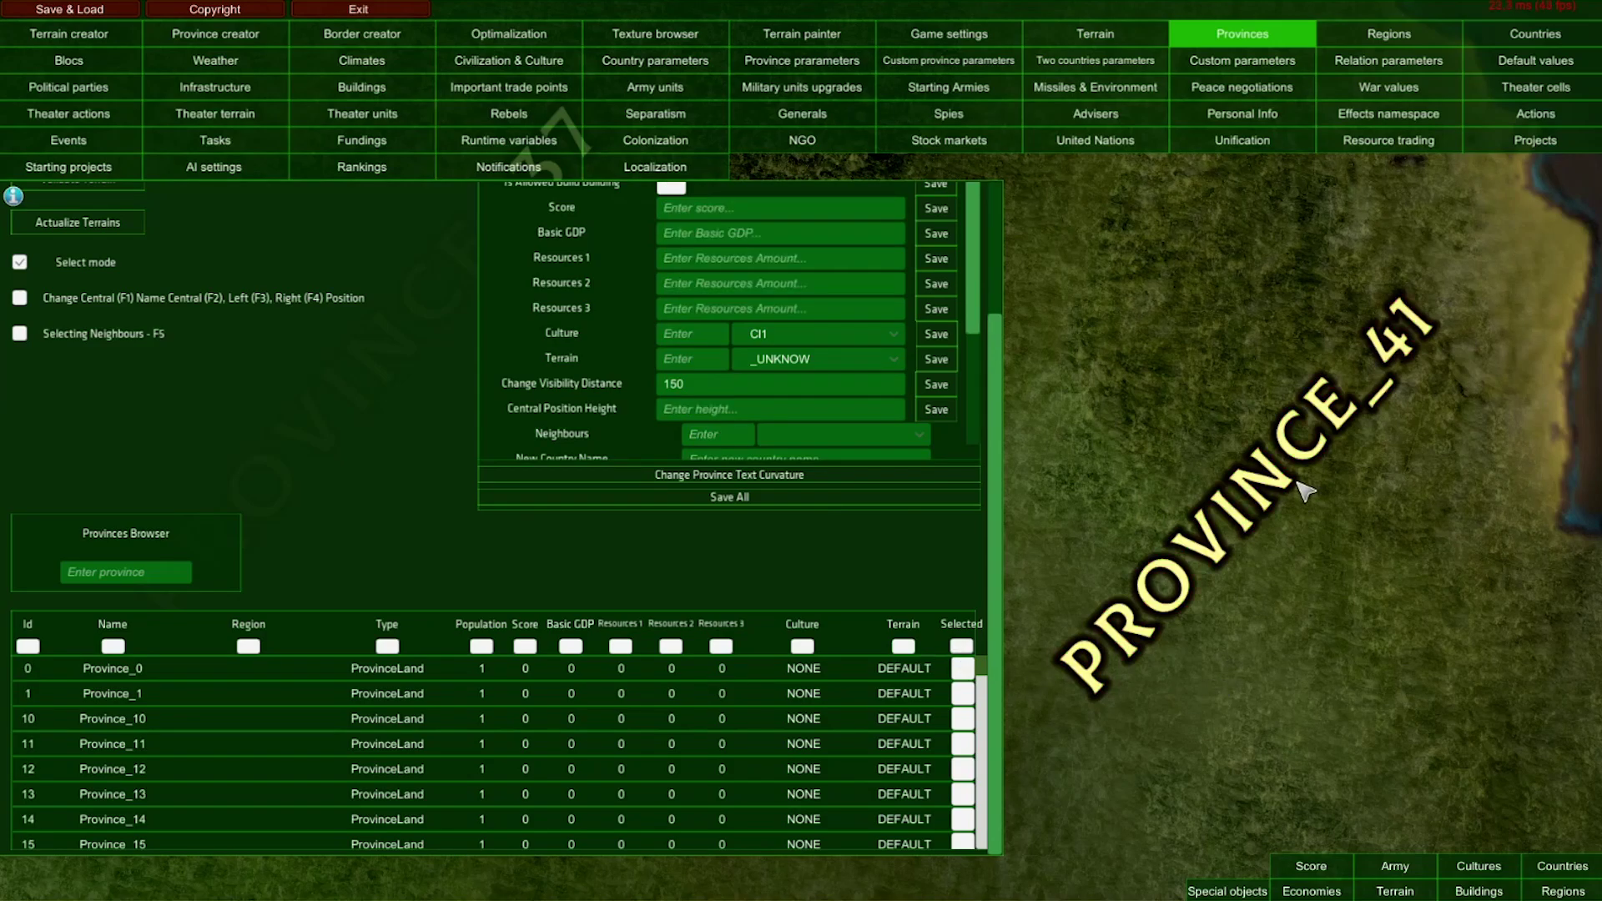
# Select Province_41 on the map and save its name key as "Wastelands"
pyautogui.scroll(3, 1005, 755)
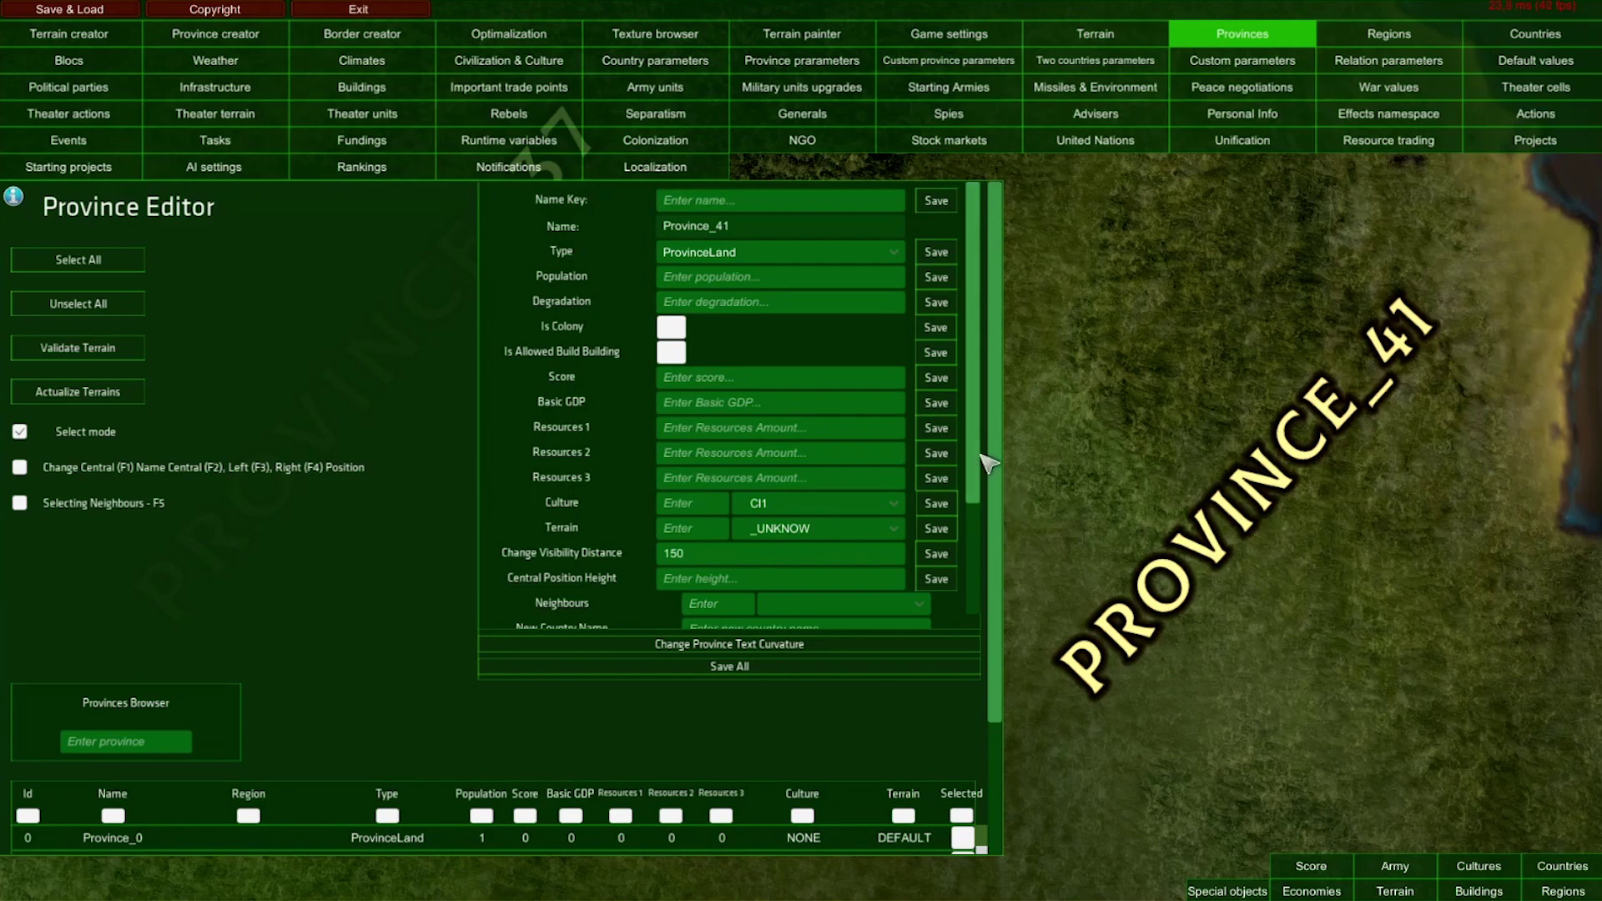
pyautogui.scroll(-3, 987, 447)
pyautogui.scroll(3, 965, 515)
pyautogui.click(1269, 533)
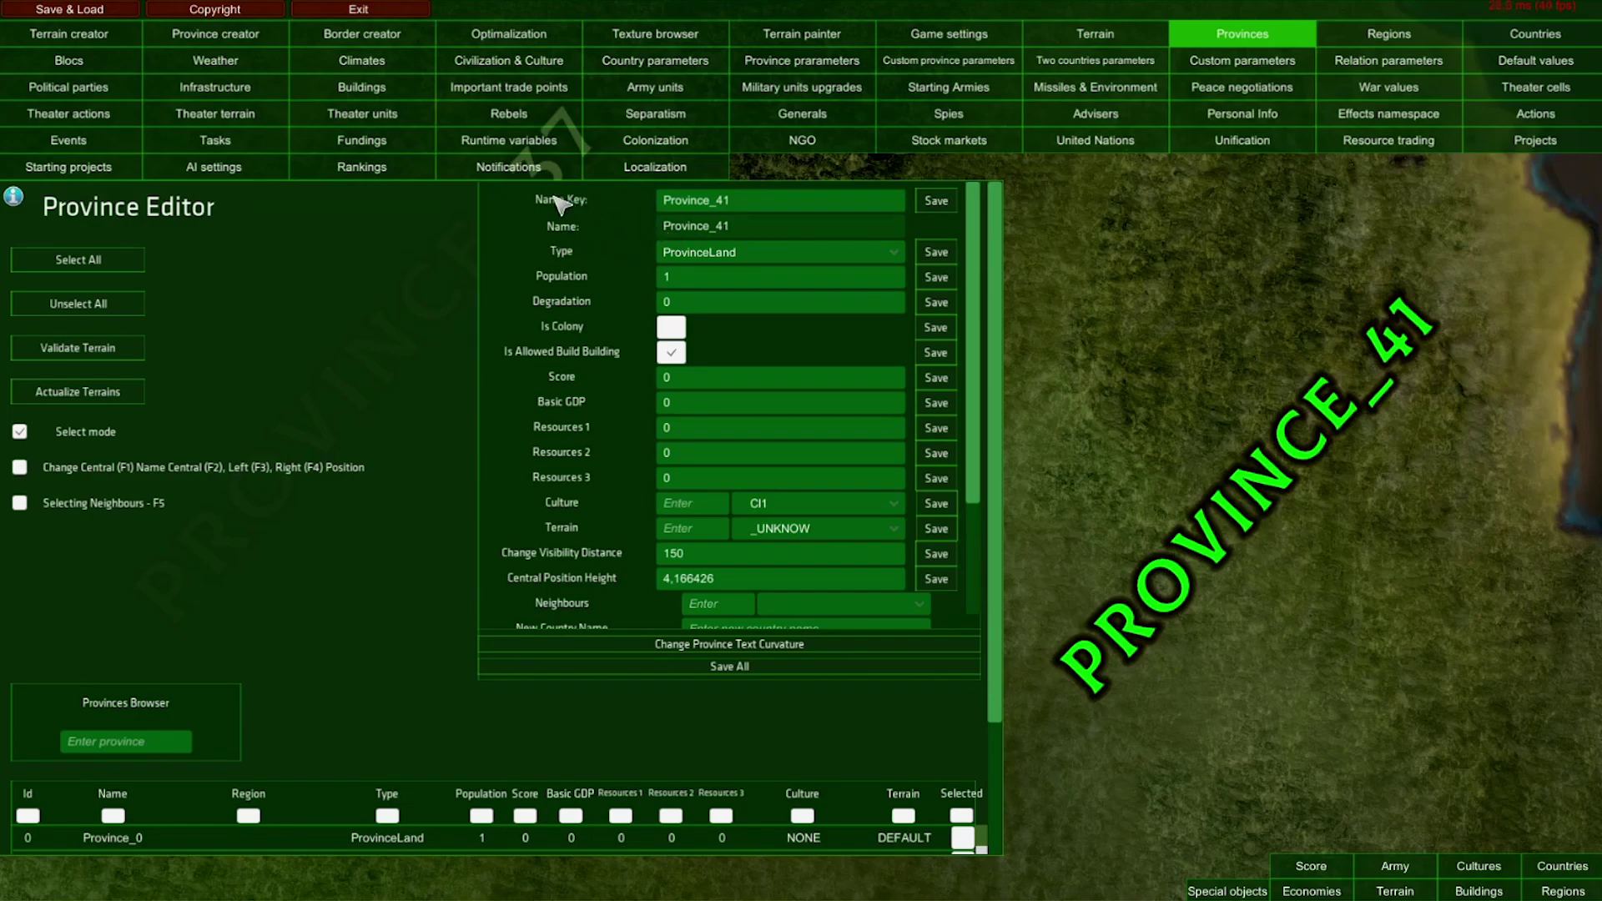
pyautogui.click(750, 199)
pyautogui.write('Wastelands')
pyautogui.click(936, 202)
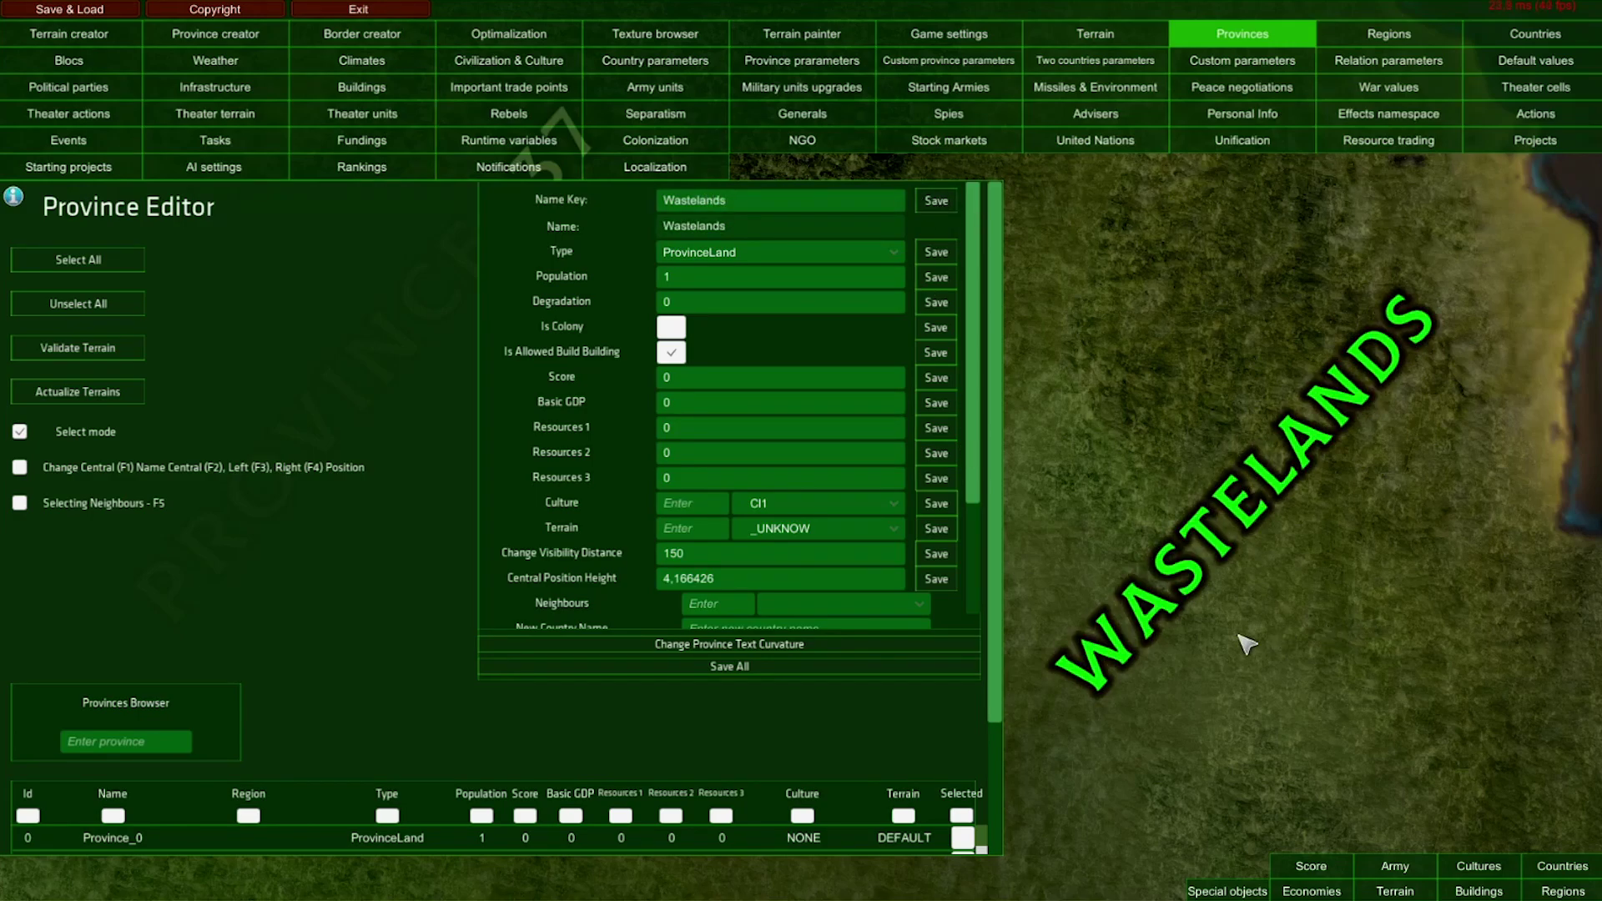
# View the renamed province on the map, look at the Localization Editor's name key table and return to the Province Editor
pyautogui.press('d')
pyautogui.press('w')
pyautogui.moveTo(1110, 571); pyautogui.dragTo(1213, 508)
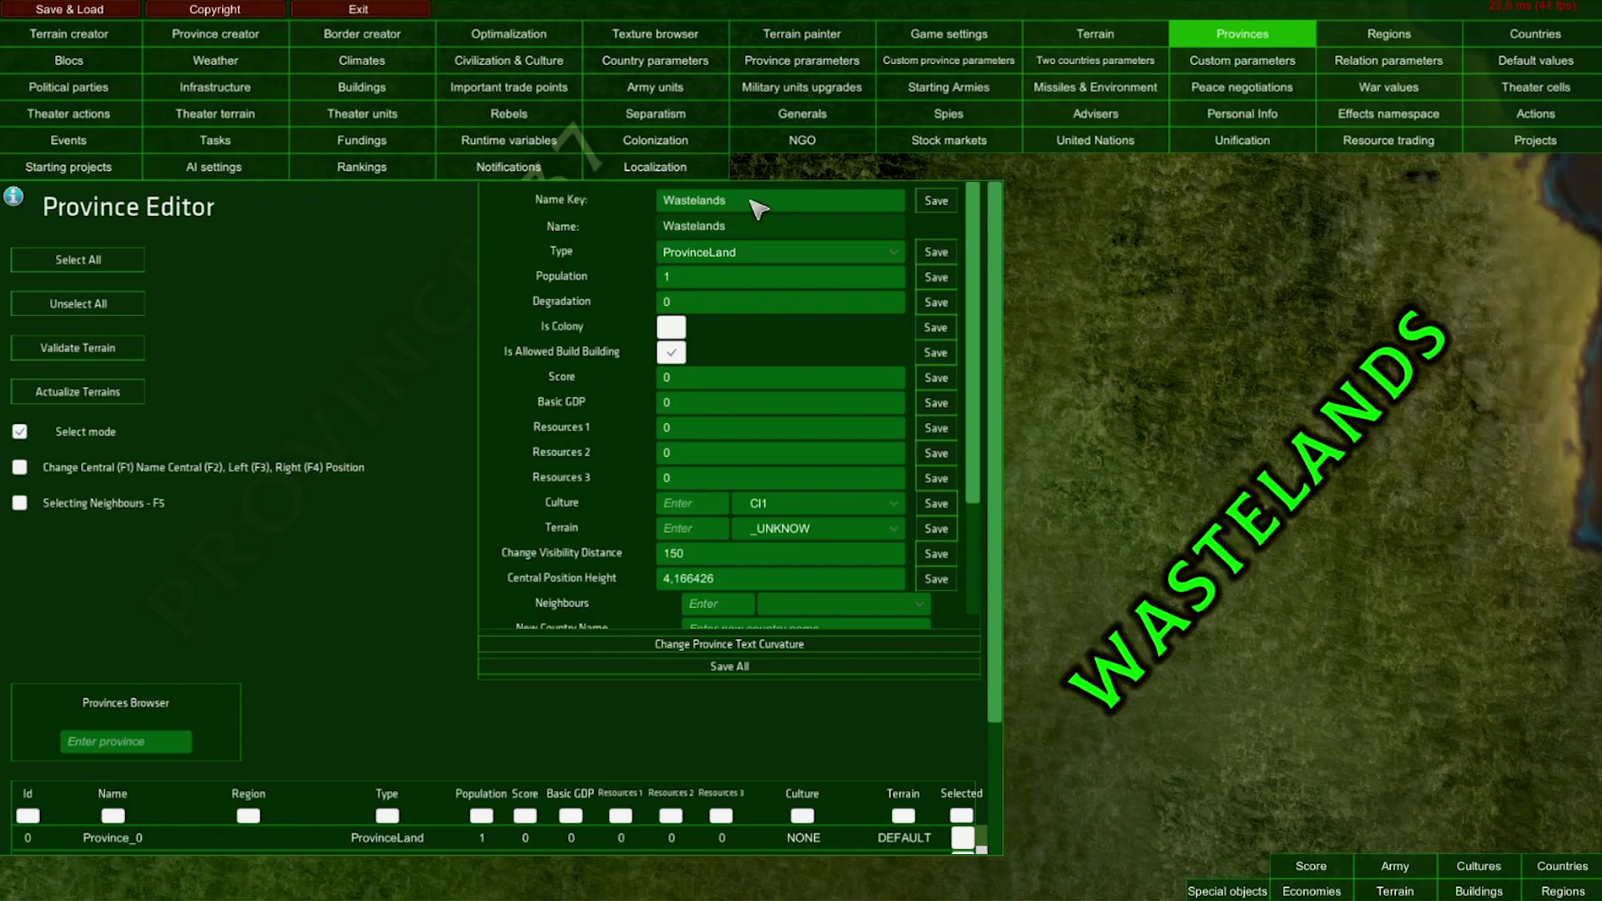
pyautogui.click(751, 200)
pyautogui.click(659, 171)
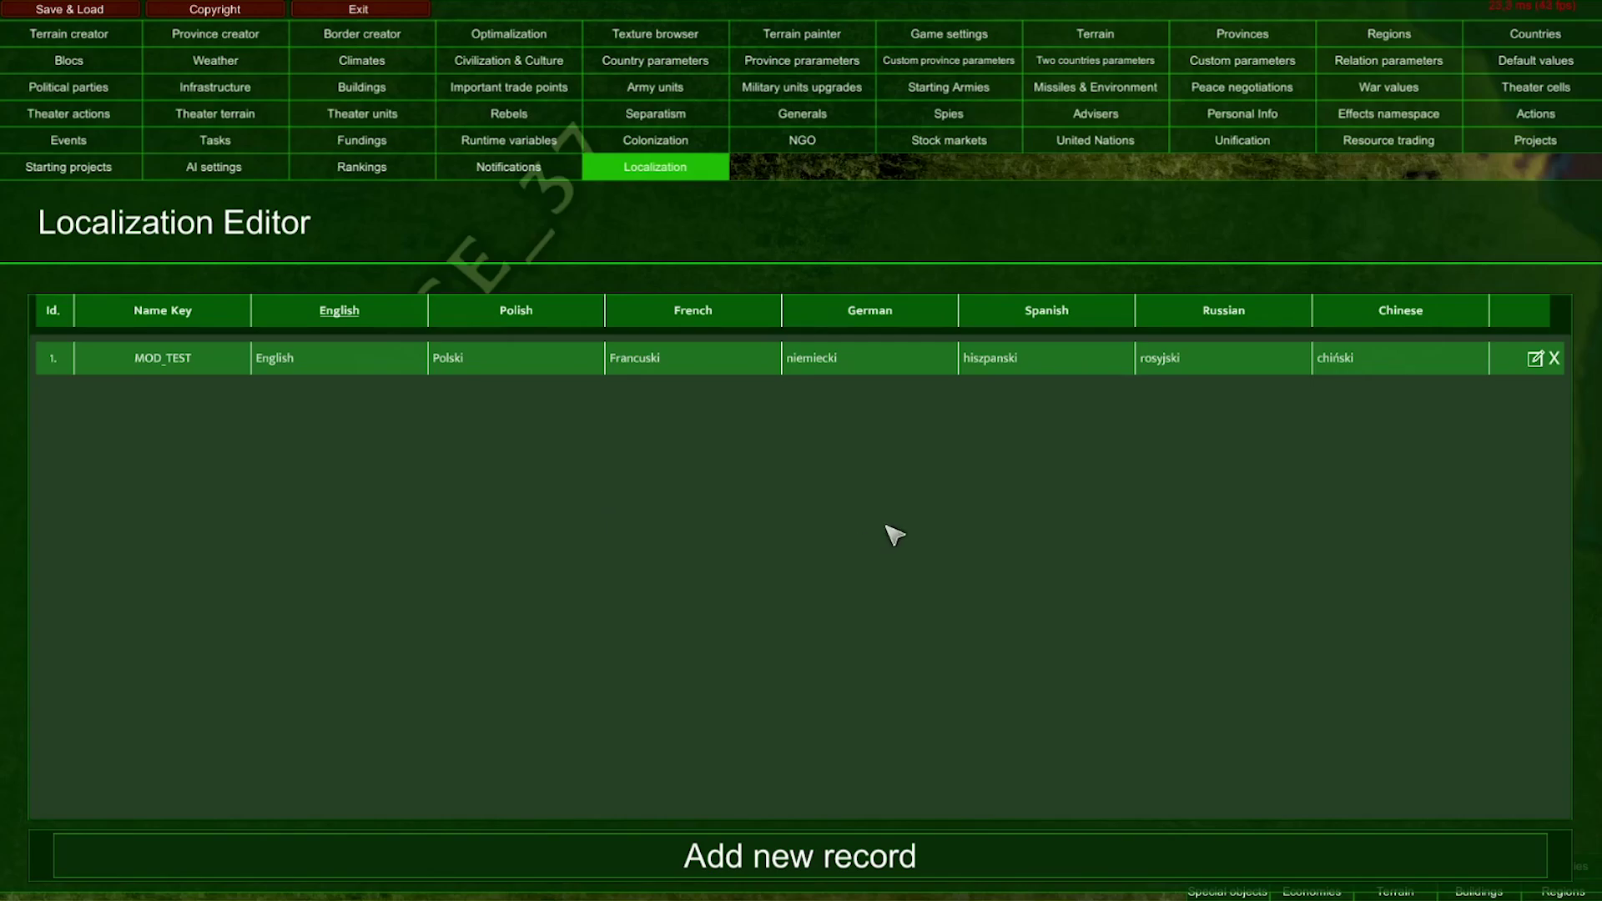
pyautogui.click(1259, 38)
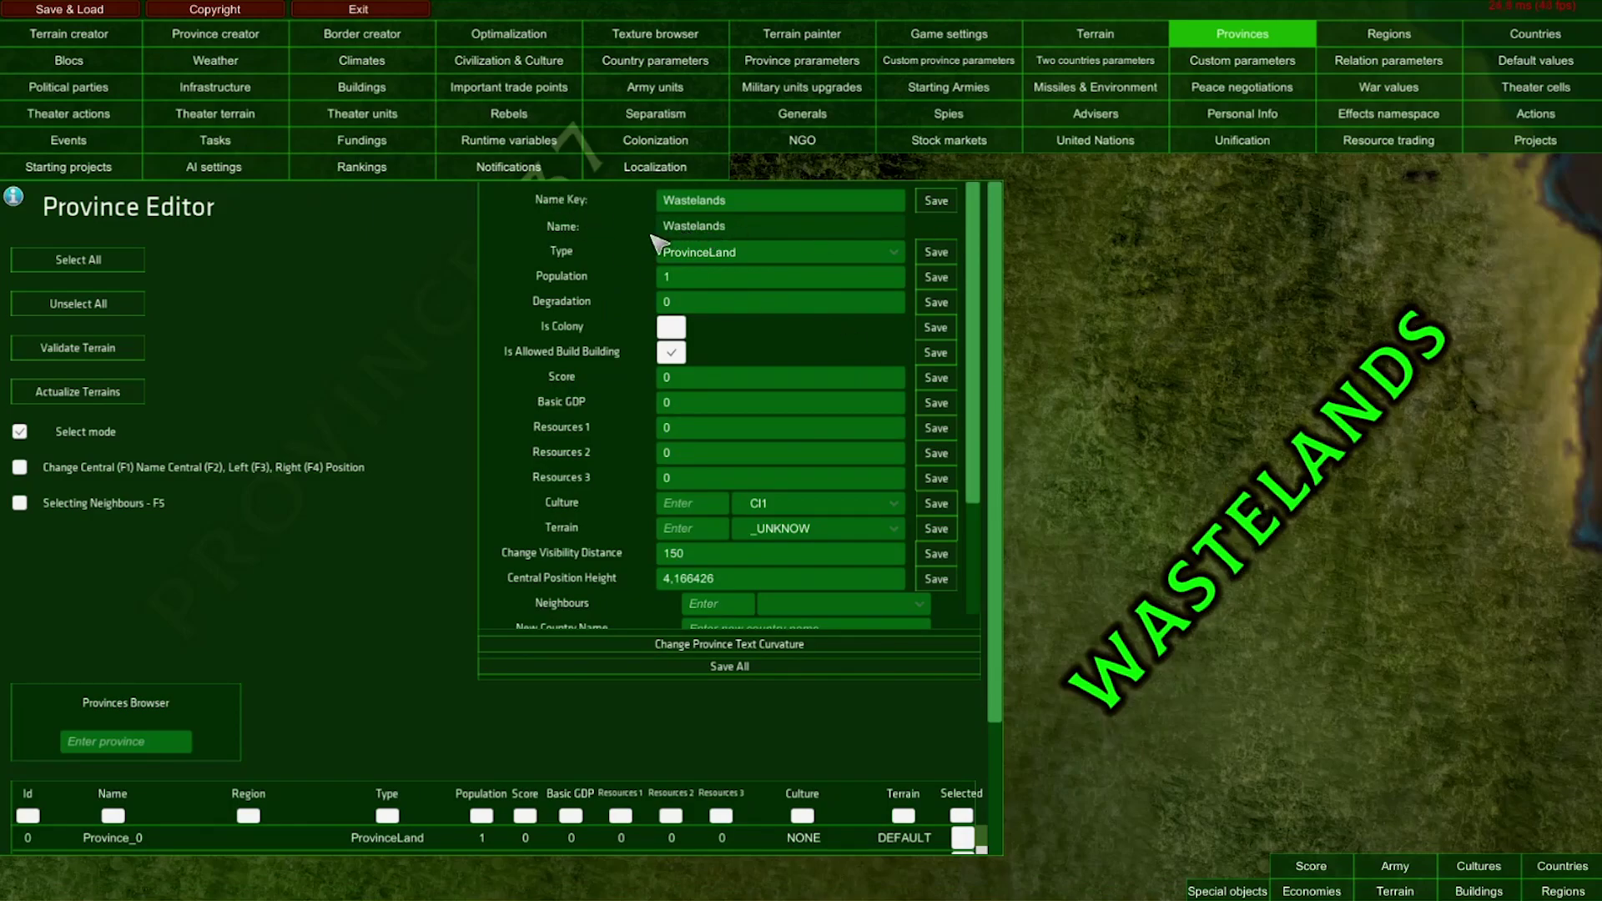
# Review the available province types, select Province_46 in the water and set its type to ProvinceNationalWater
pyautogui.click(761, 258)
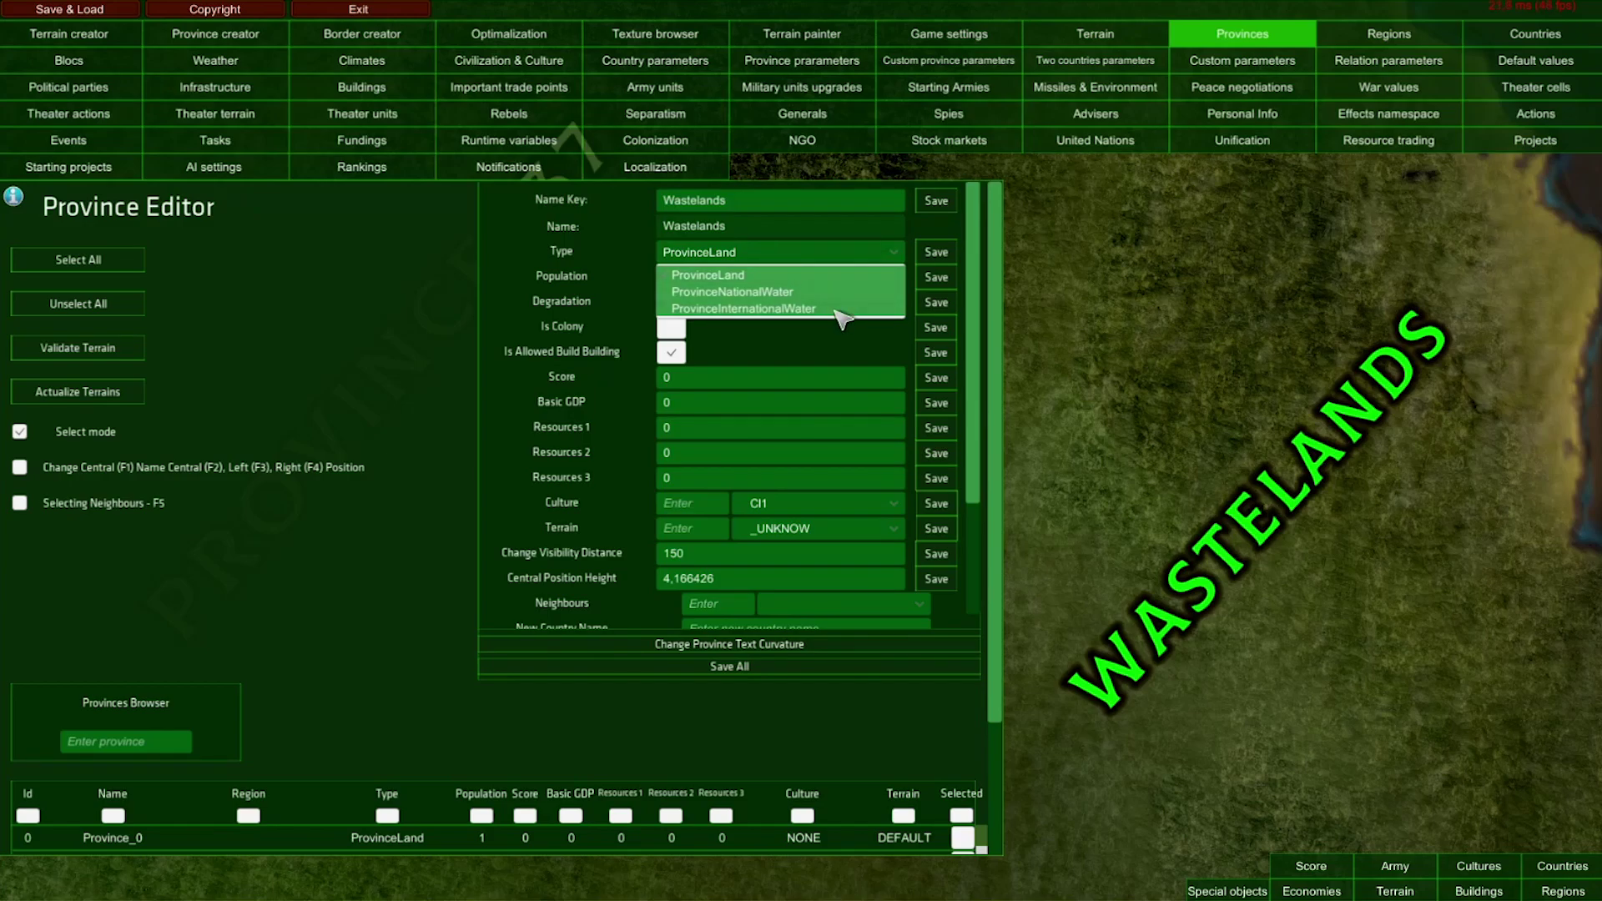
pyautogui.click(833, 258)
pyautogui.moveTo(1428, 297); pyautogui.dragTo(1196, 448)
pyautogui.click(1196, 447)
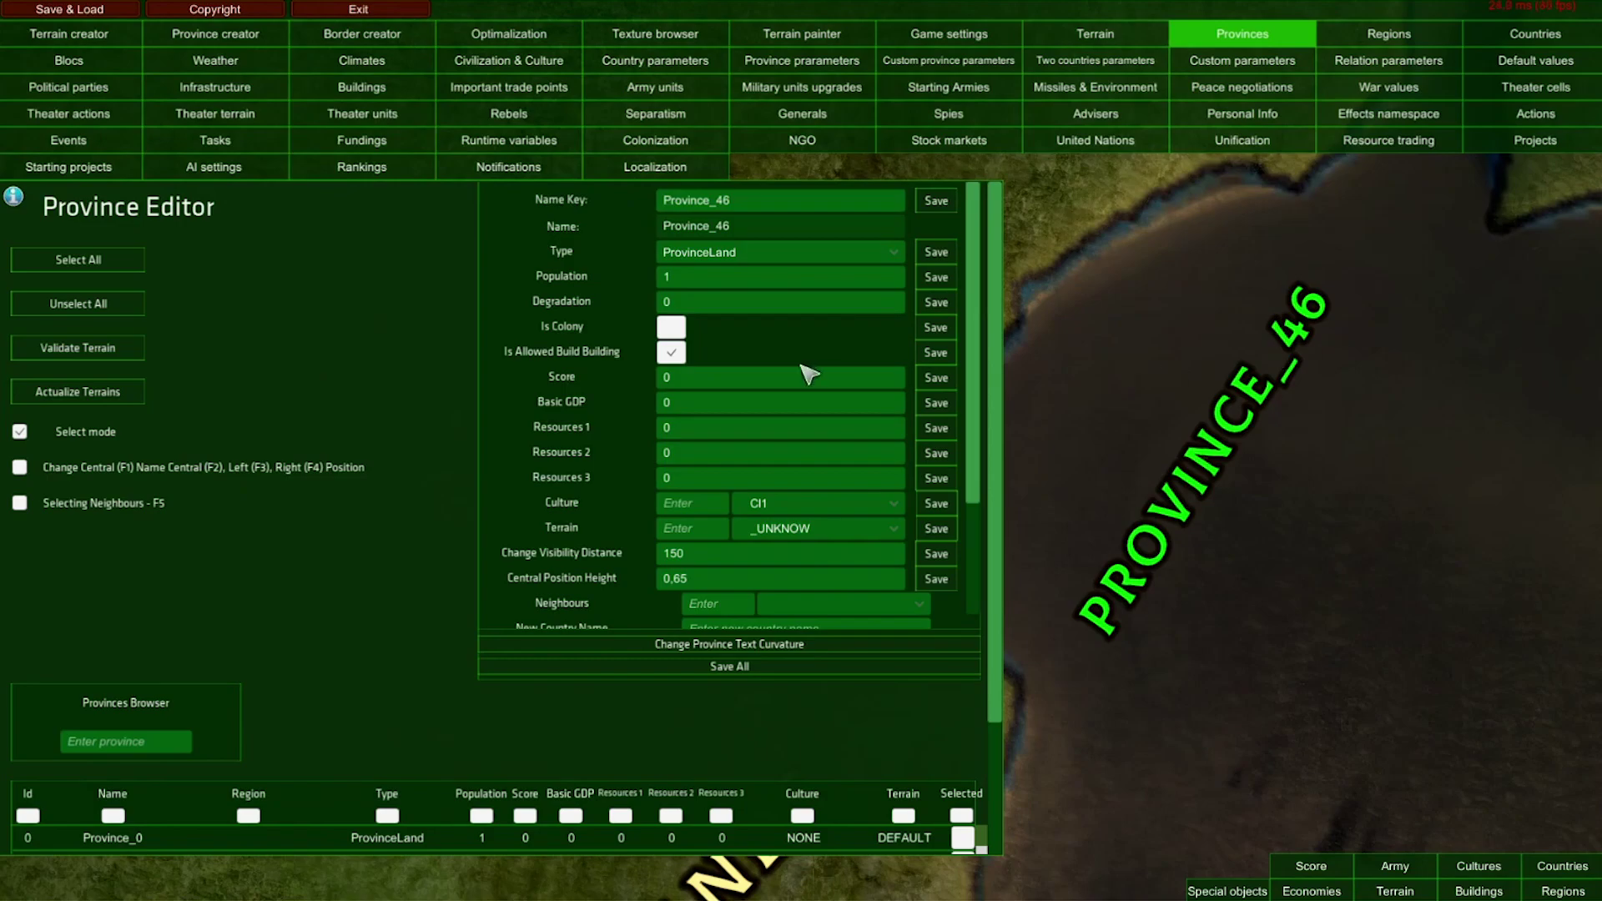
pyautogui.click(756, 263)
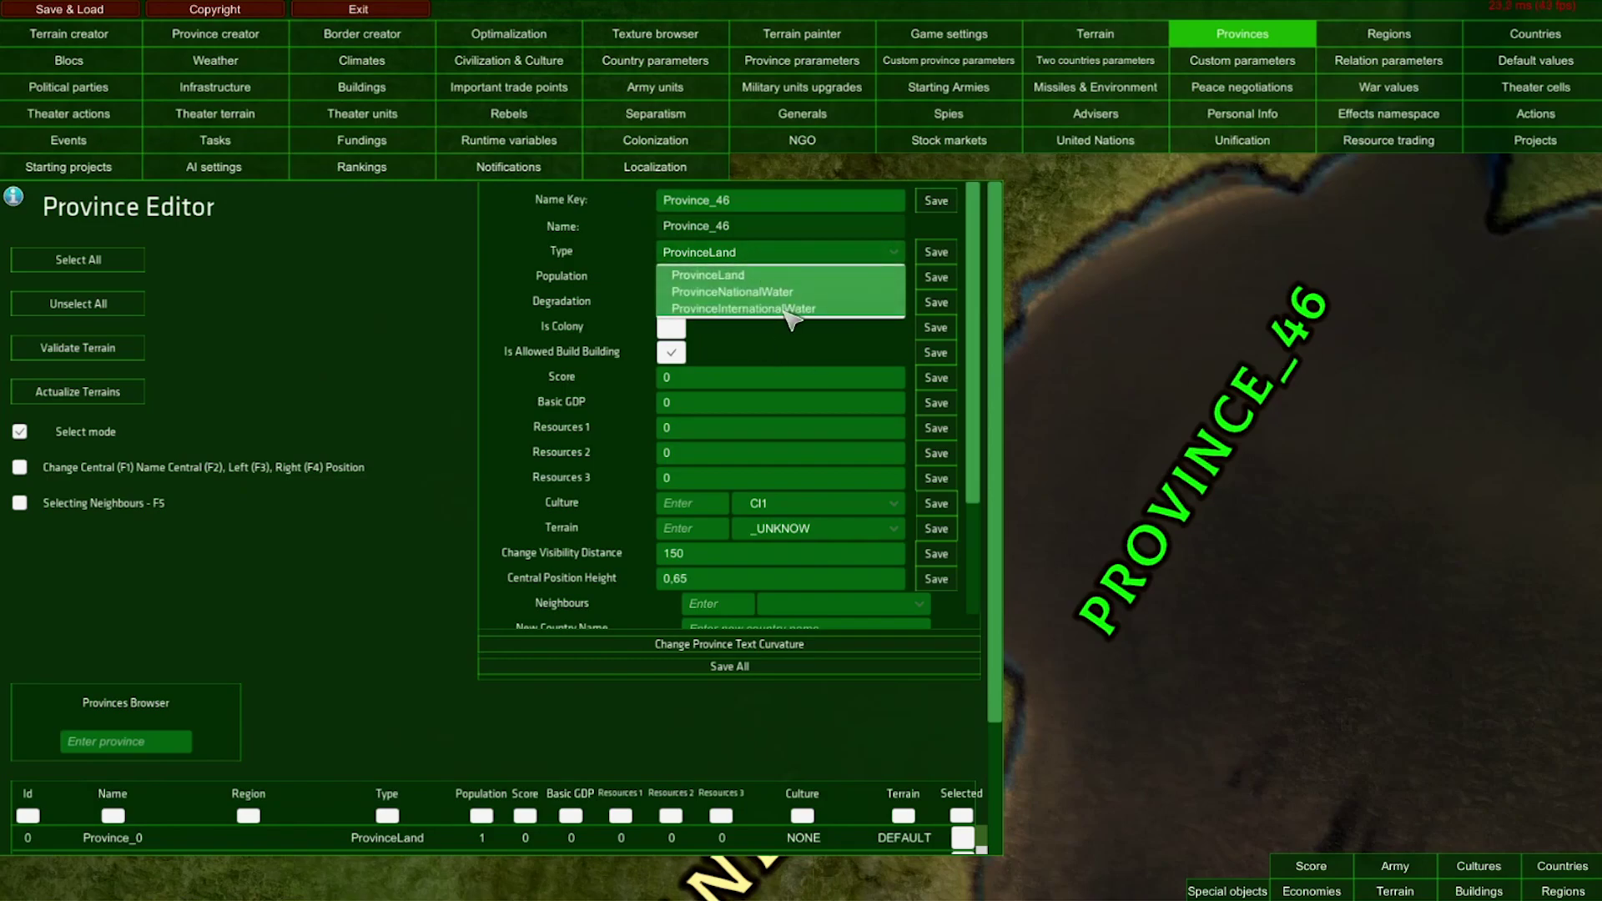
pyautogui.click(782, 294)
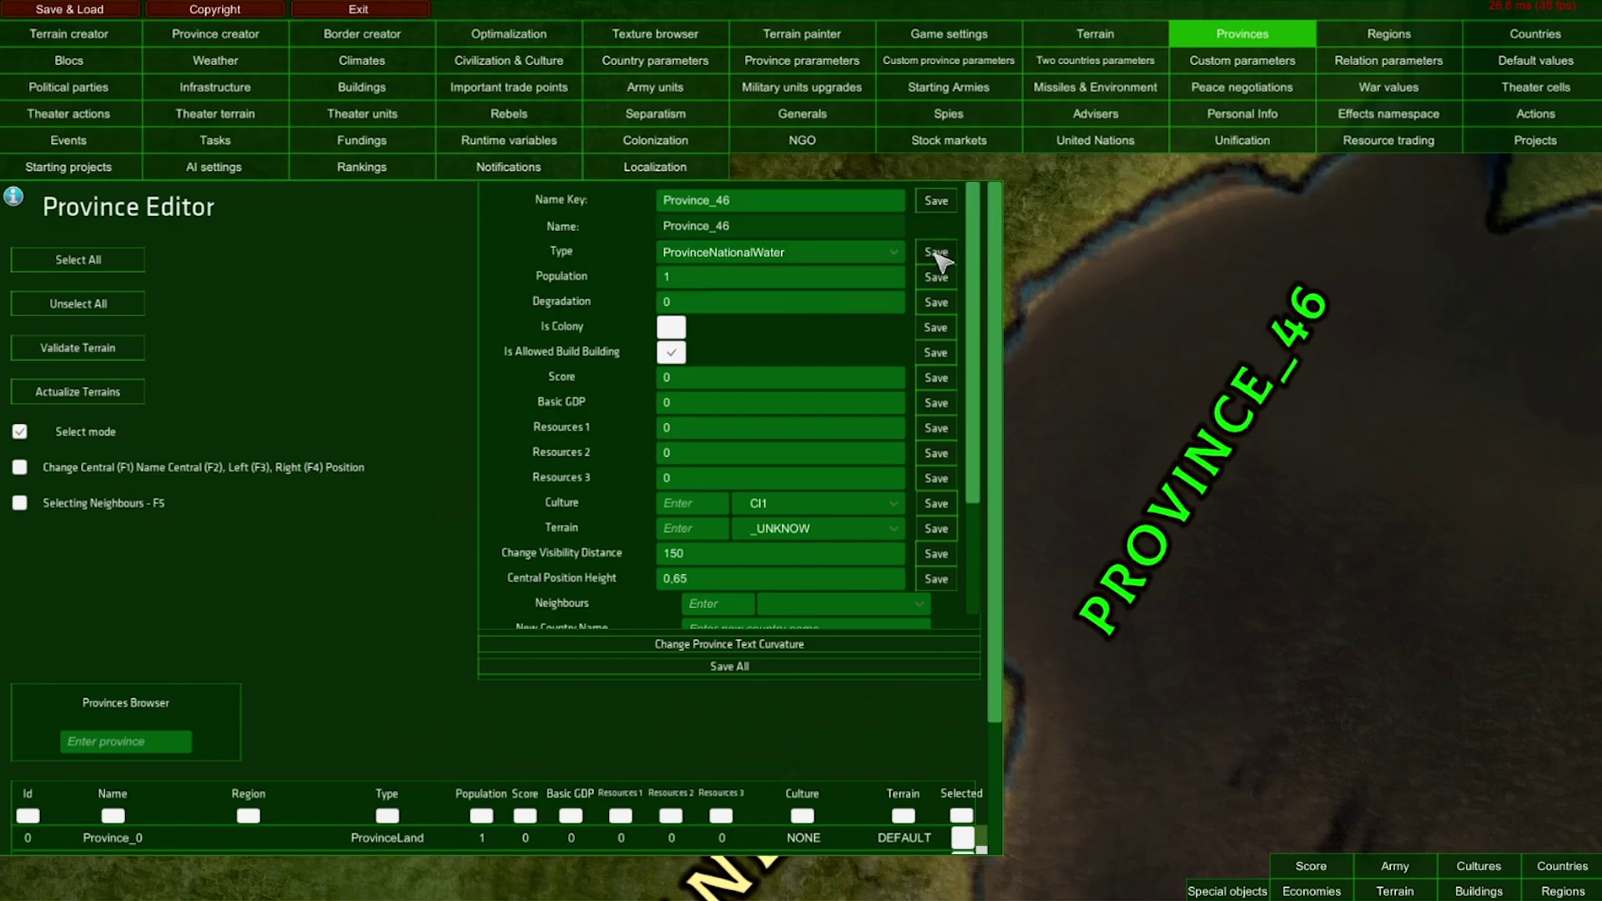
# Select Province_43 and set its type to ProvinceNationalWater
pyautogui.scroll(1, 1362, 471)
pyautogui.click(1259, 709)
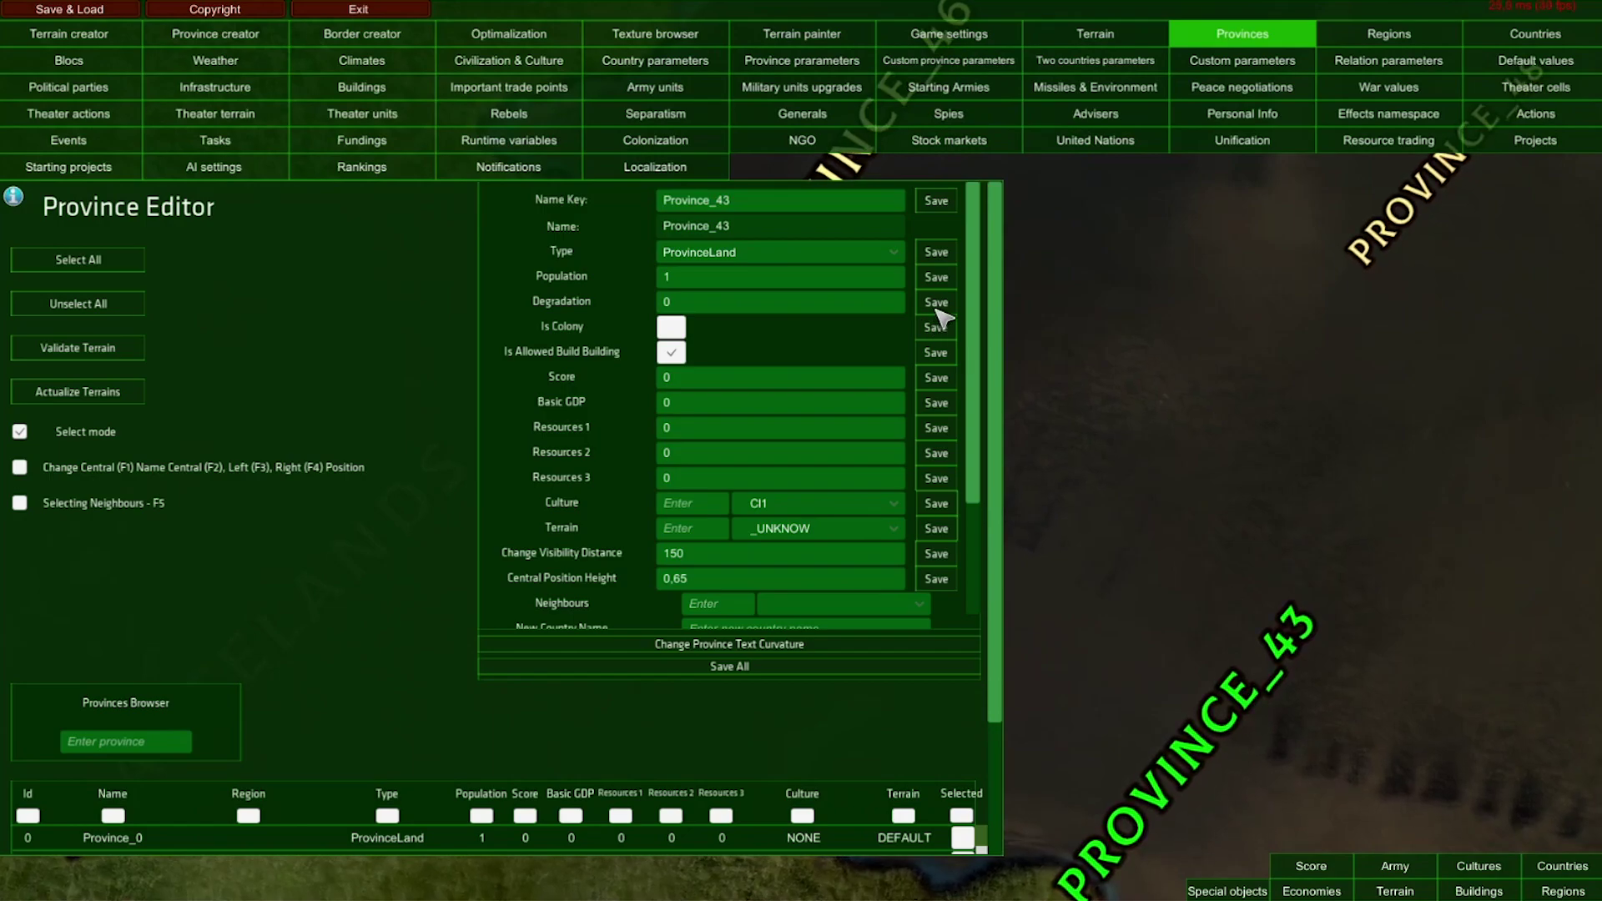
pyautogui.click(864, 255)
pyautogui.click(805, 300)
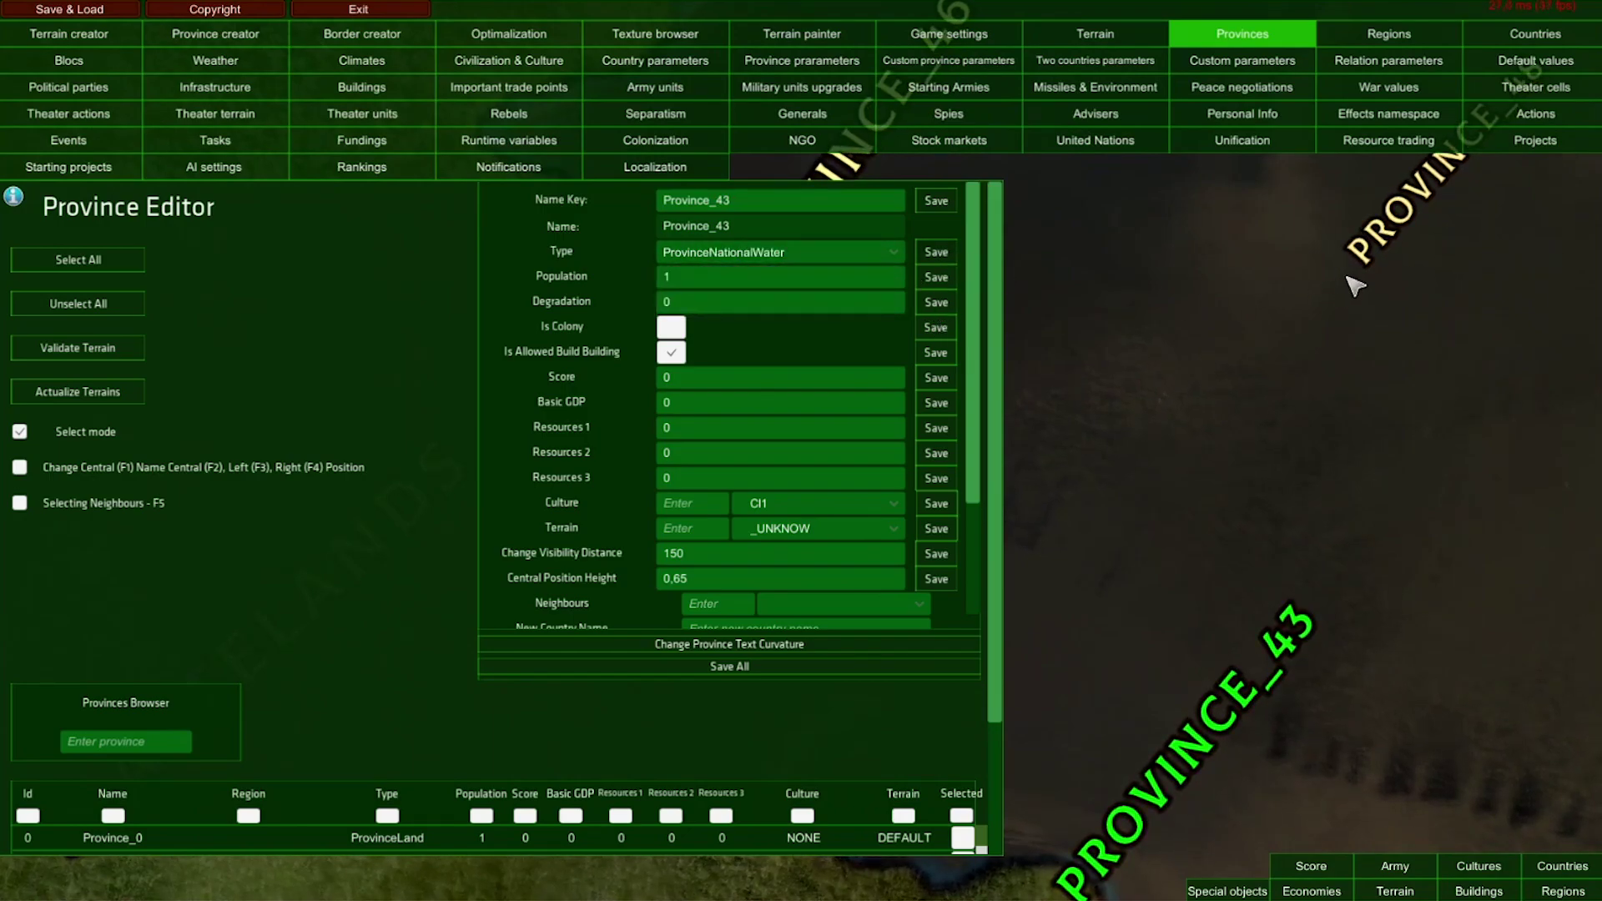
# Select Province_48, set its type to ProvinceNationalWater and save the type
pyautogui.click(1375, 237)
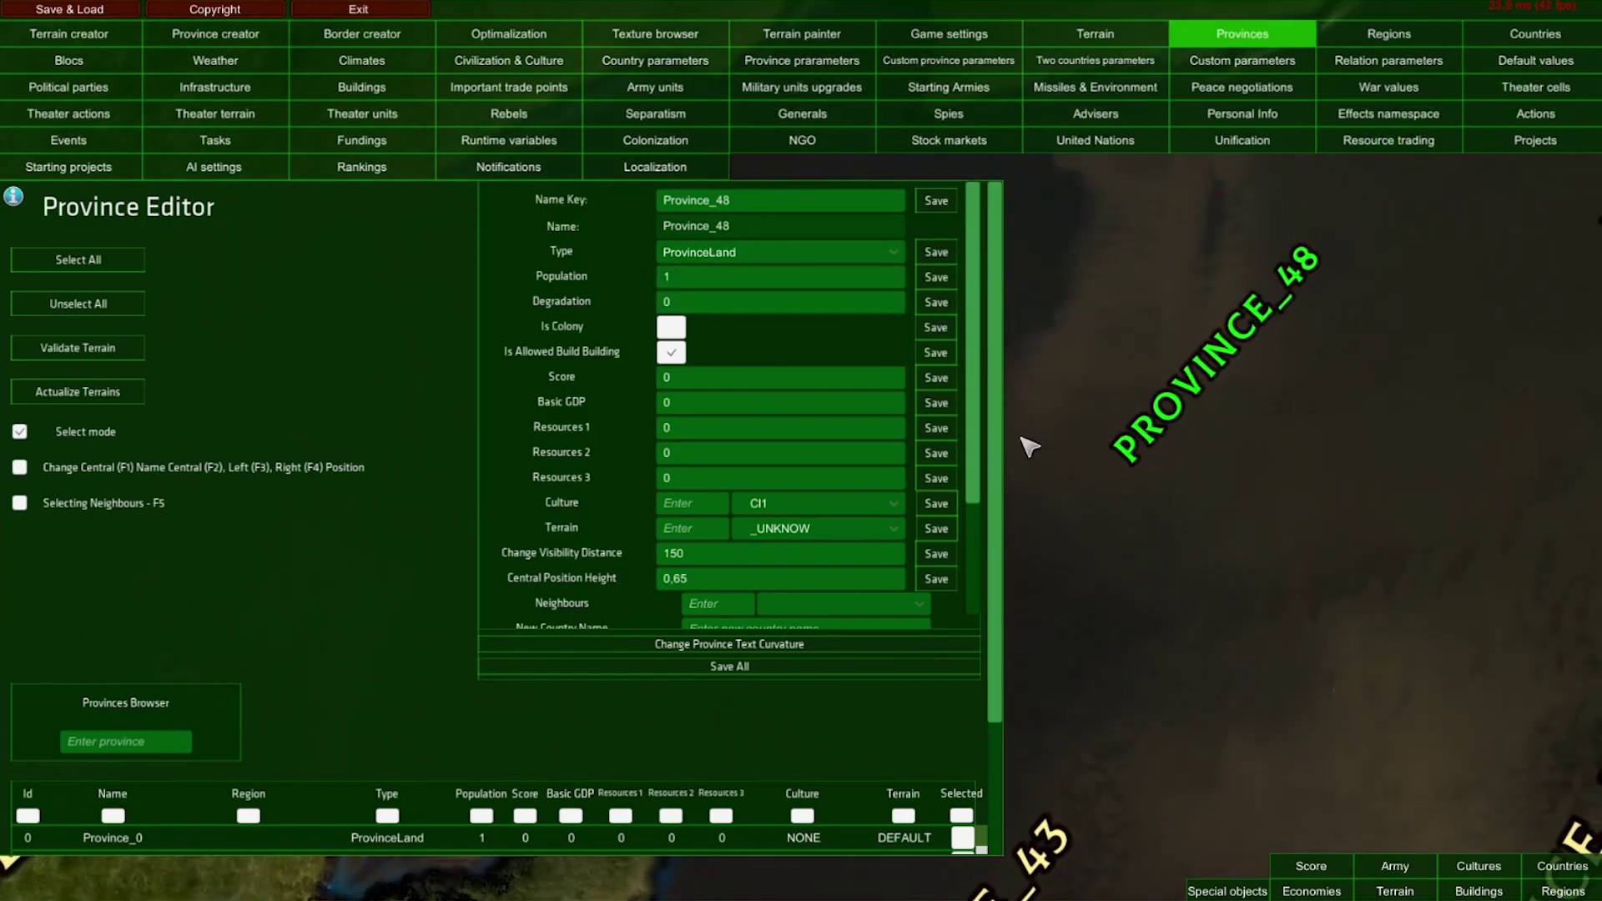
pyautogui.moveTo(1254, 437); pyautogui.dragTo(1517, 529)
pyautogui.moveTo(1166, 433); pyautogui.dragTo(1411, 496)
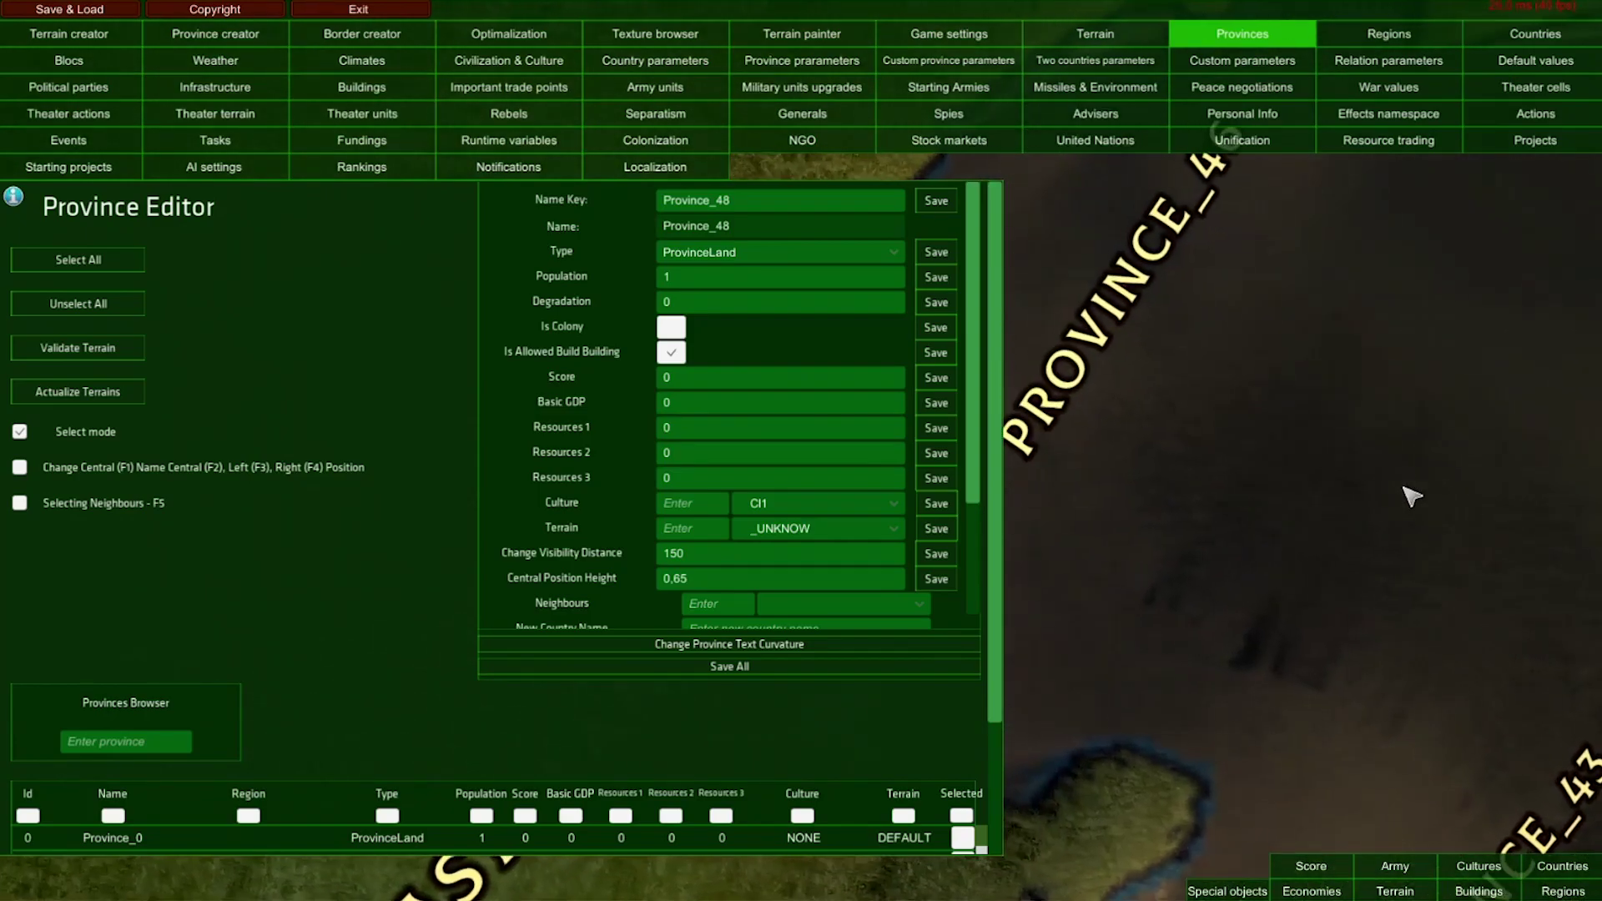
pyautogui.click(808, 254)
pyautogui.click(823, 297)
pyautogui.click(943, 260)
# Select the Wastelands province, set its population to 10 and go over its degradation and colony settings
pyautogui.moveTo(1275, 601); pyautogui.dragTo(1508, 457)
pyautogui.click(1216, 601)
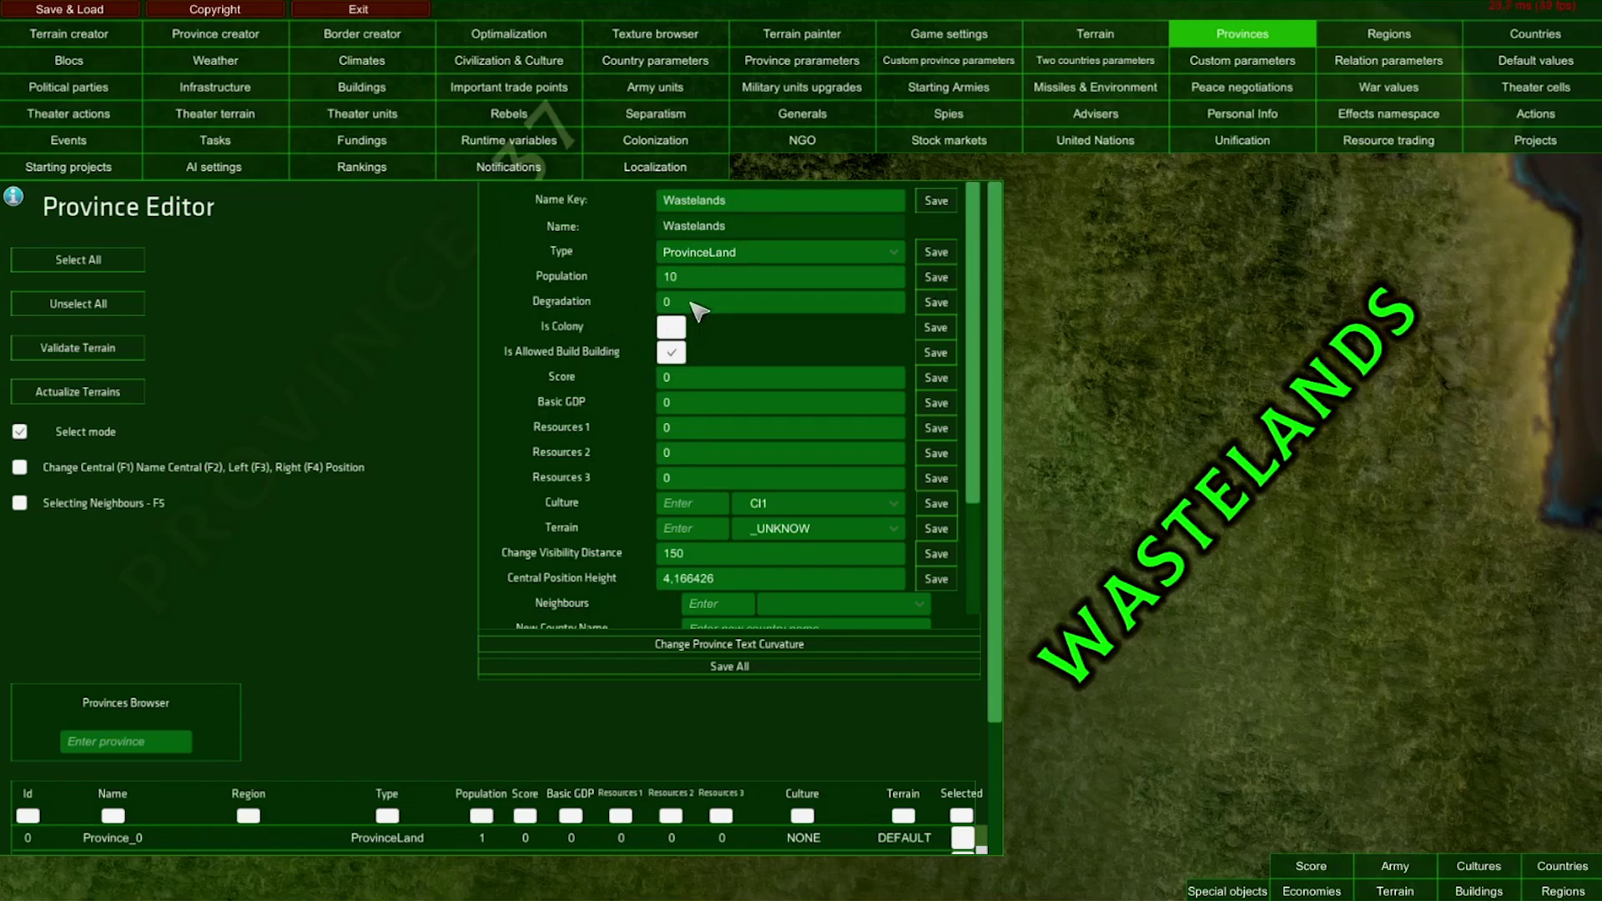
pyautogui.click(691, 303)
pyautogui.click(672, 327)
# Enter a score of 5 and a basic GDP of 15 for the Wastelands province
pyautogui.scroll(-3, 601, 450)
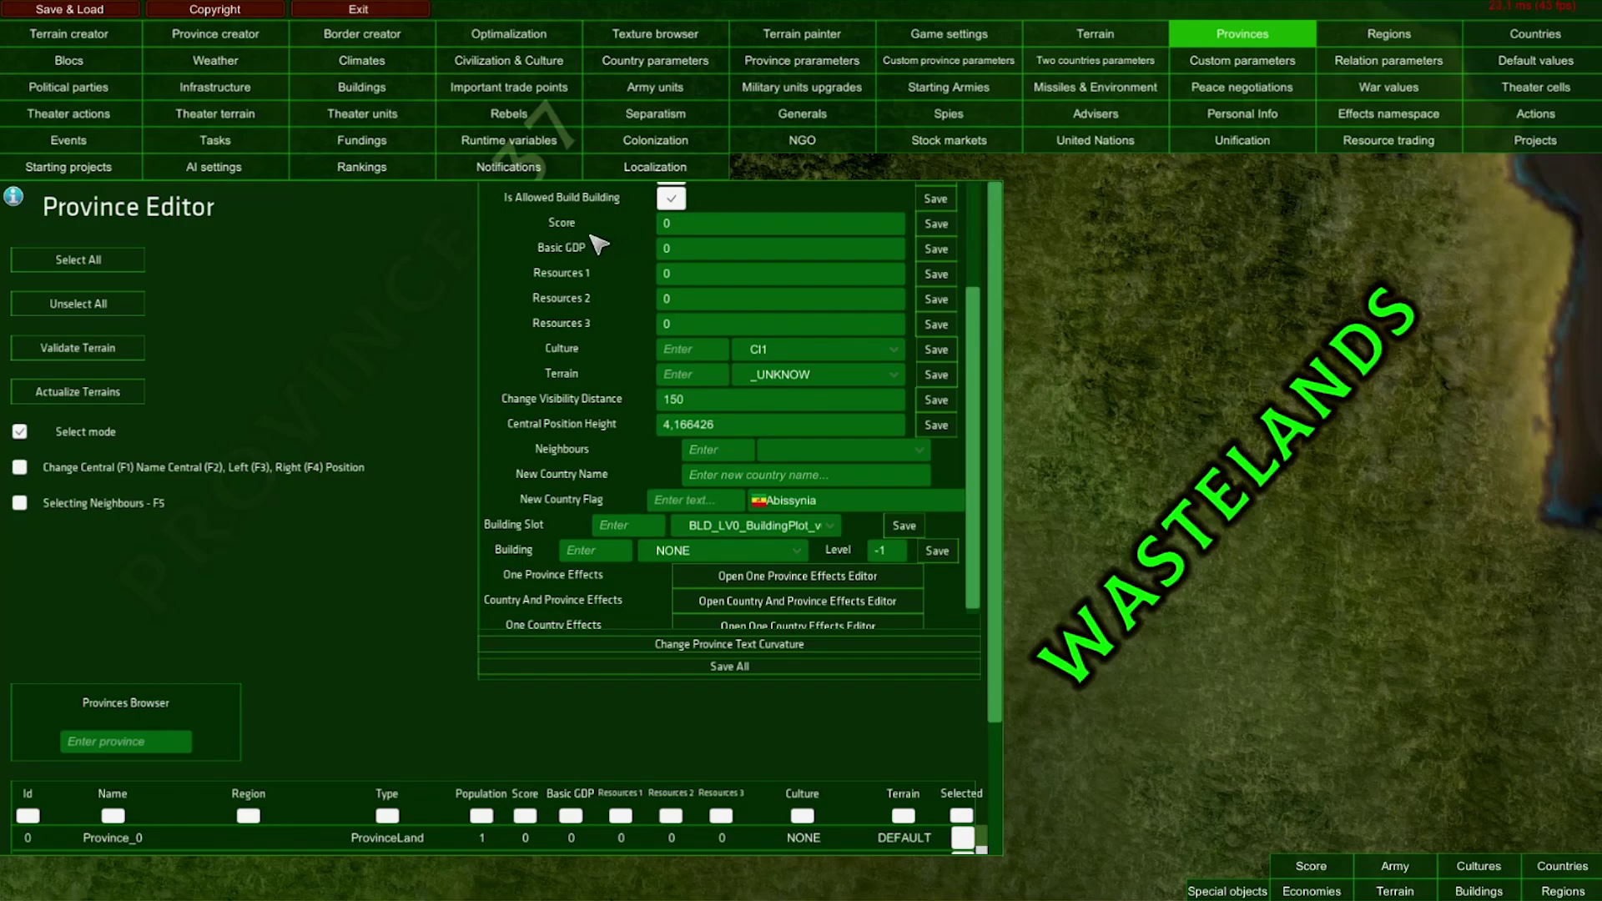
pyautogui.click(677, 225)
pyautogui.click(674, 228)
pyautogui.click(680, 249)
# Set Resources 1 to 10, Resources 2 to 5 and Resources 3 to 1 for the Wastelands province
pyautogui.click(680, 278)
pyautogui.click(689, 301)
pyautogui.click(695, 329)
pyautogui.press('Up')
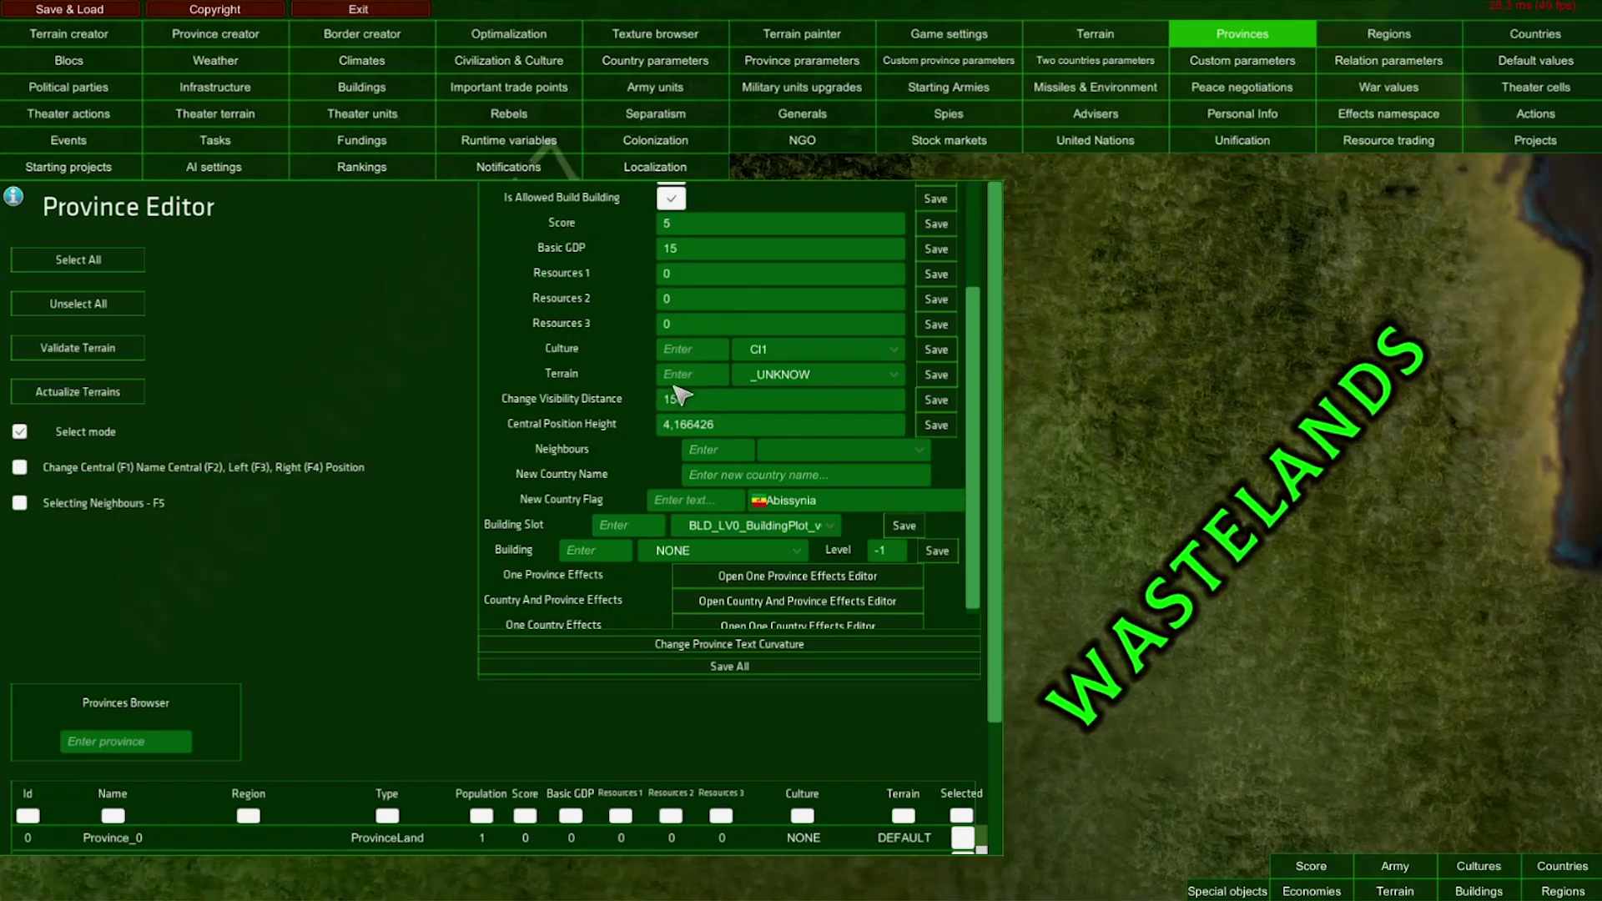
pyautogui.click(699, 299)
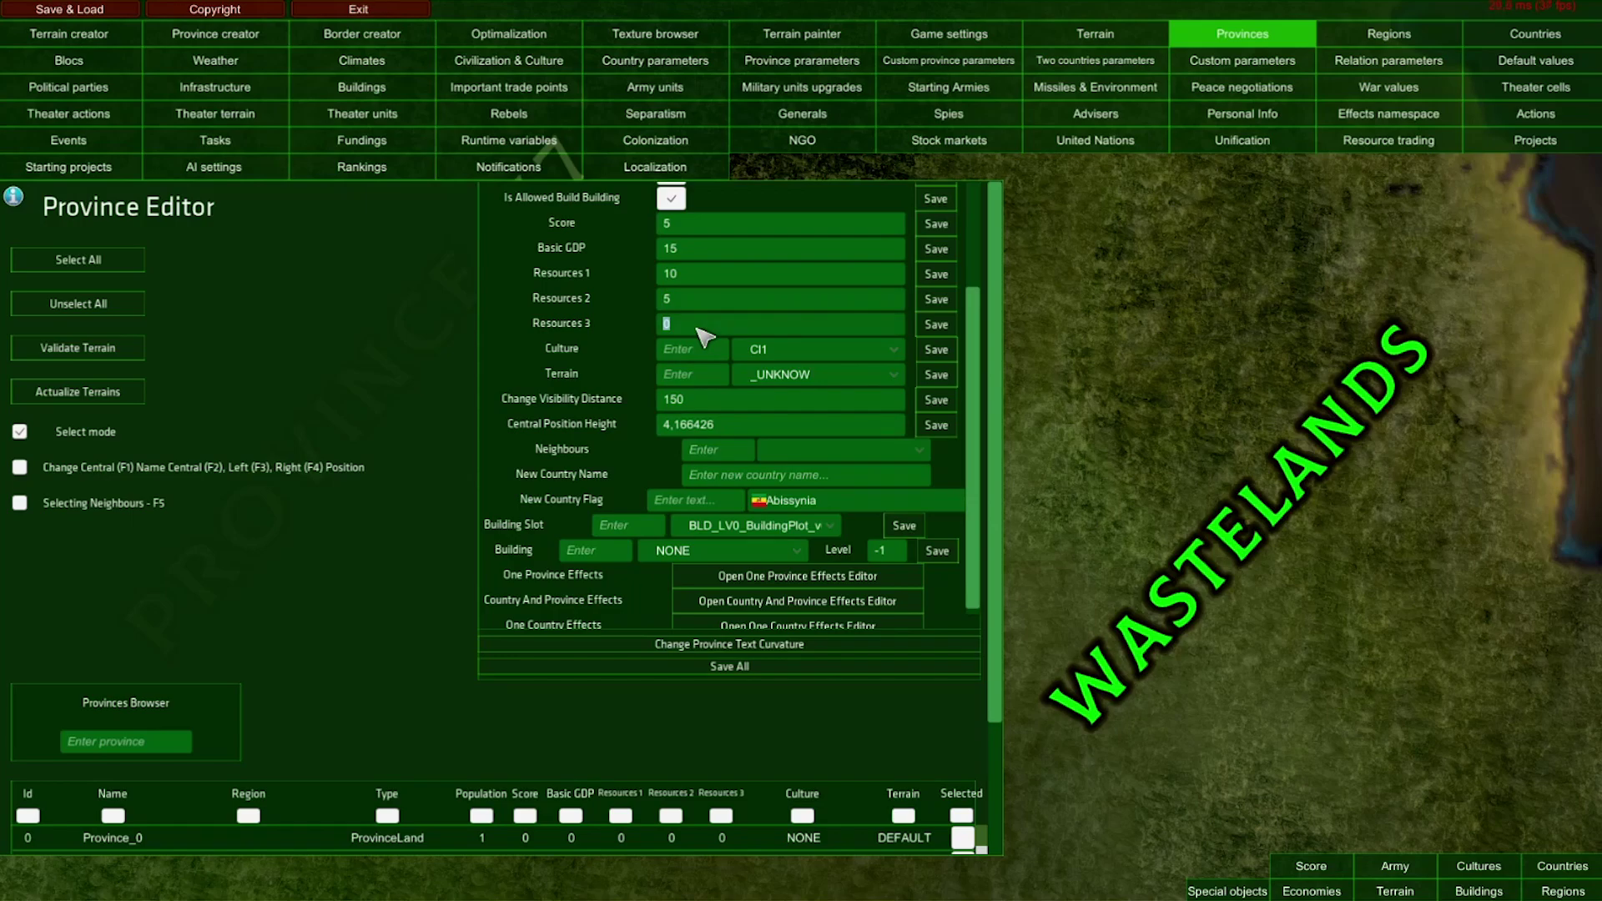
pyautogui.write('1')
# Look through the culture options and set the Wastelands province's terrain to Grassland
pyautogui.click(776, 351)
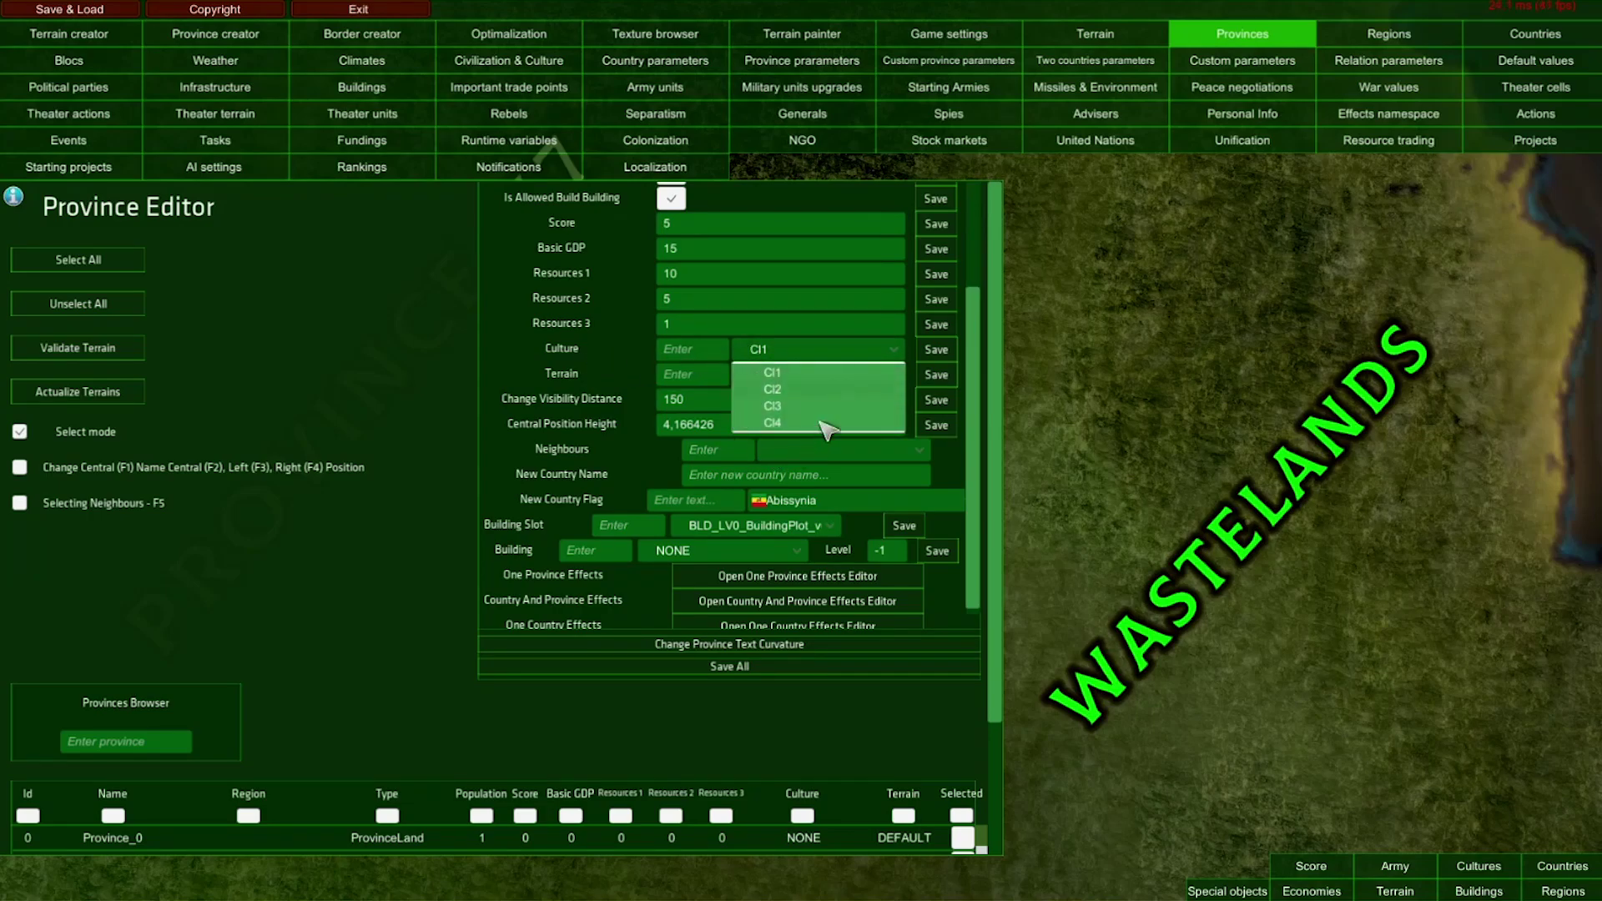
pyautogui.click(797, 351)
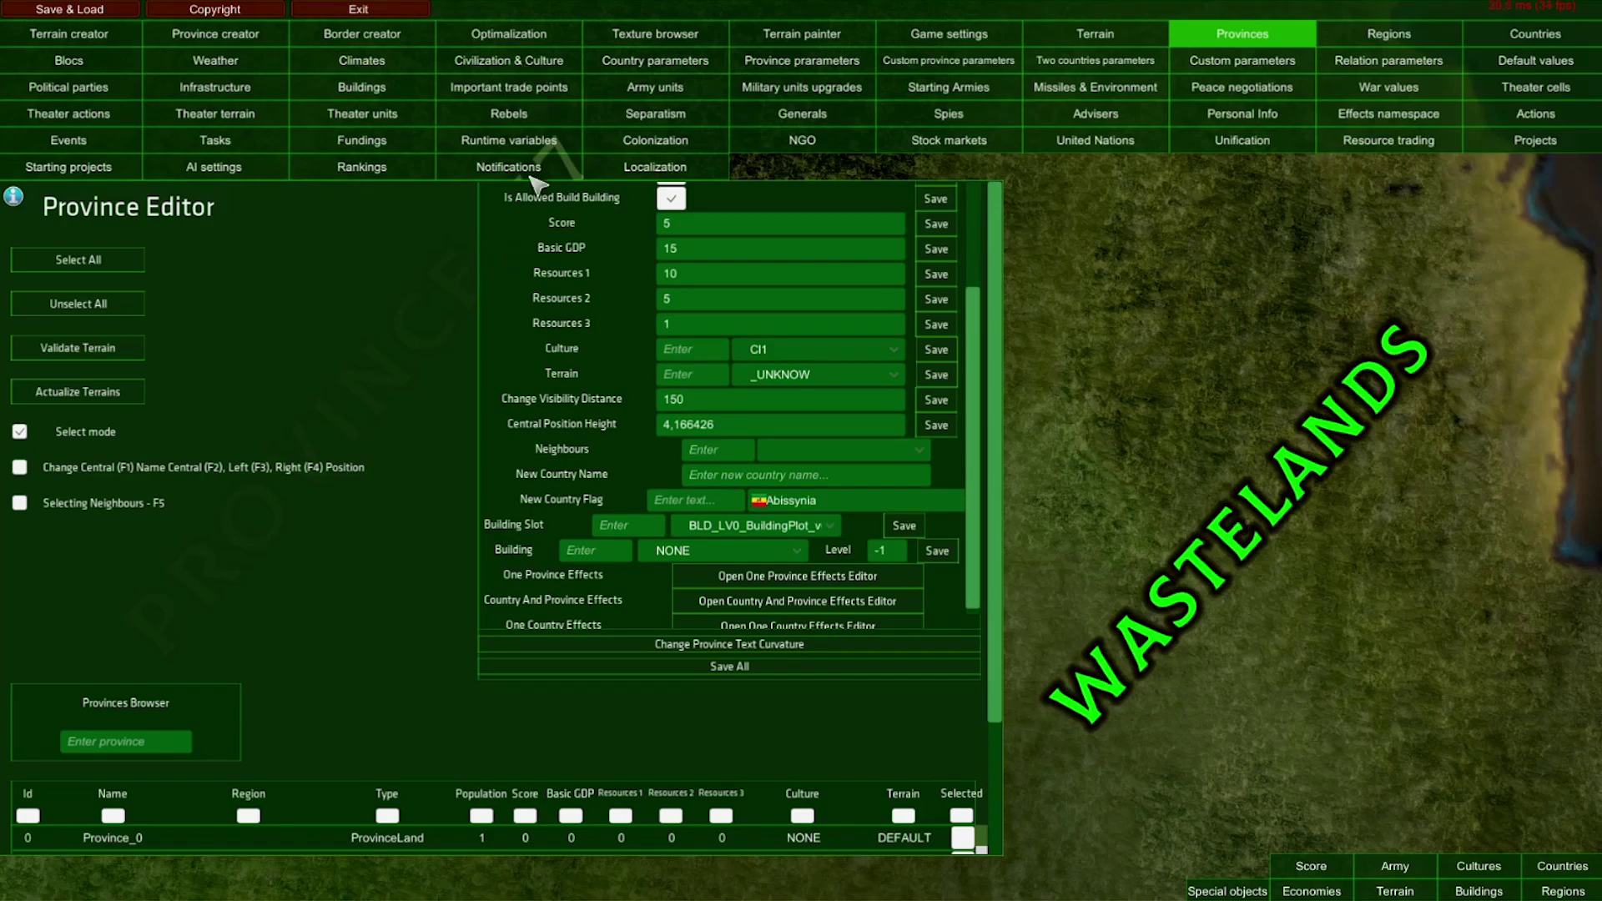
pyautogui.click(828, 355)
pyautogui.click(772, 372)
pyautogui.click(774, 377)
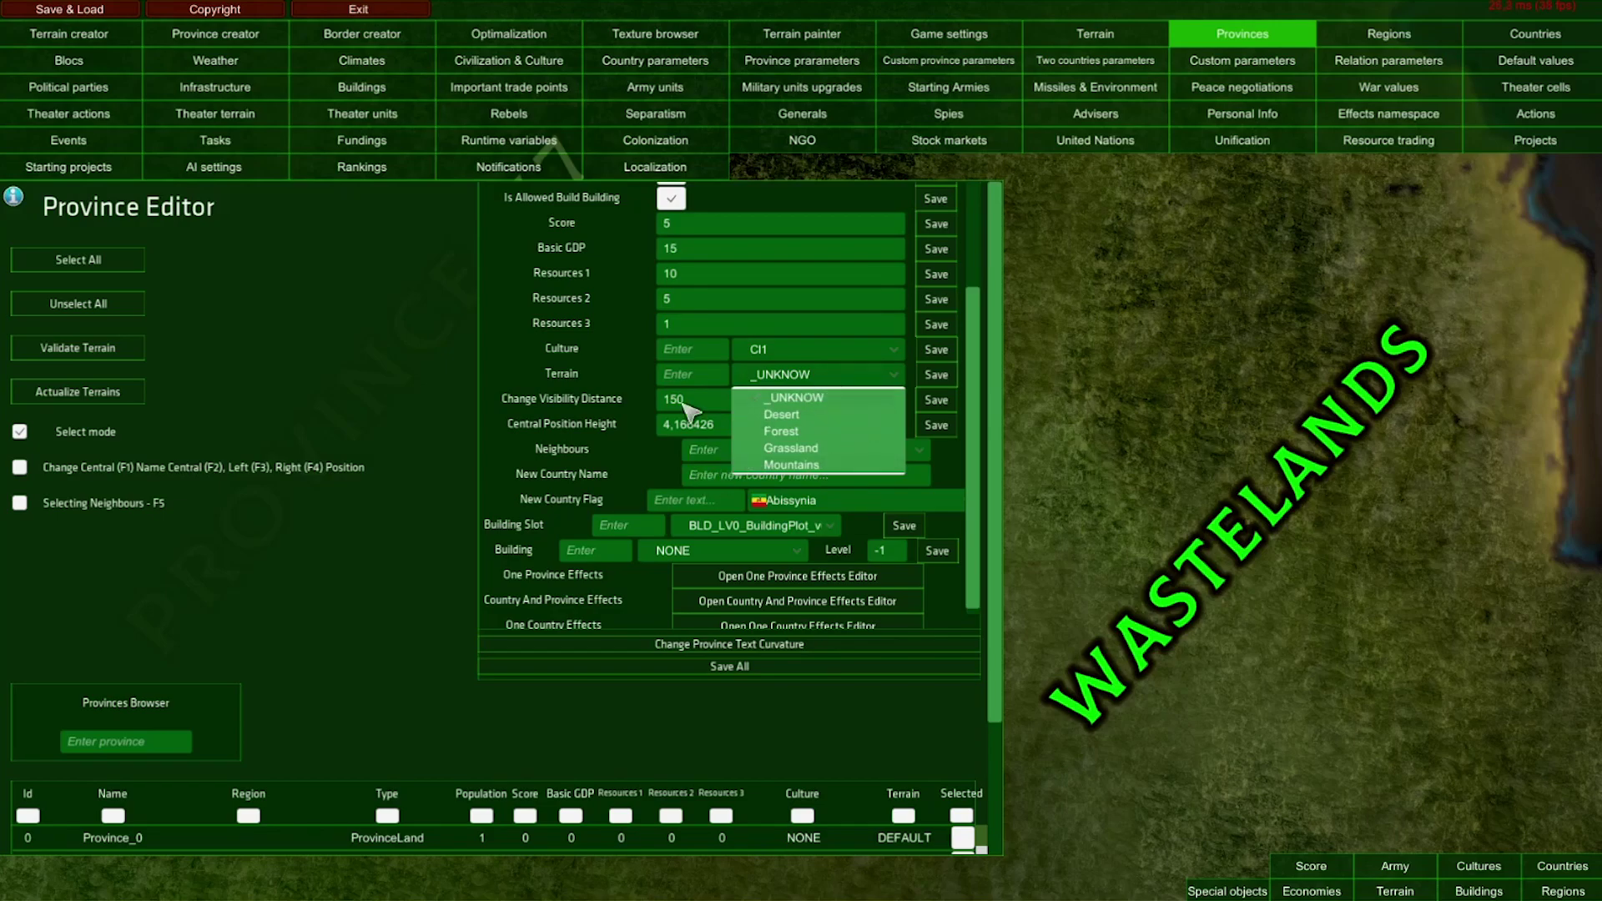
pyautogui.click(789, 449)
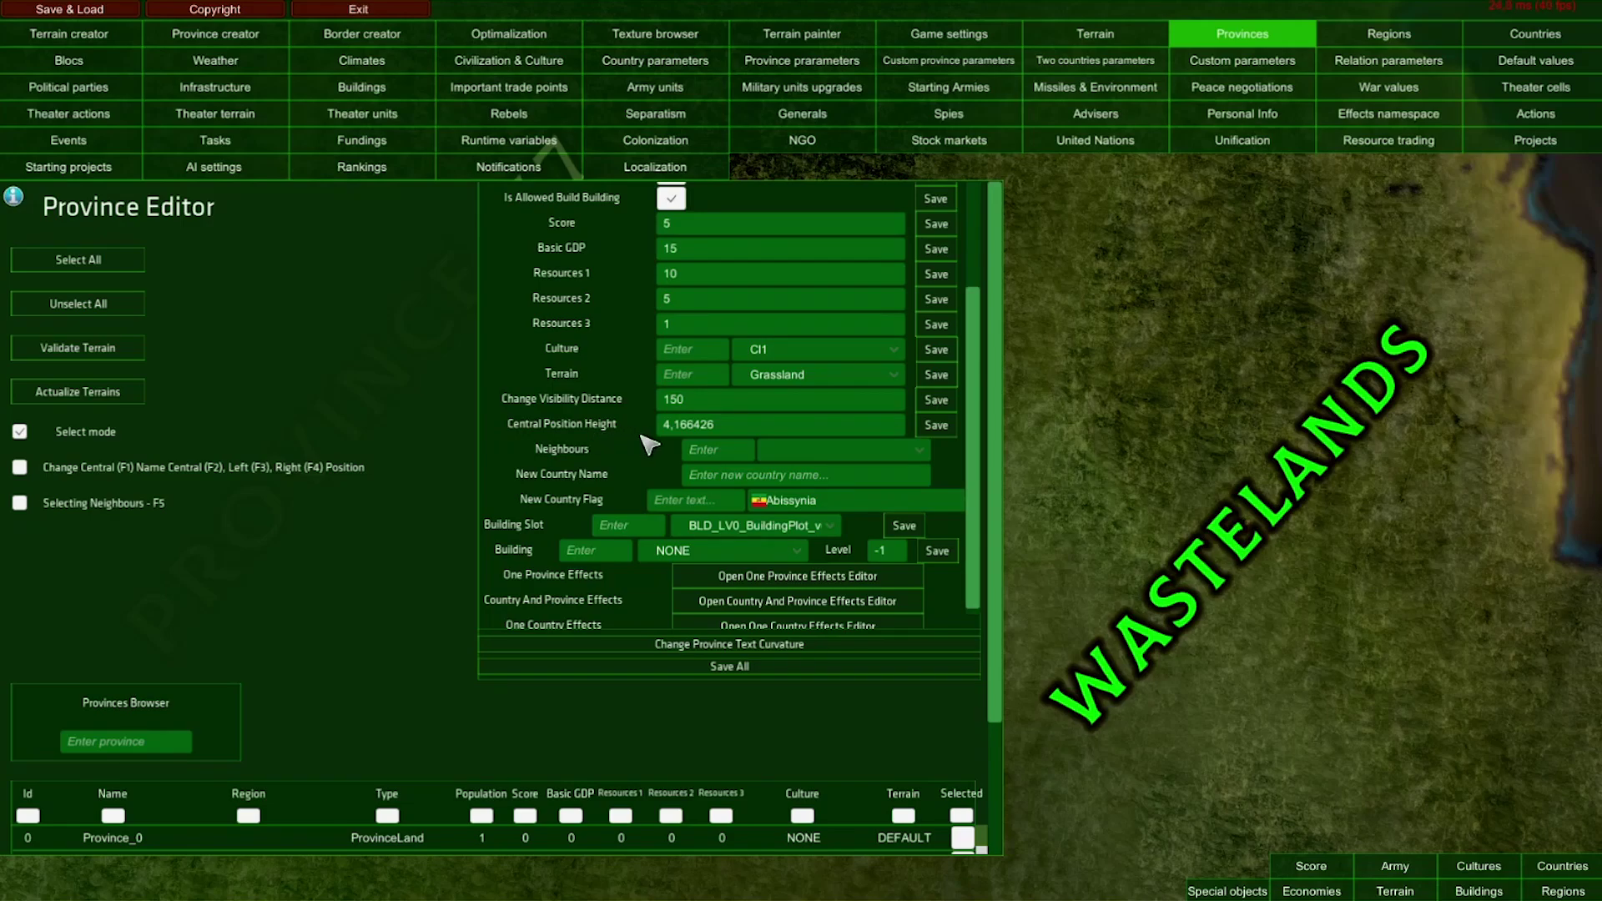
# Check the list of neighbours of the Wastelands province
pyautogui.scroll(-1, 618, 350)
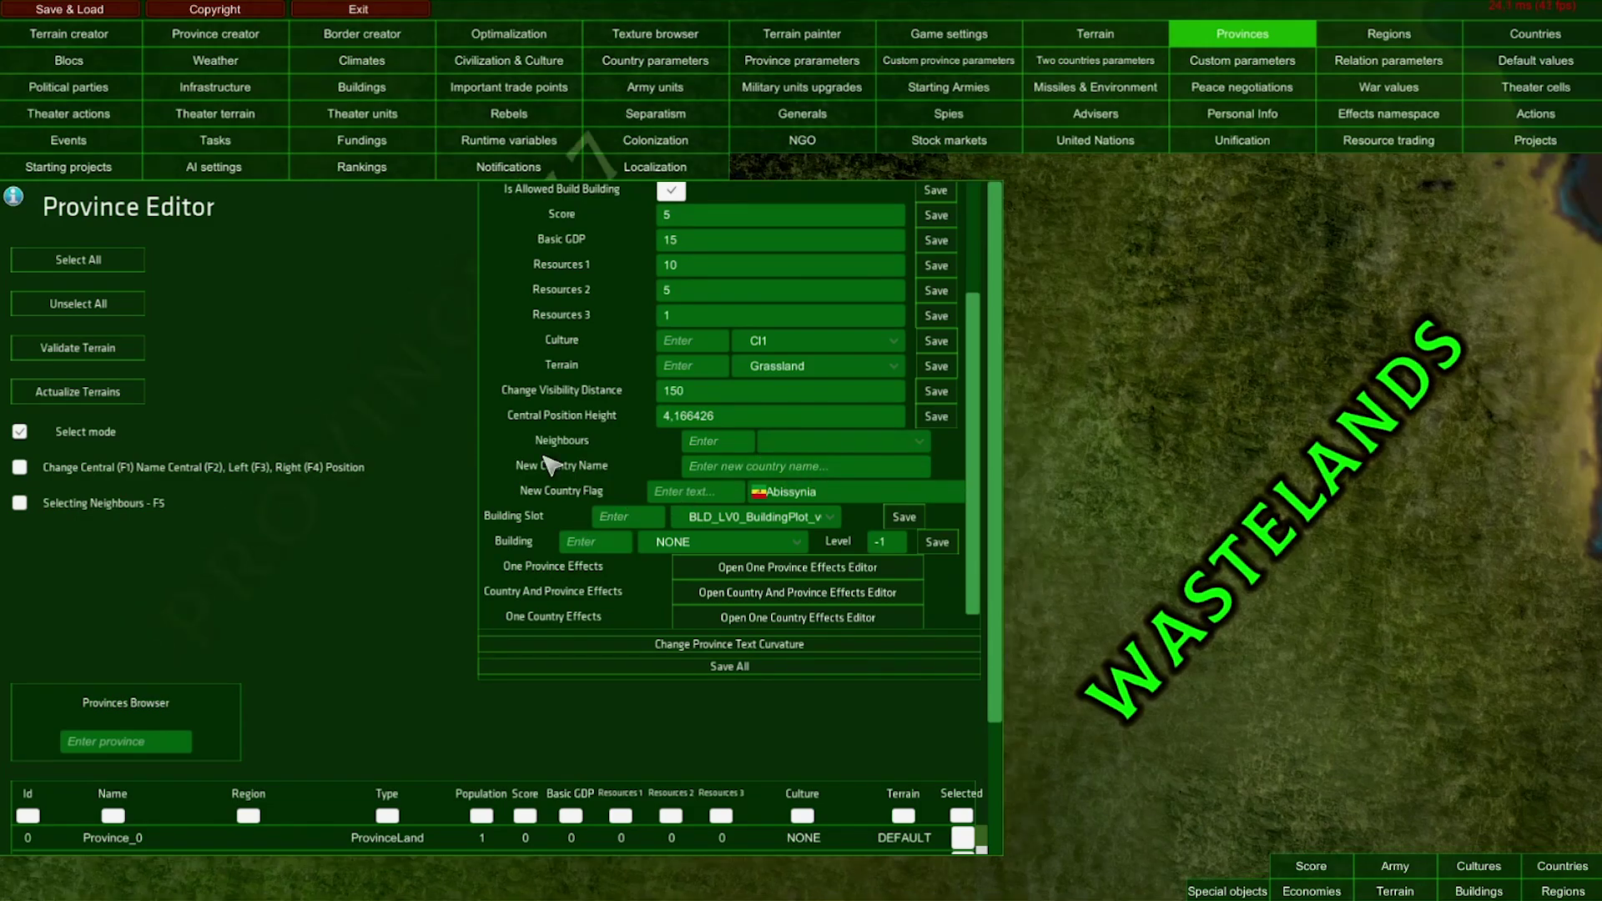
pyautogui.click(842, 451)
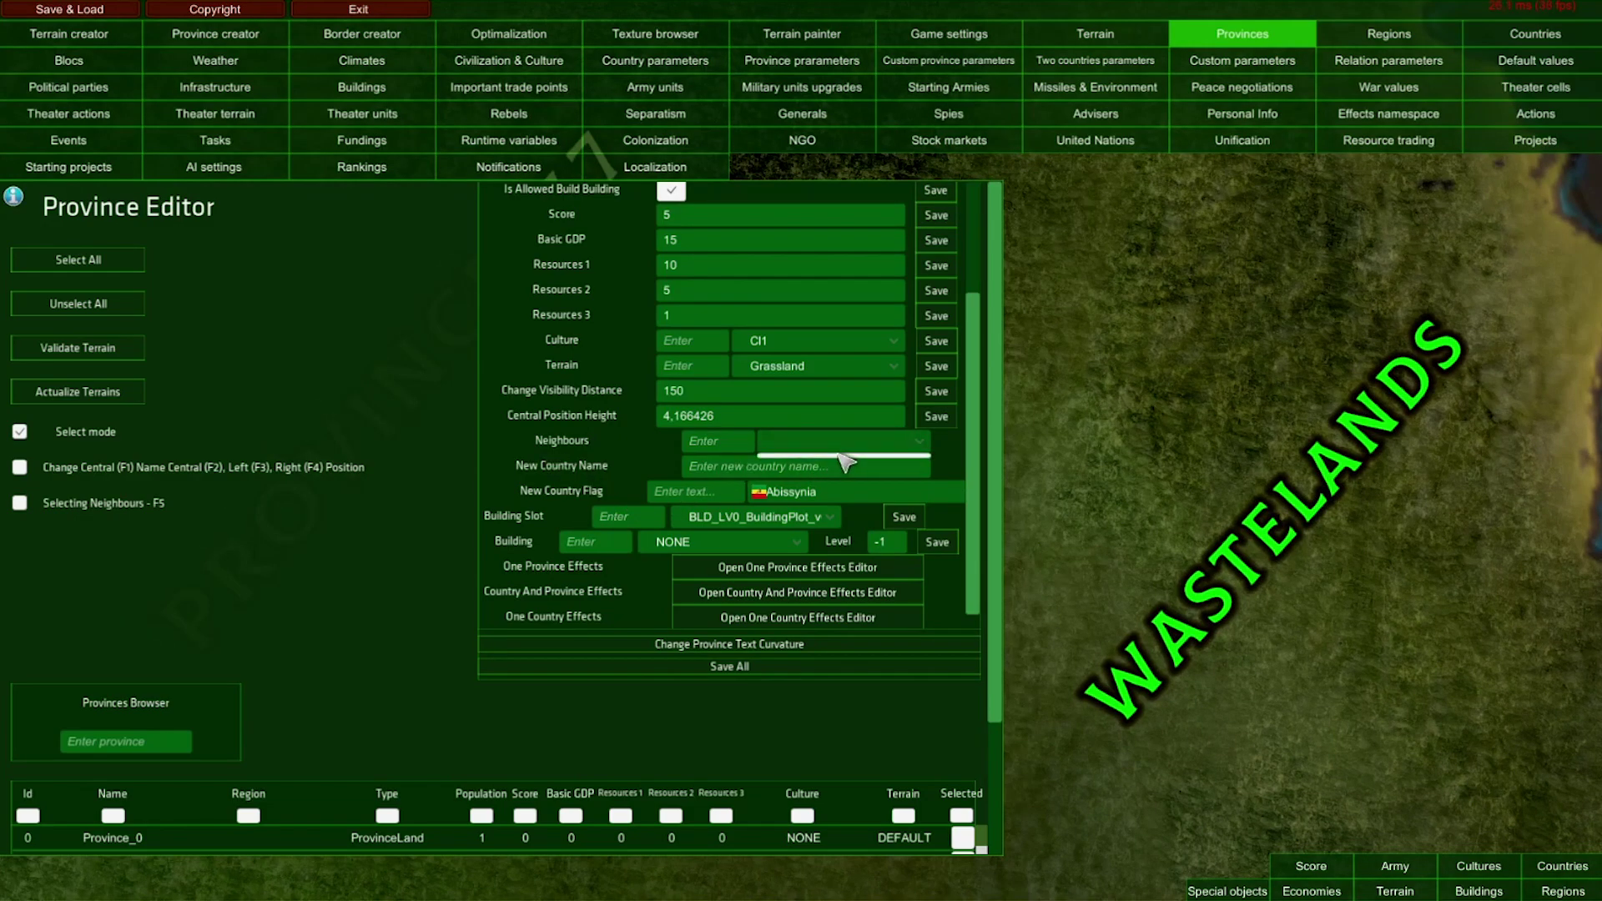
pyautogui.click(839, 455)
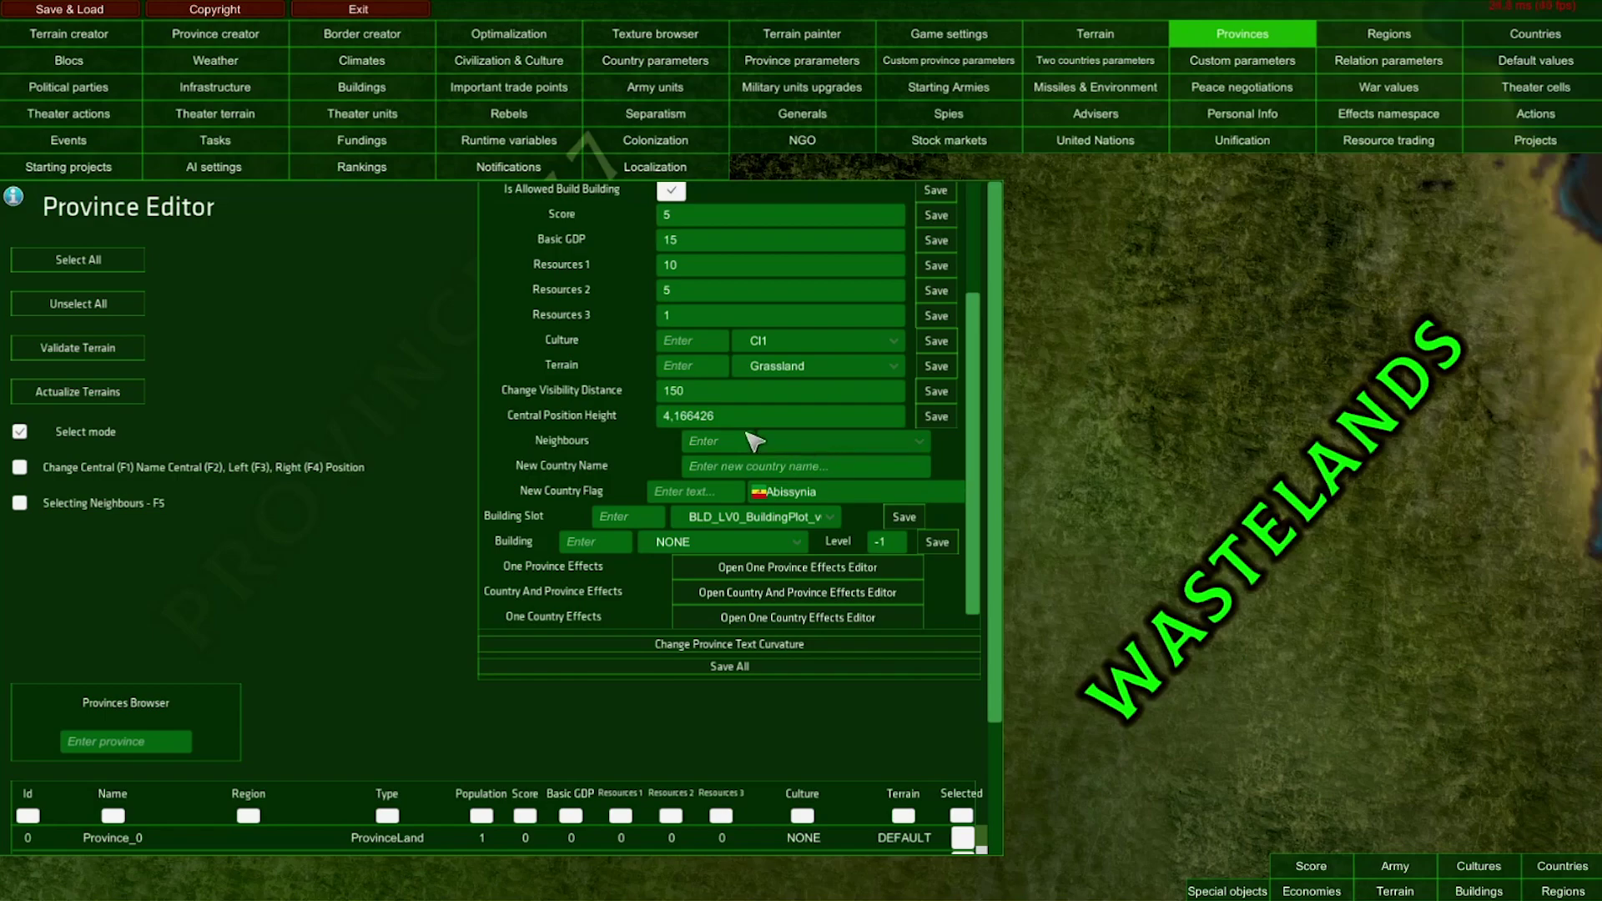
# Load PROVINCES.png from the Mods/MOD folder in the Province creator, cache its colors, set the province neighbours and return to the Province Editor
pyautogui.click(205, 37)
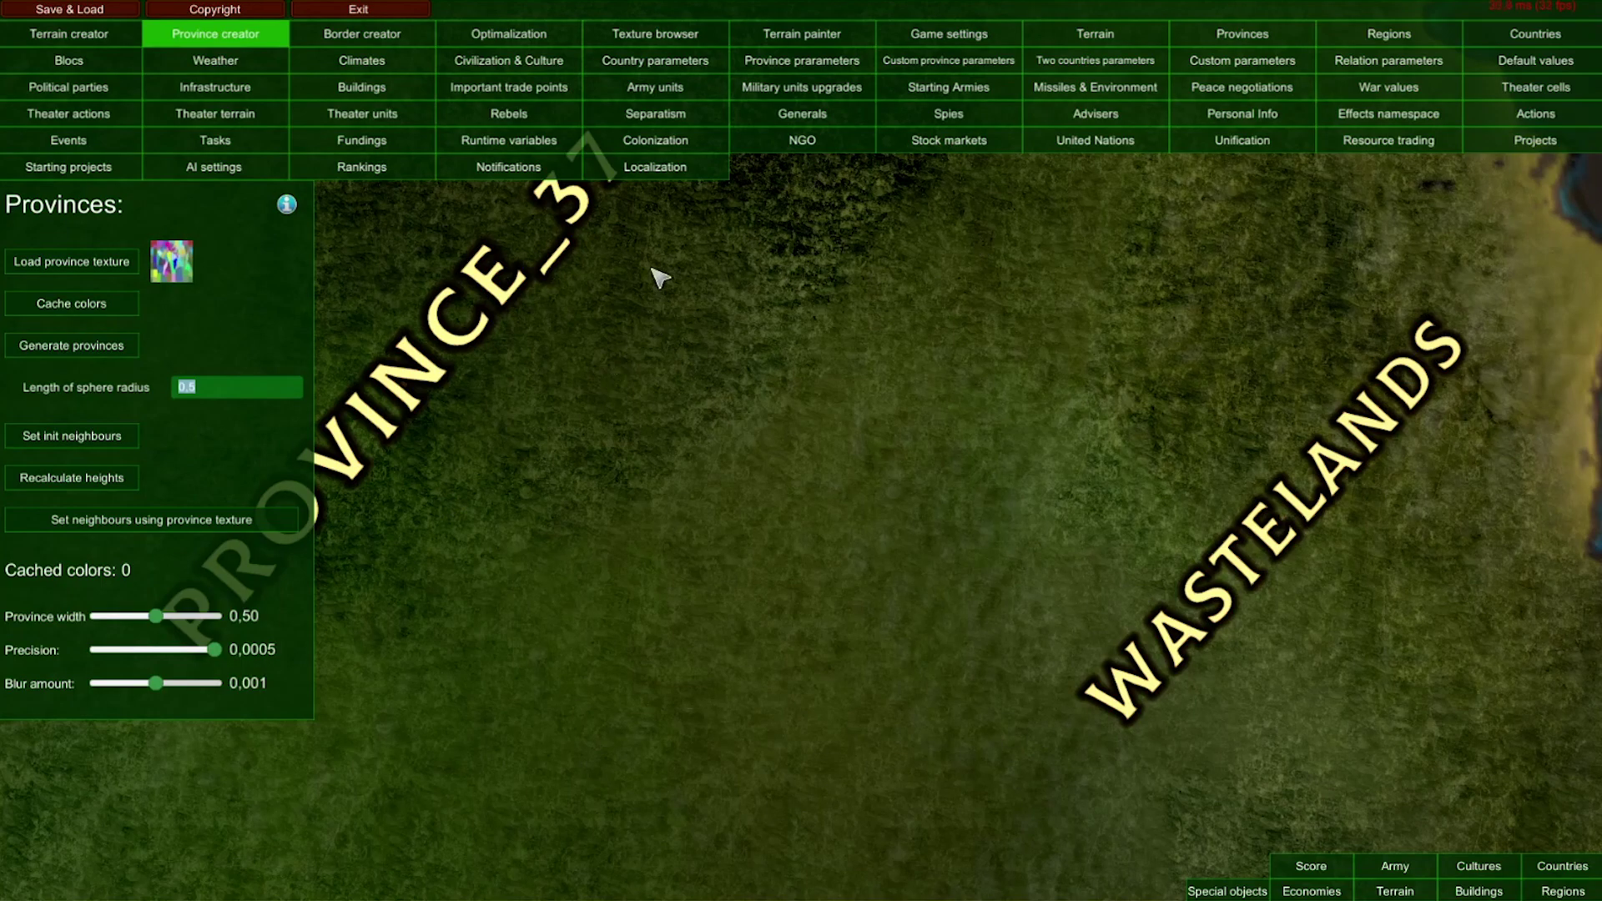
pyautogui.click(38, 263)
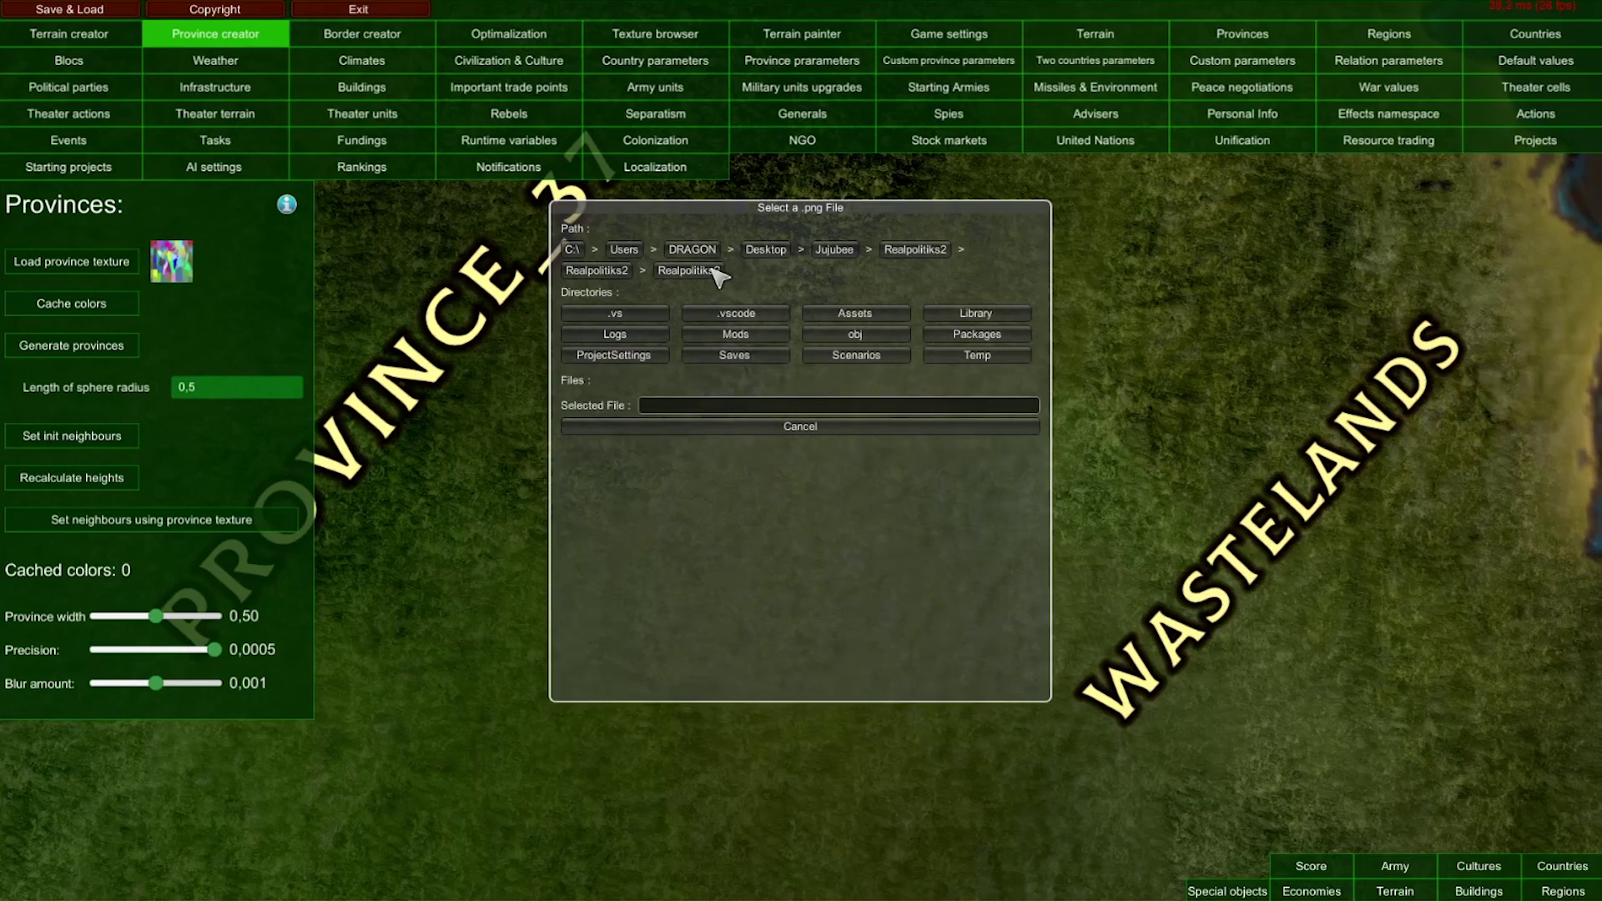
pyautogui.click(781, 335)
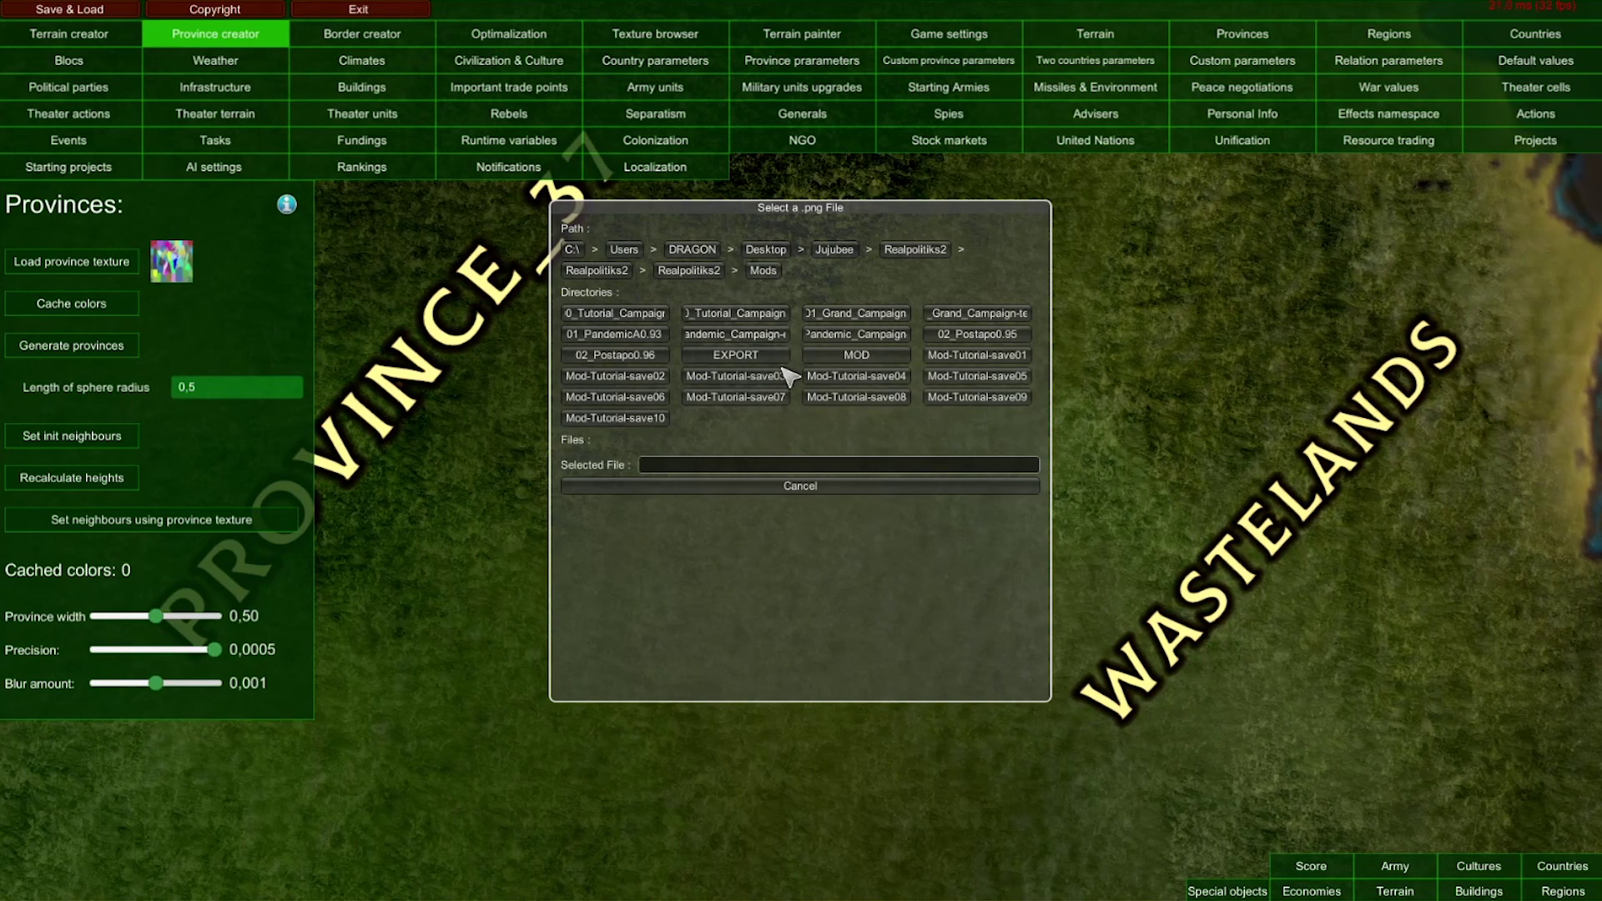
pyautogui.click(857, 358)
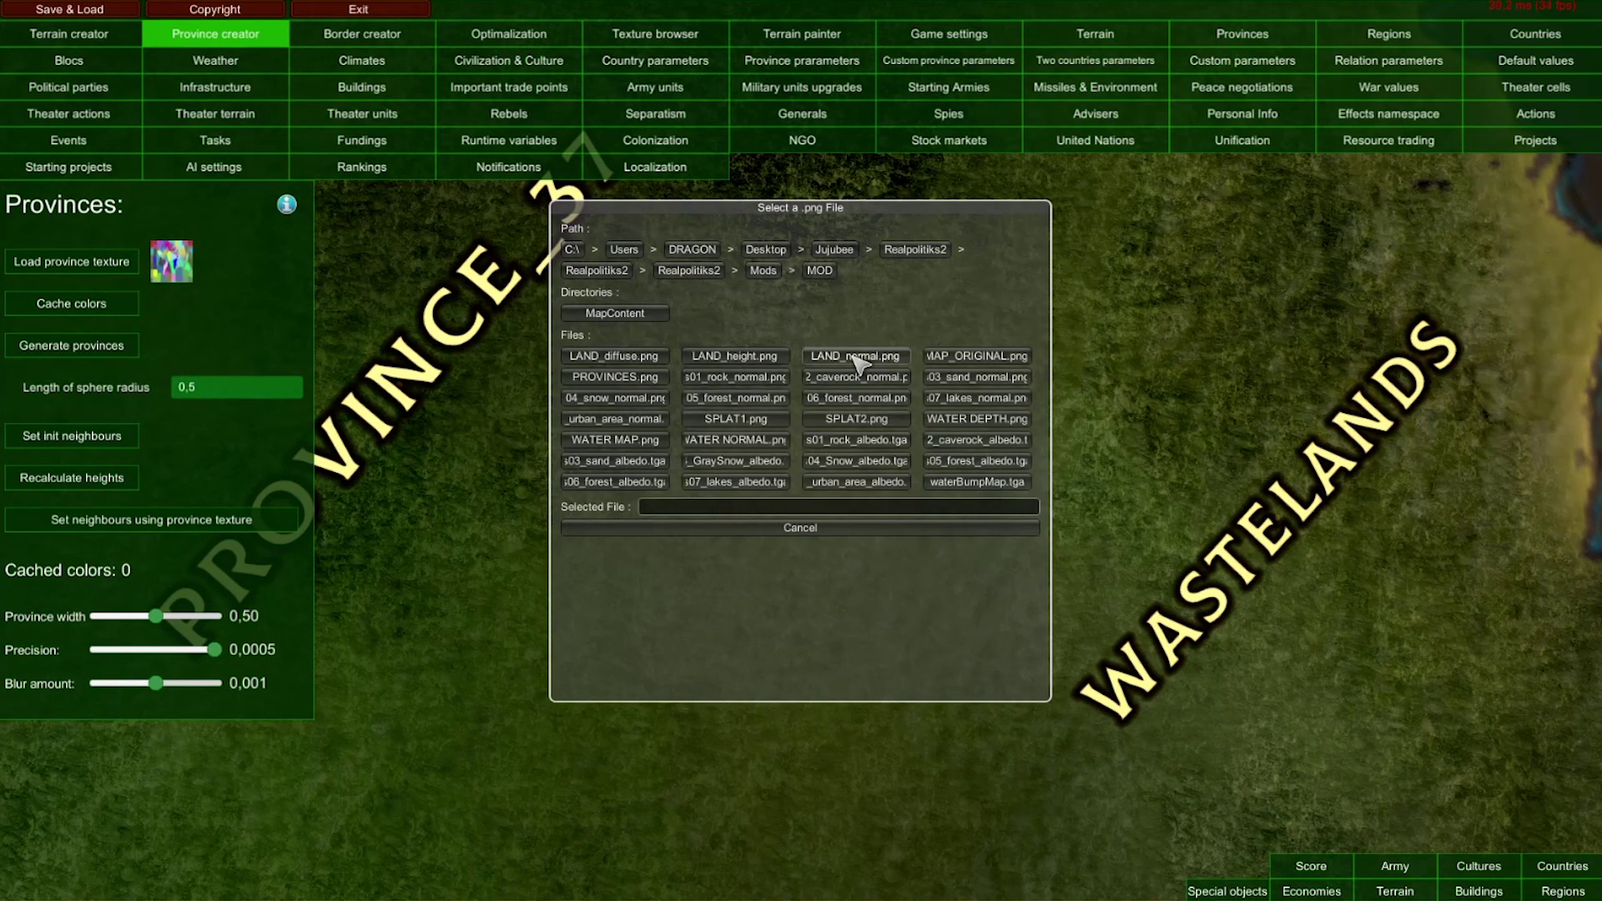
pyautogui.click(609, 377)
pyautogui.click(696, 530)
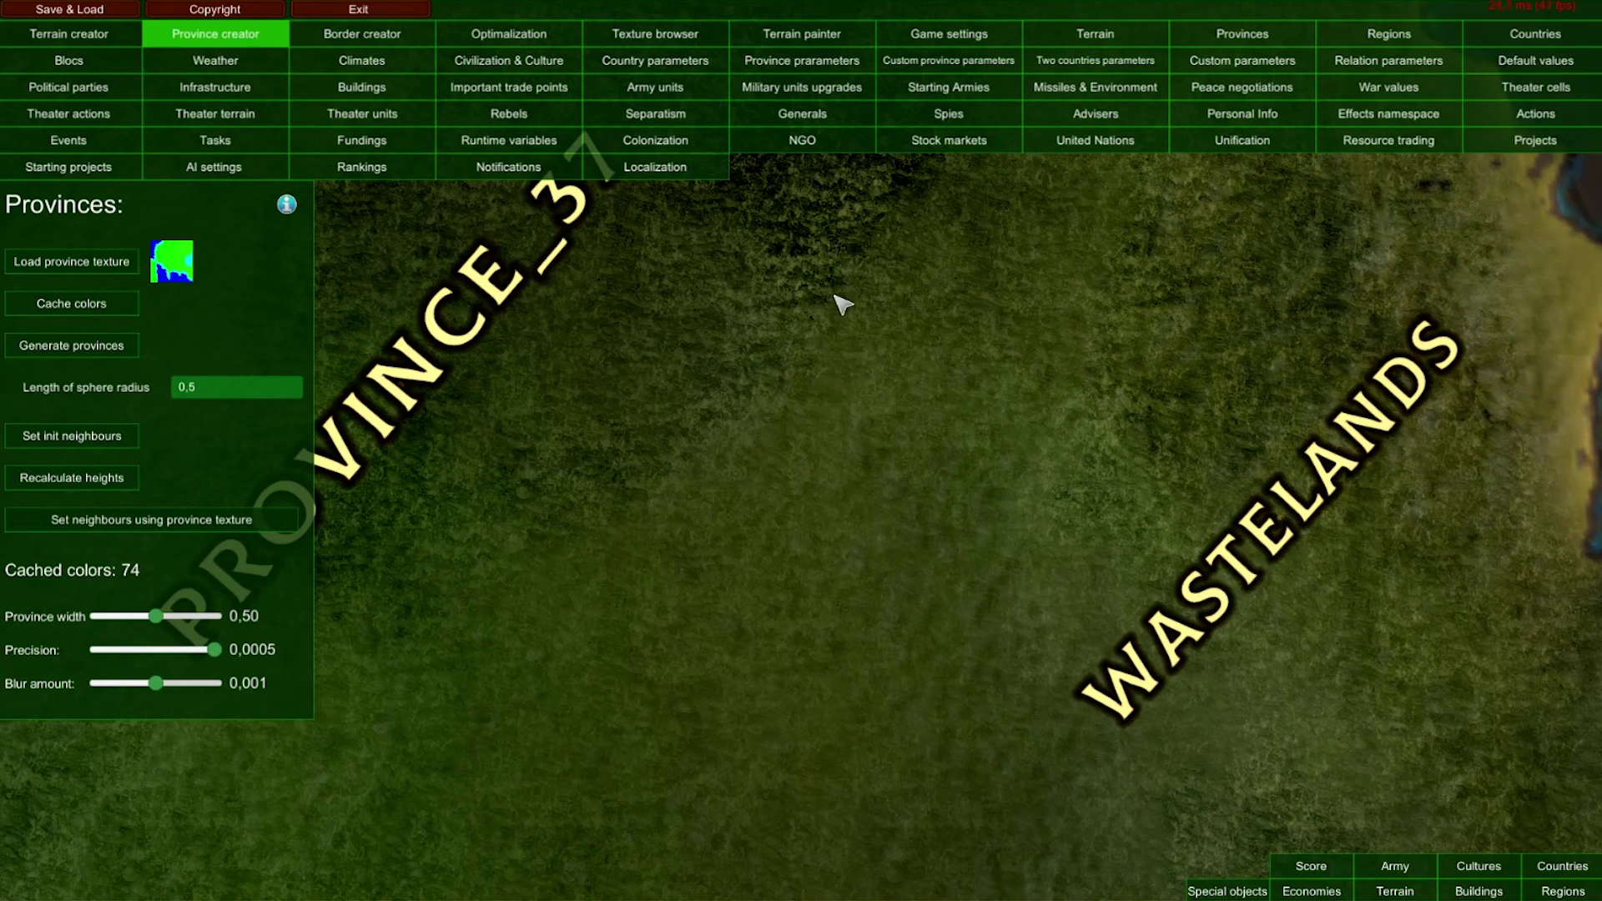
pyautogui.click(1234, 39)
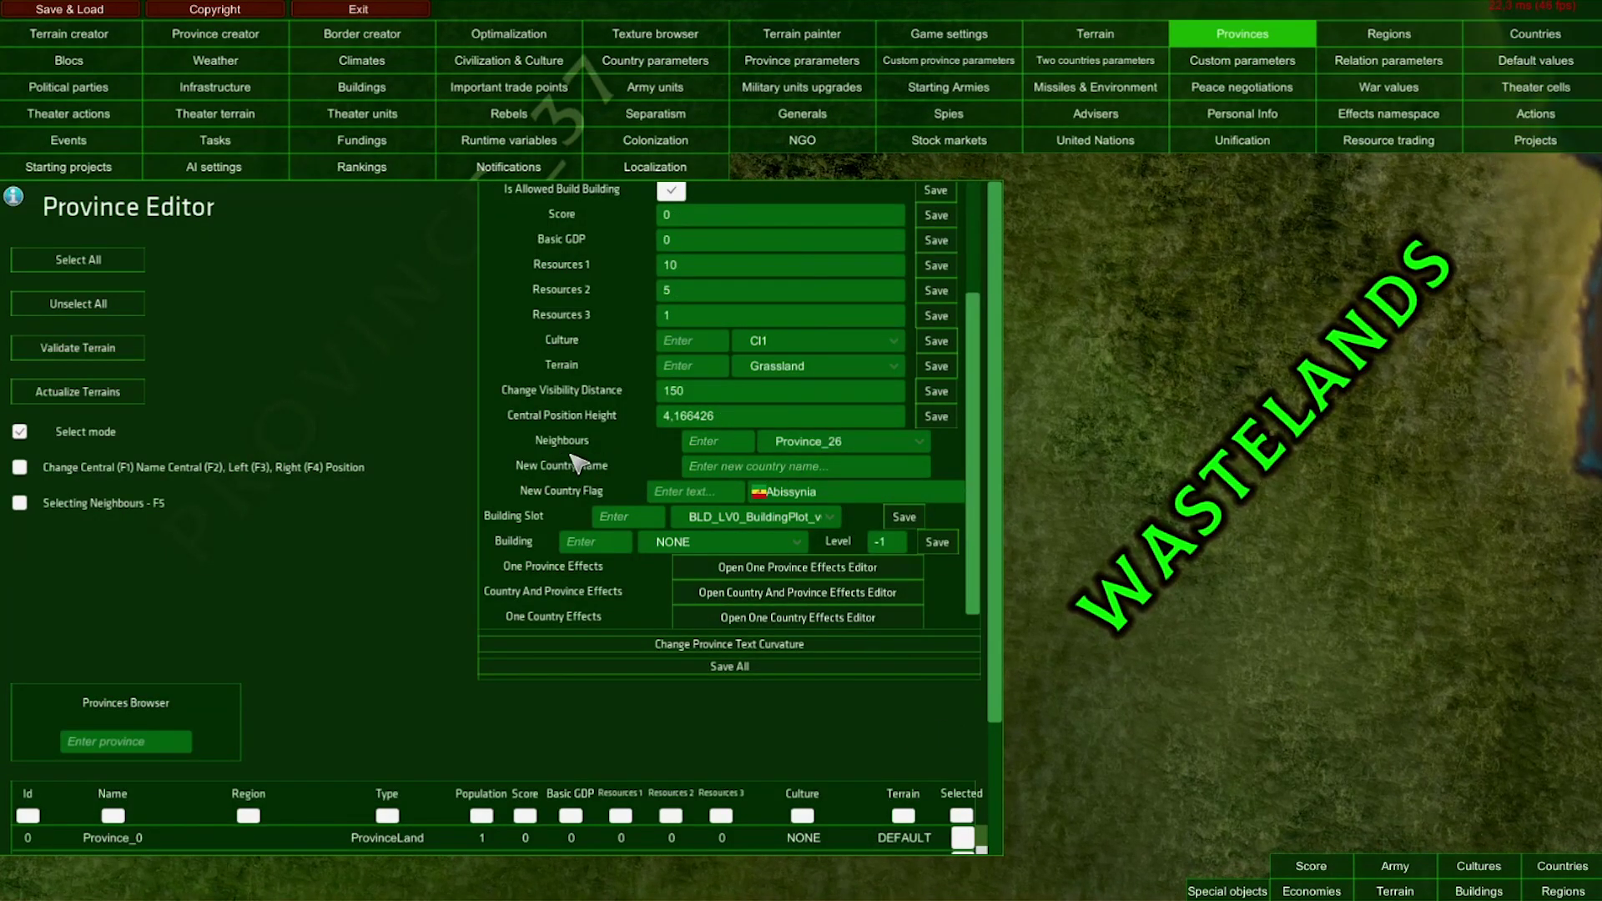
# Review the neighbours assigned to the Wastelands province and examine the area around it on the map
pyautogui.click(806, 448)
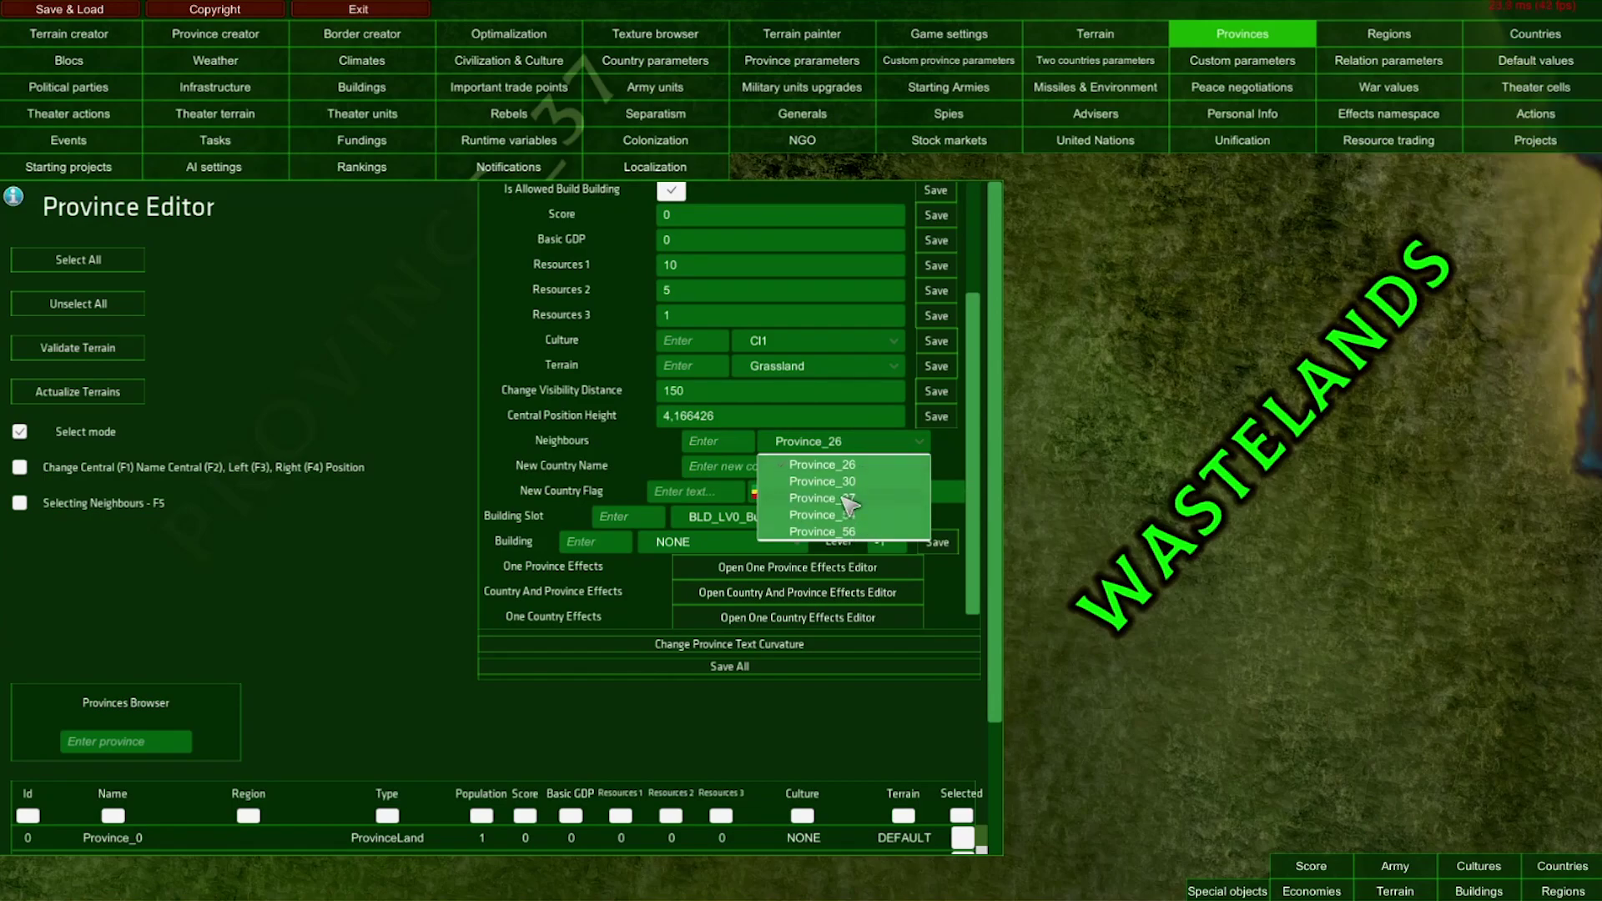
pyautogui.moveTo(1139, 375); pyautogui.dragTo(1460, 510)
pyautogui.moveTo(1187, 458); pyautogui.dragTo(1474, 562)
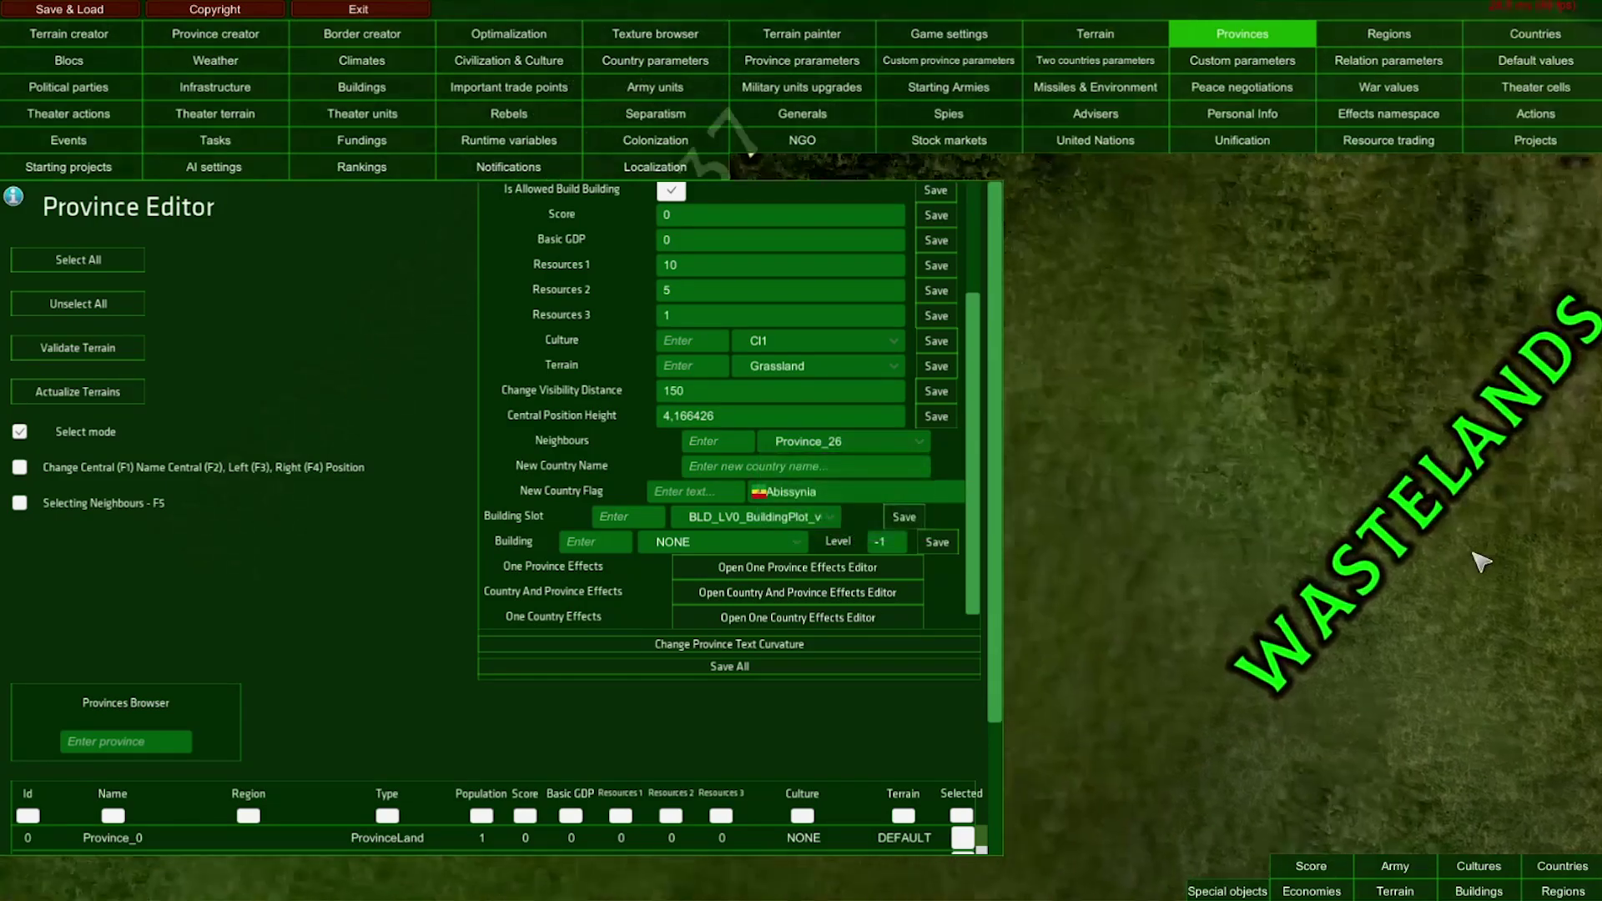
pyautogui.moveTo(1193, 417); pyautogui.dragTo(933, 369)
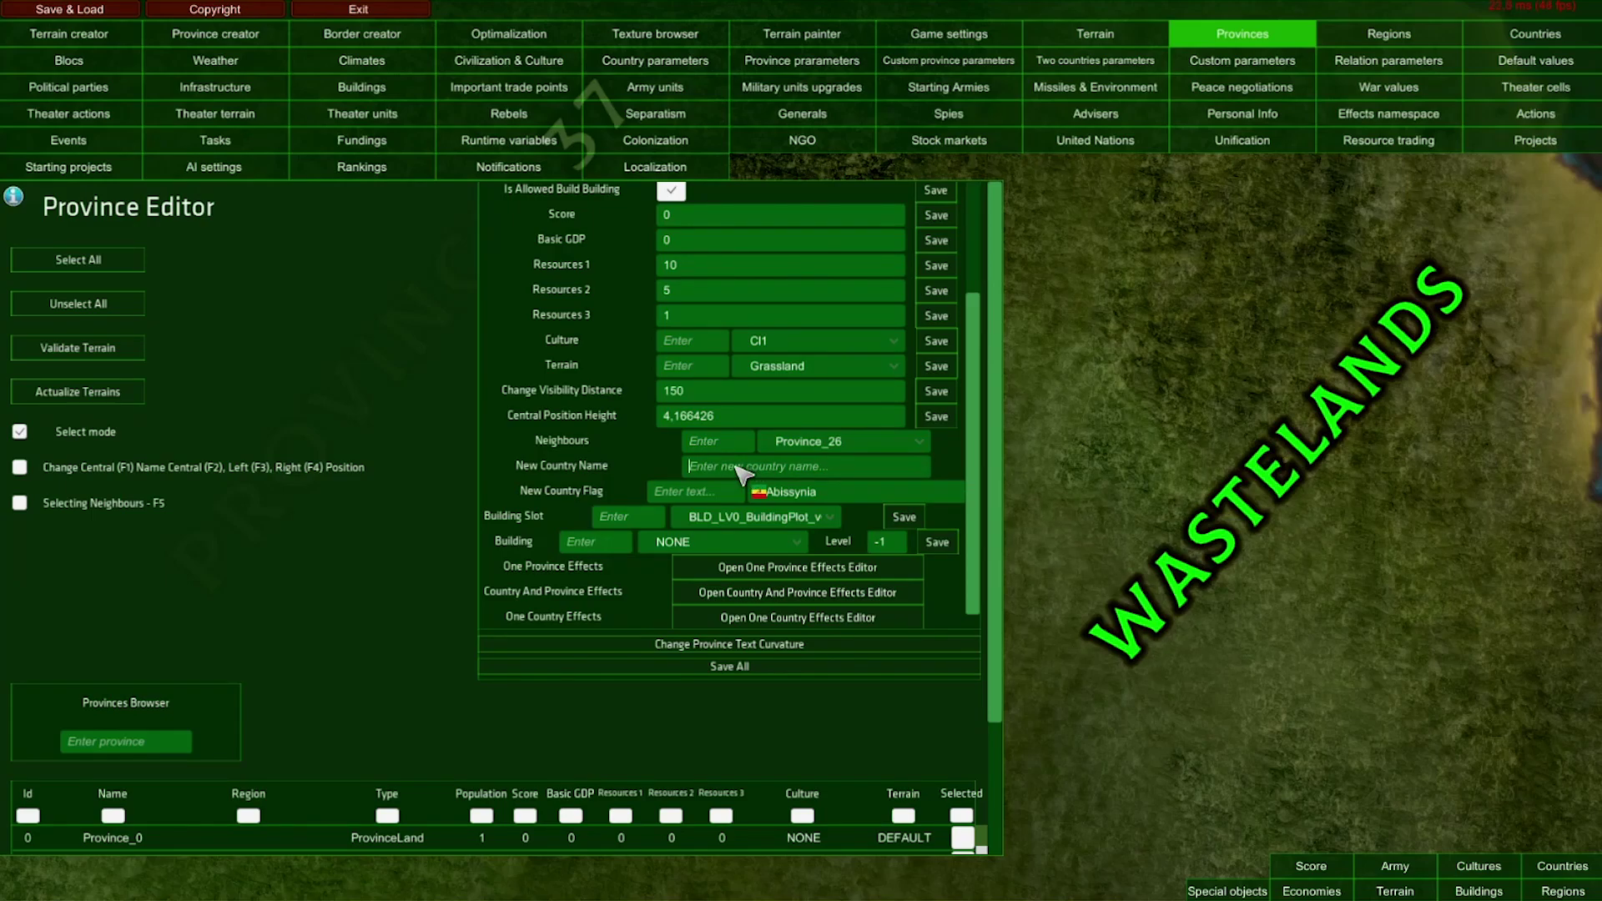
# Check the new country name field and look through the available new country flags for the Wastelands province
pyautogui.click(742, 472)
pyautogui.click(966, 515)
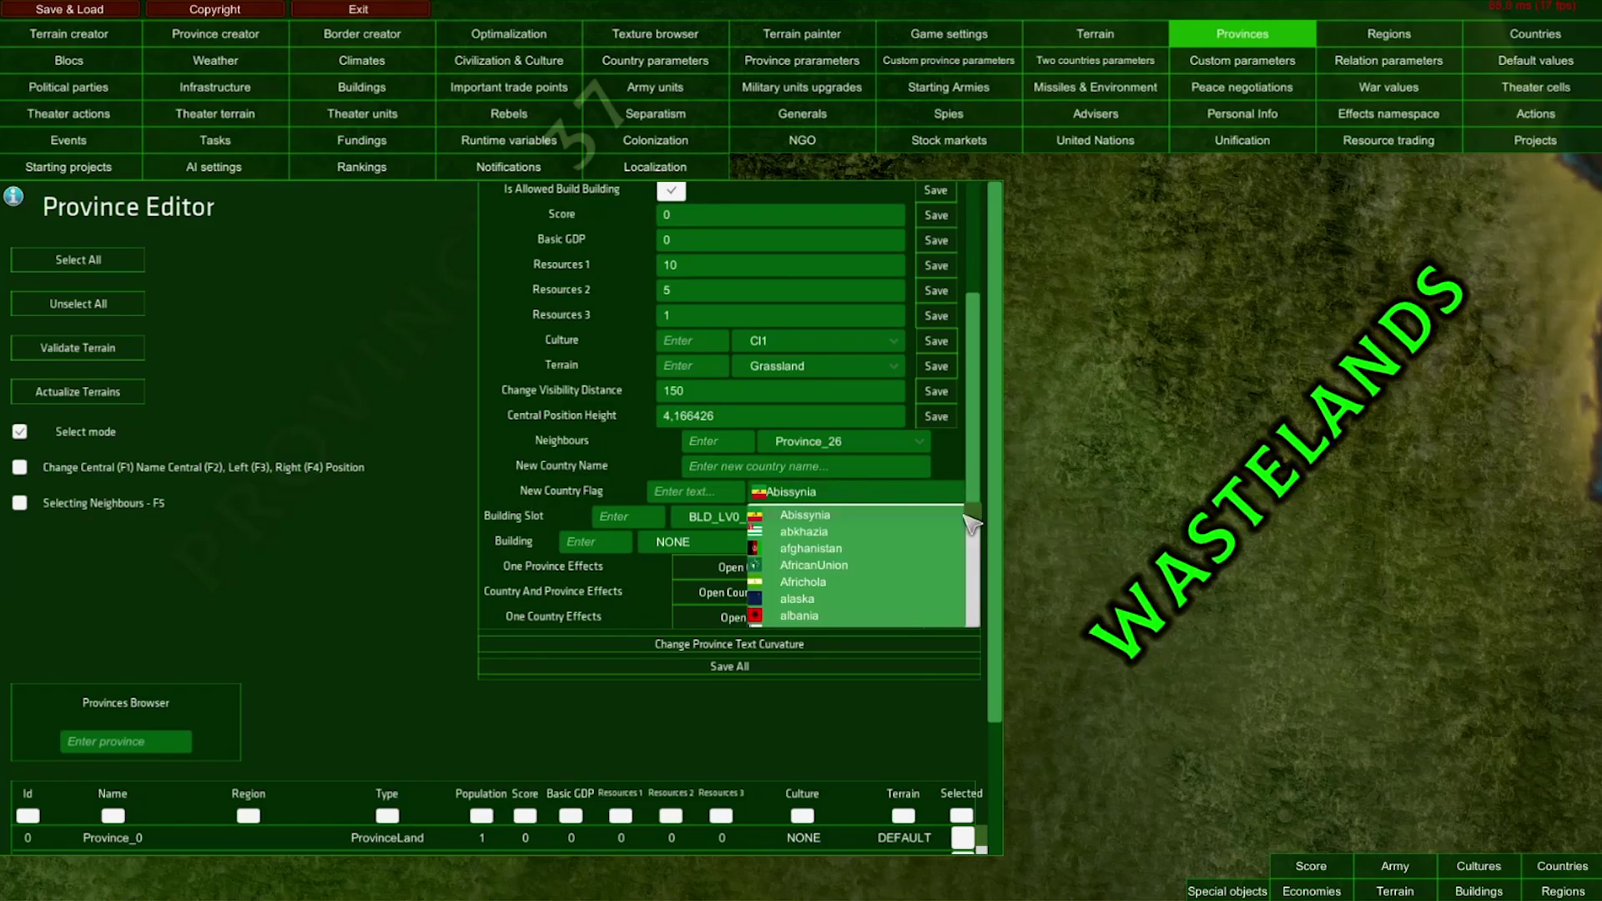
pyautogui.moveTo(972, 519); pyautogui.dragTo(1001, 599)
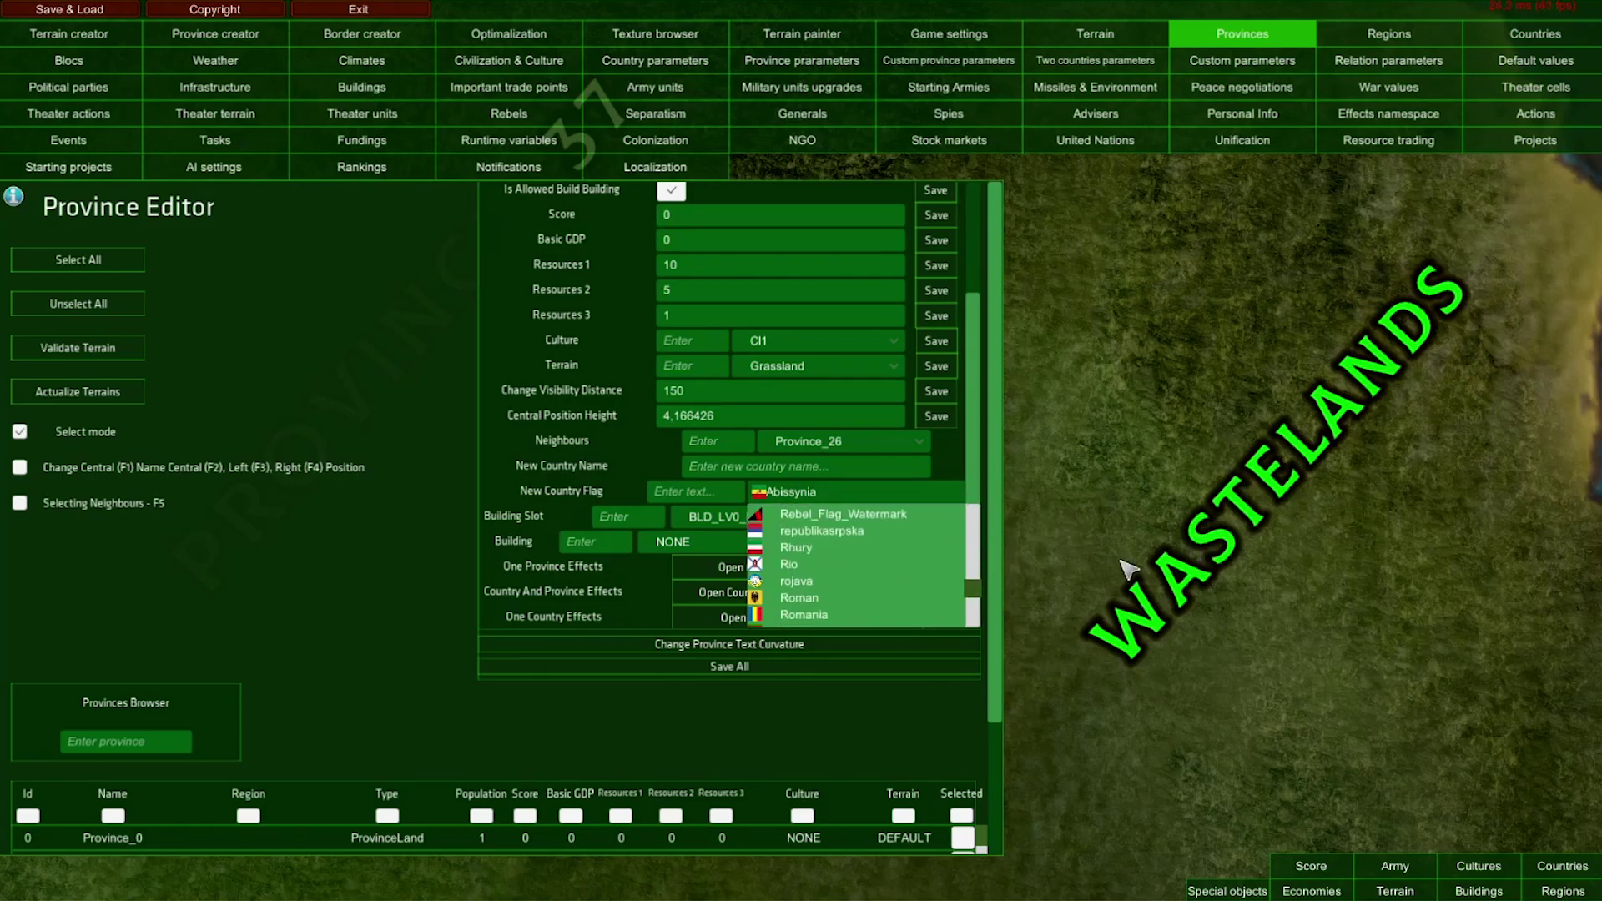
pyautogui.click(950, 492)
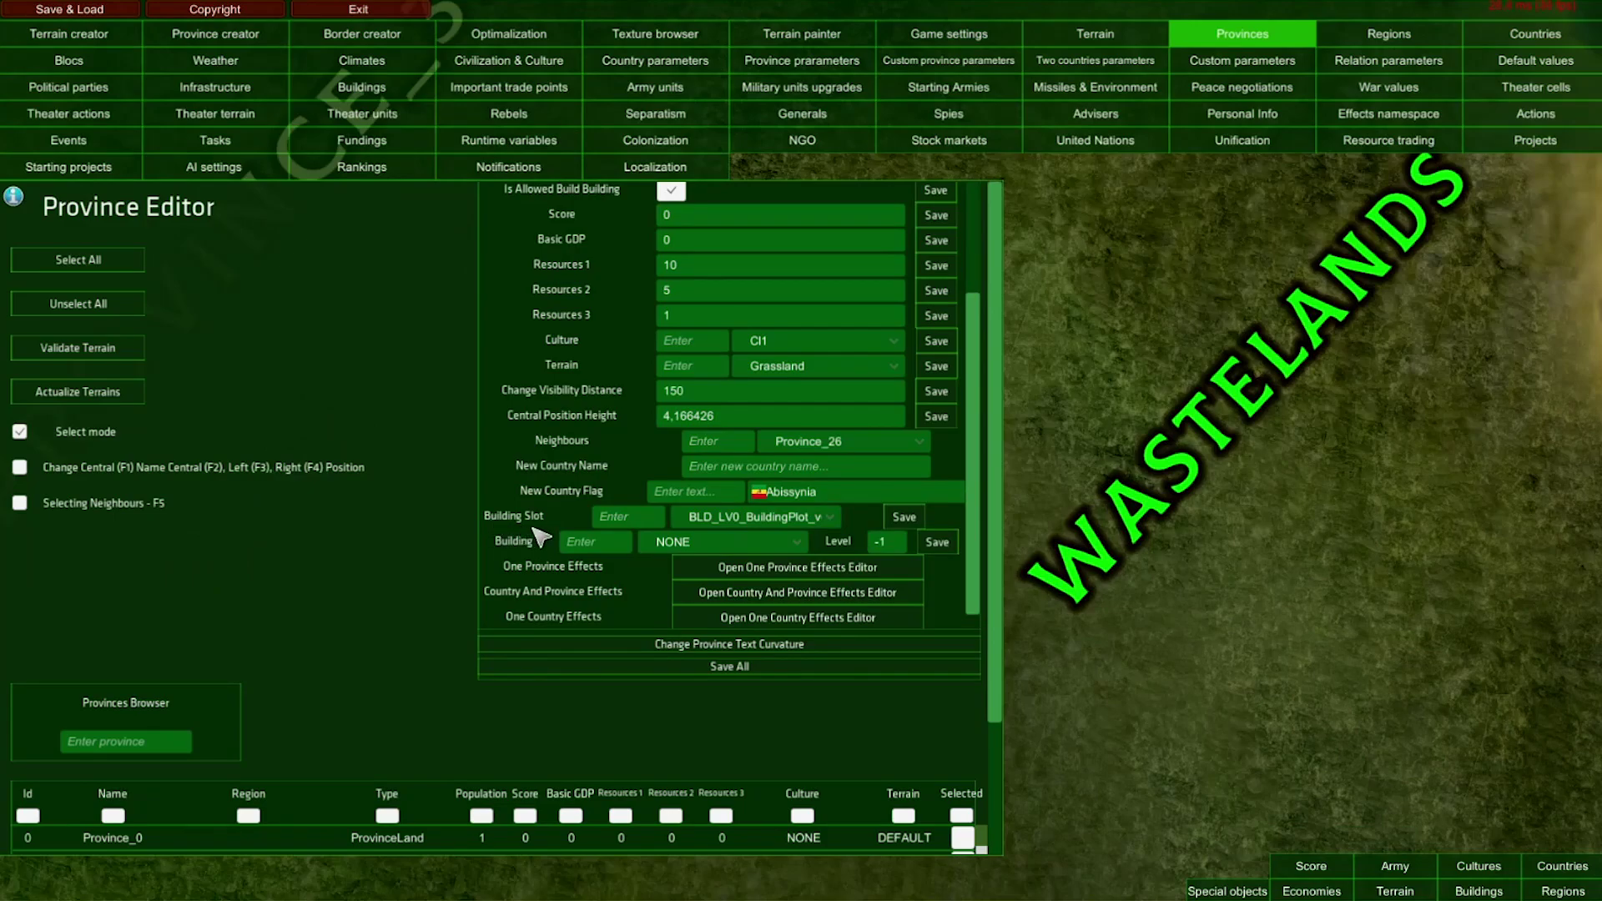
# Check the building slot and building options offered for the Wastelands province
pyautogui.click(821, 522)
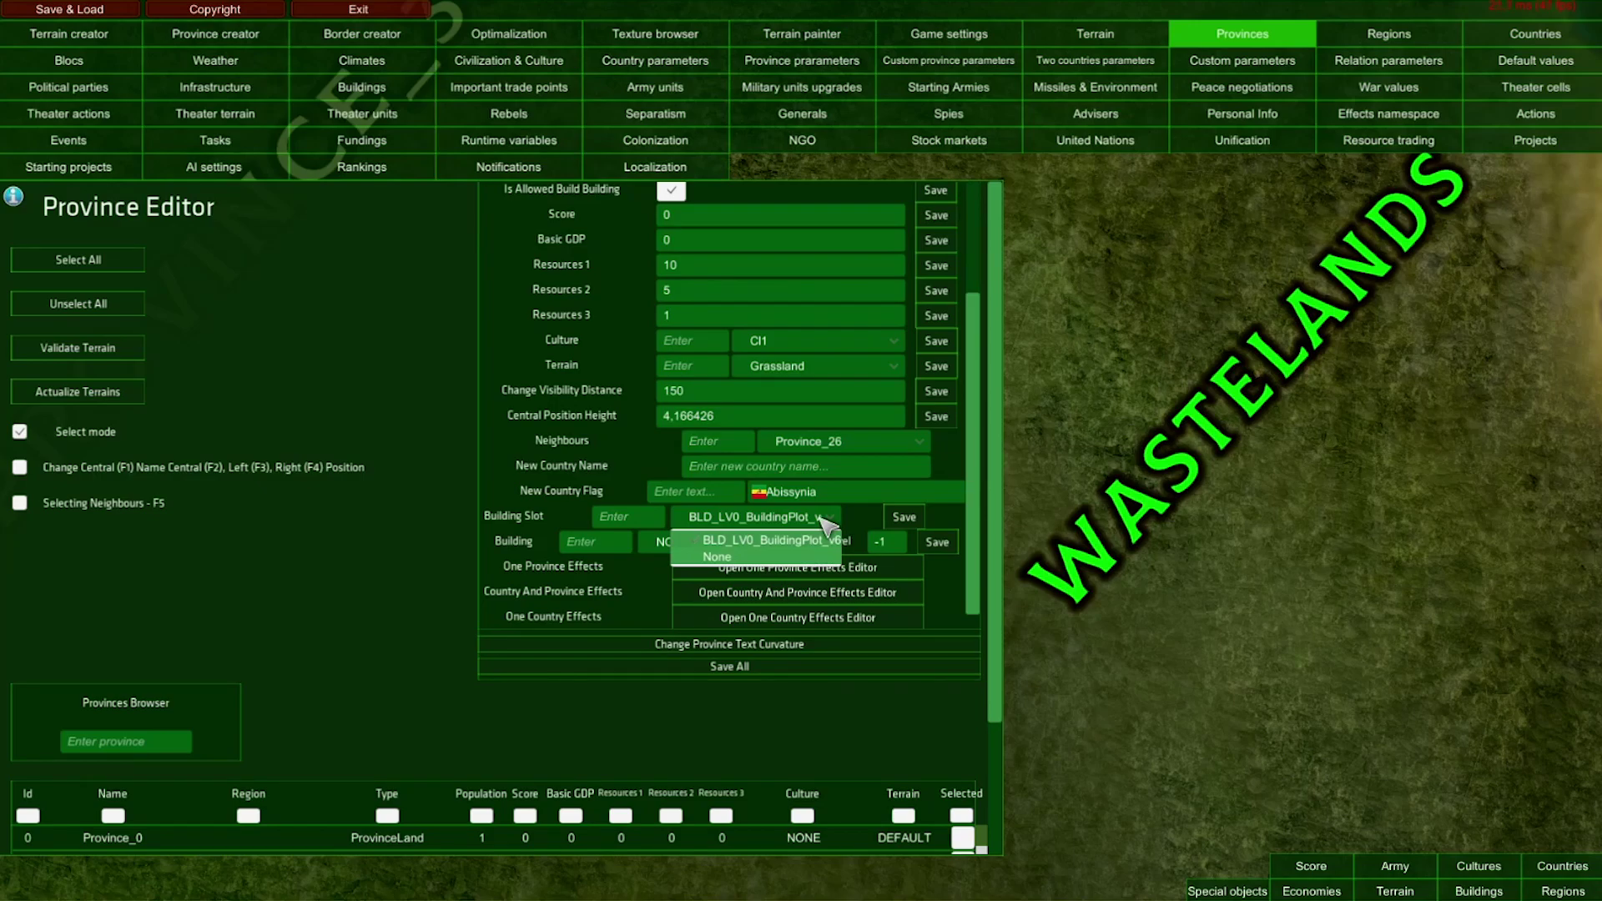
pyautogui.click(826, 524)
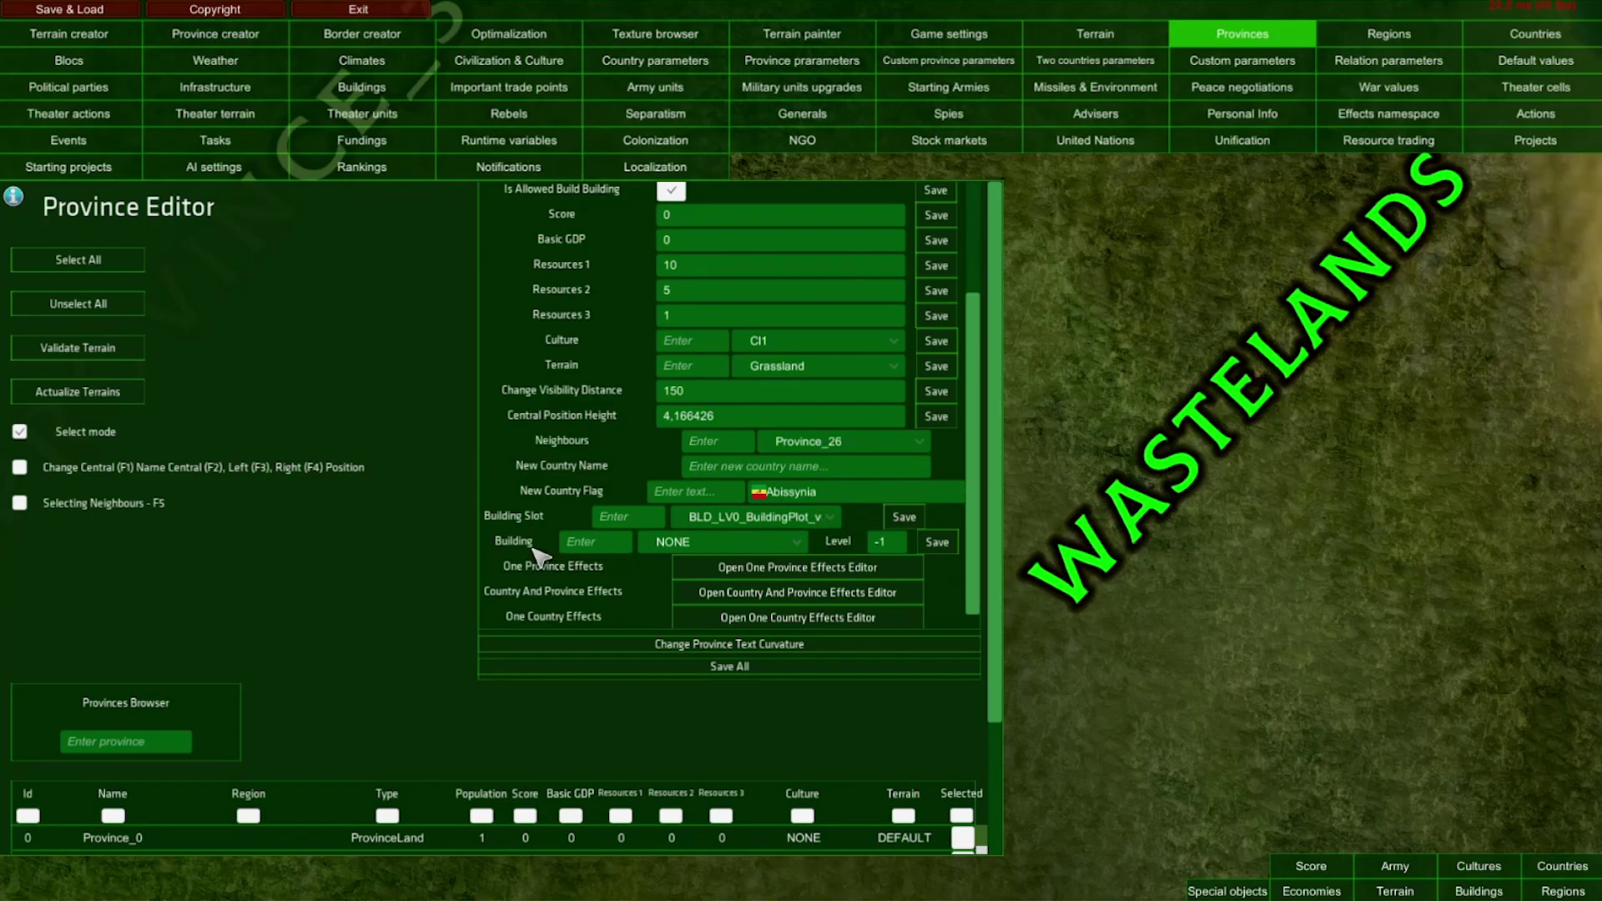
pyautogui.click(716, 544)
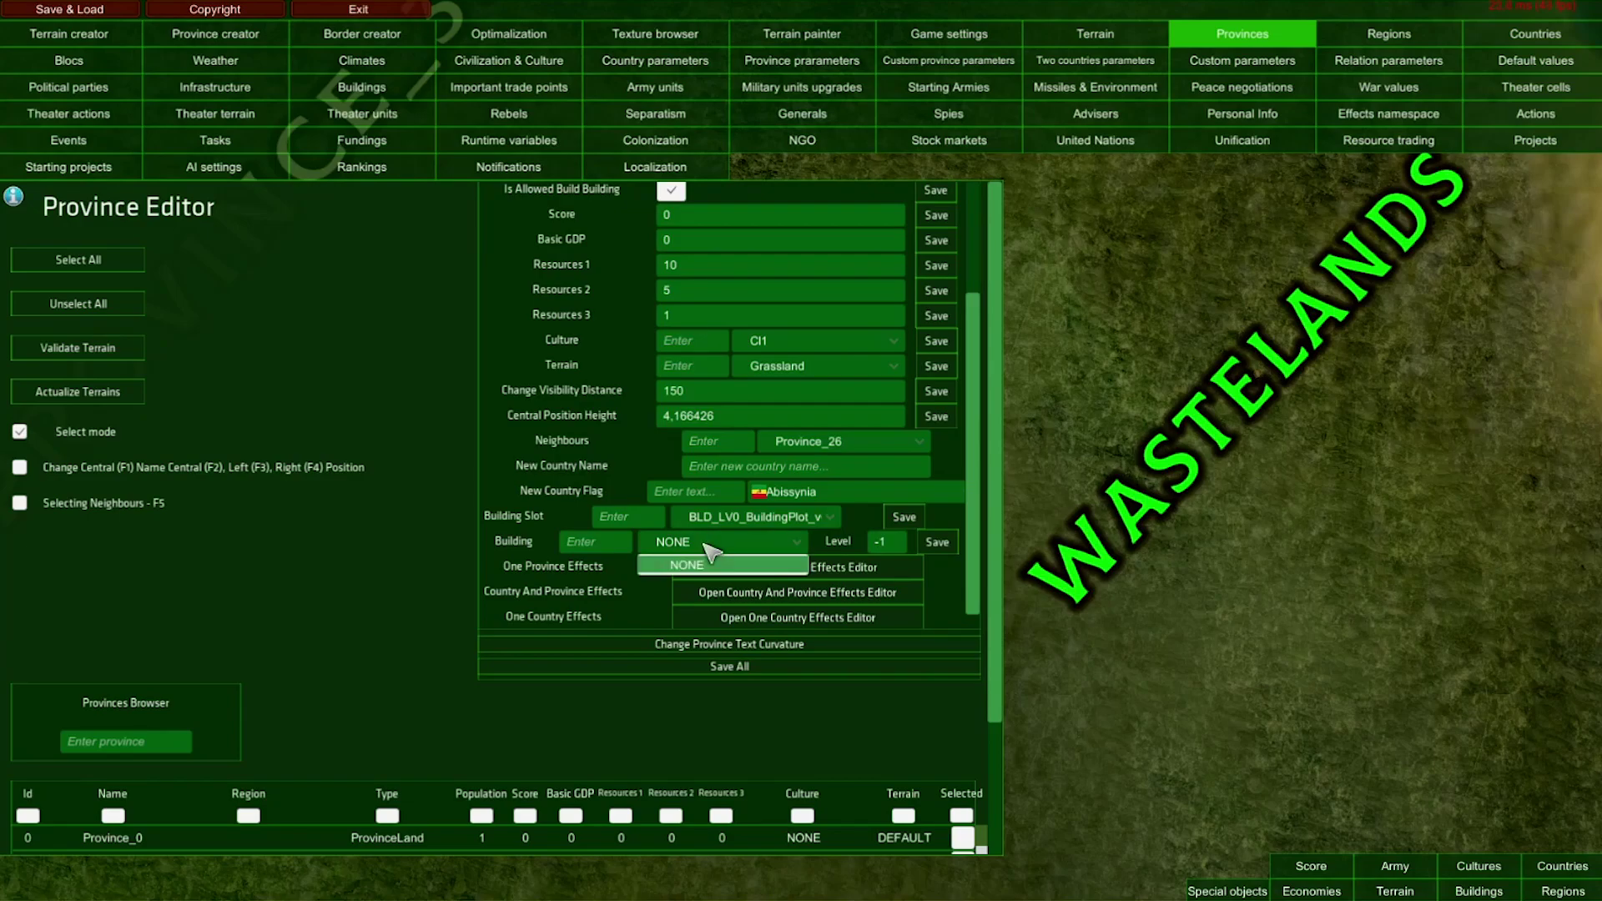
pyautogui.click(762, 542)
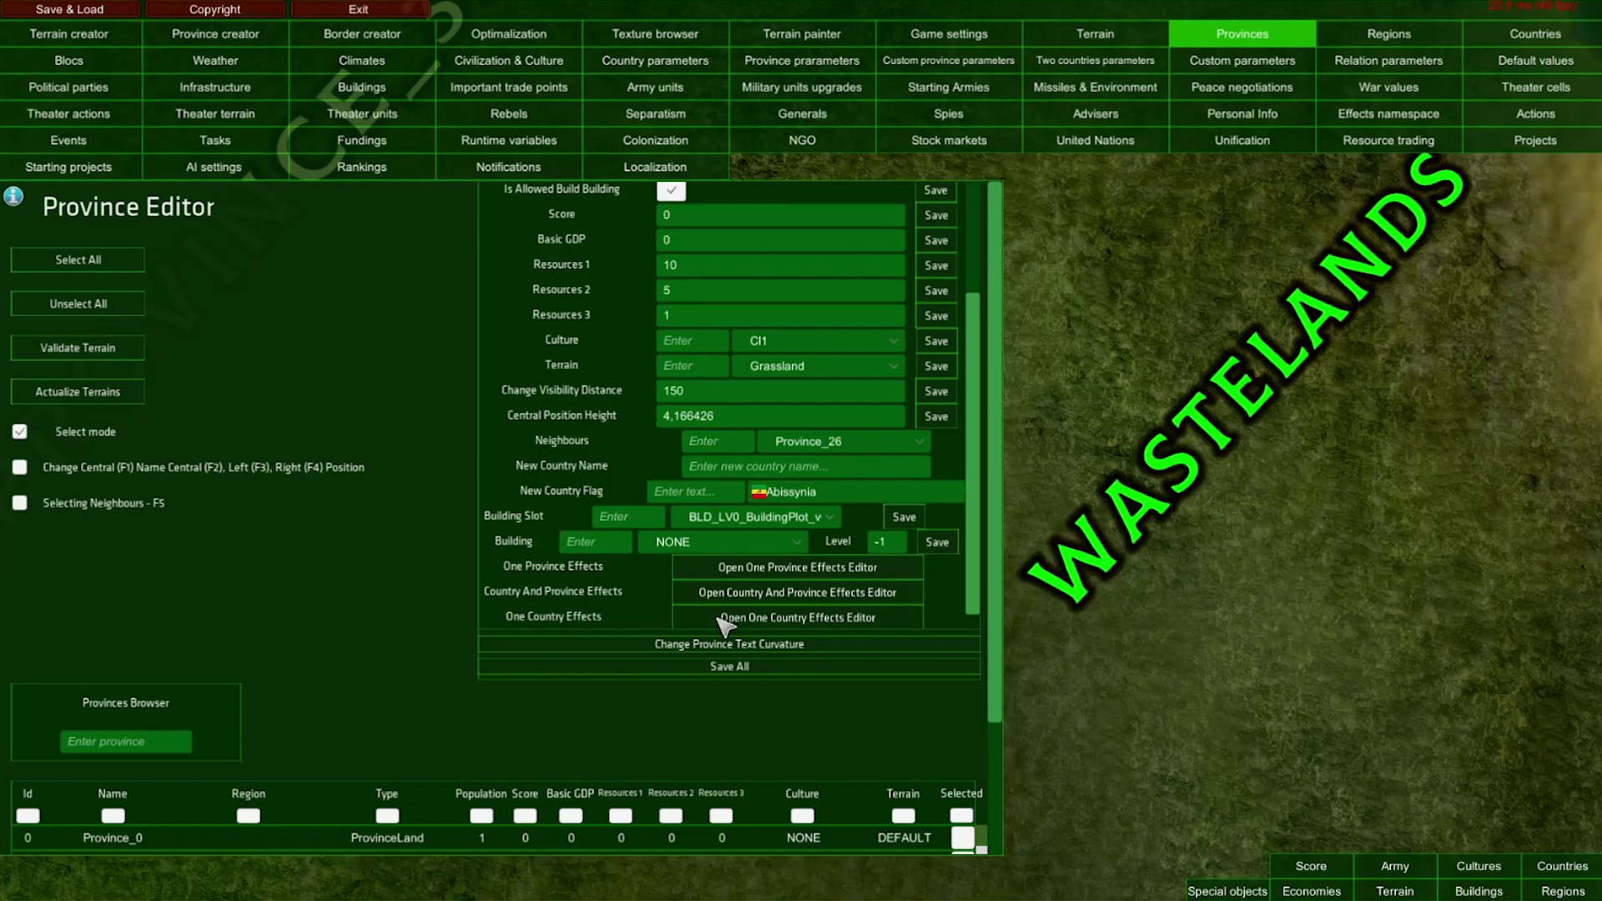
# Open the One Province Effects editor for the Wastelands province, close it and go back over the province parameters
pyautogui.click(705, 572)
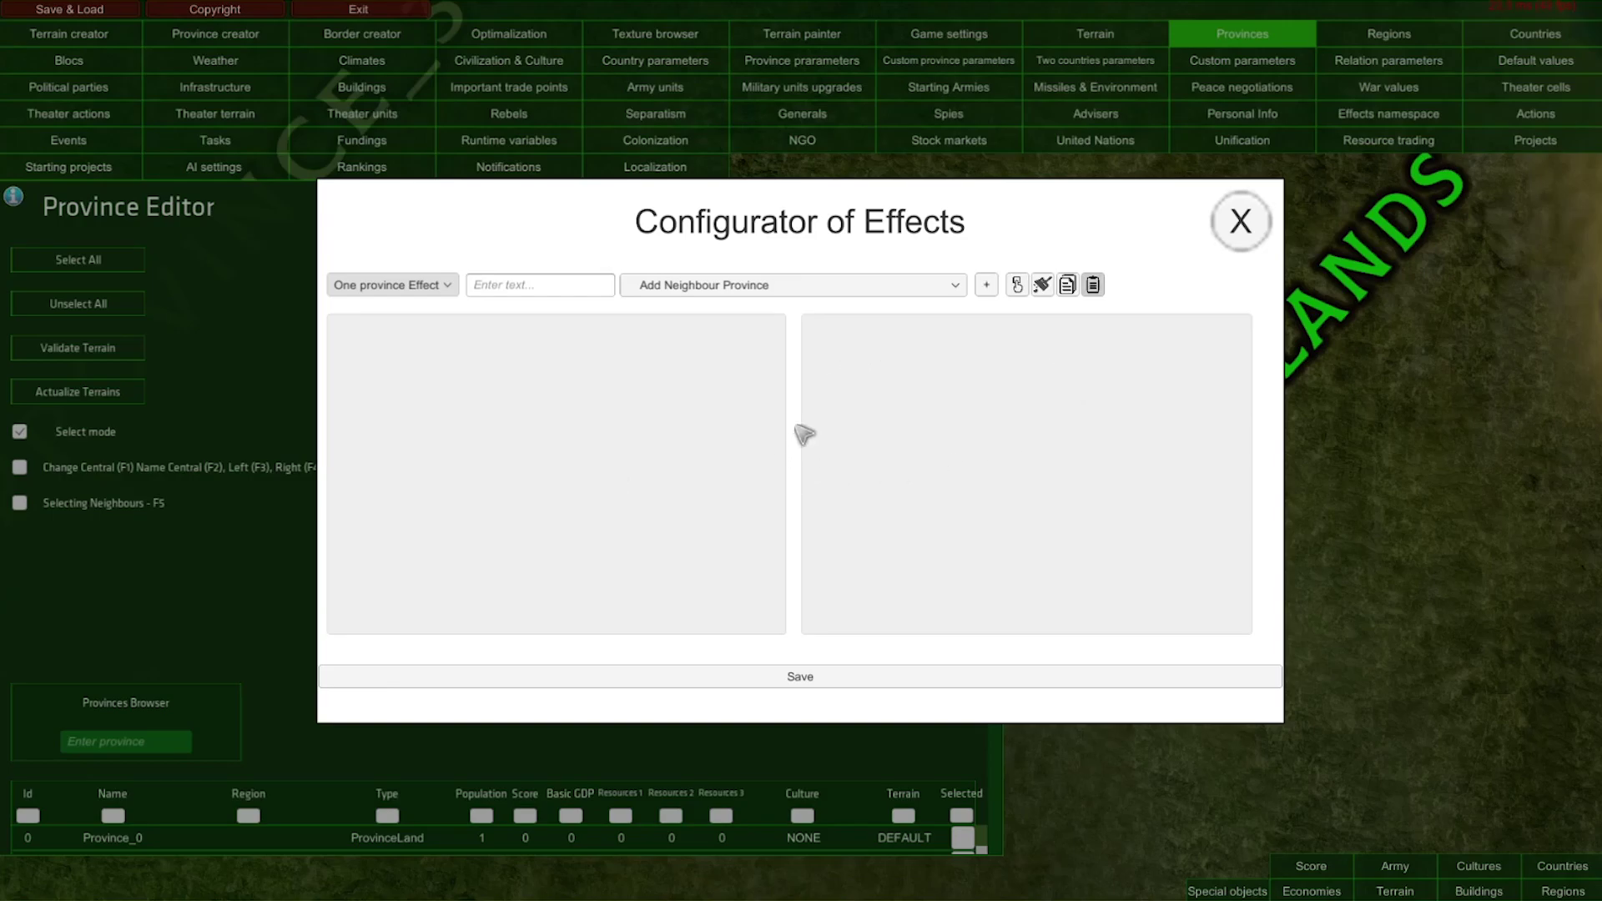
pyautogui.click(1241, 221)
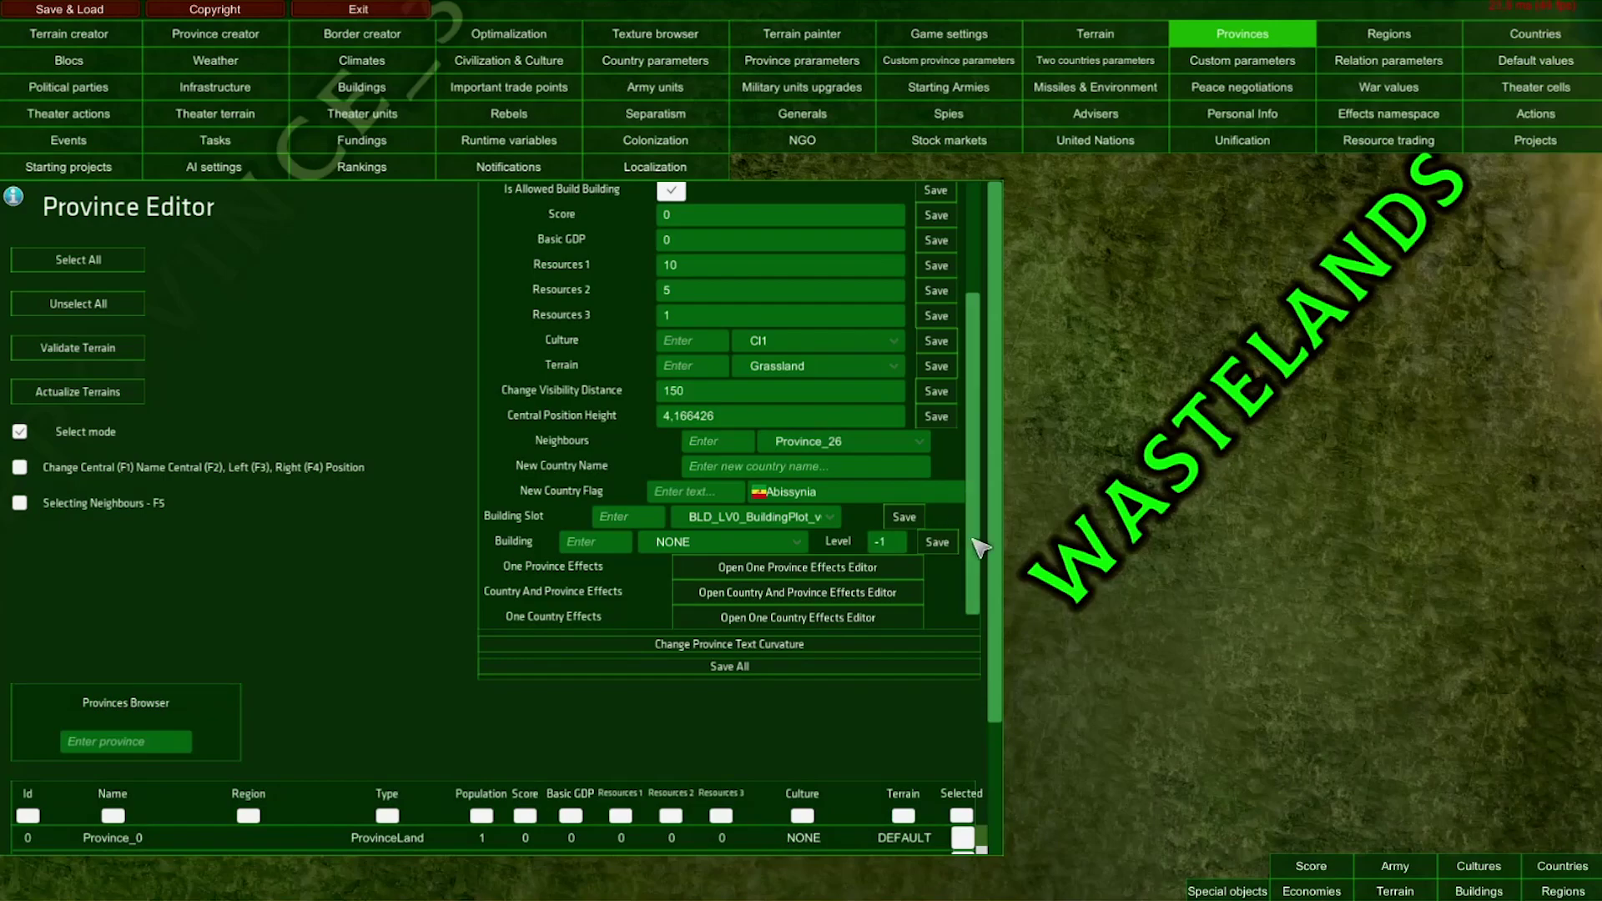
pyautogui.scroll(3, 992, 361)
pyautogui.scroll(-3, 997, 396)
pyautogui.scroll(3, 991, 593)
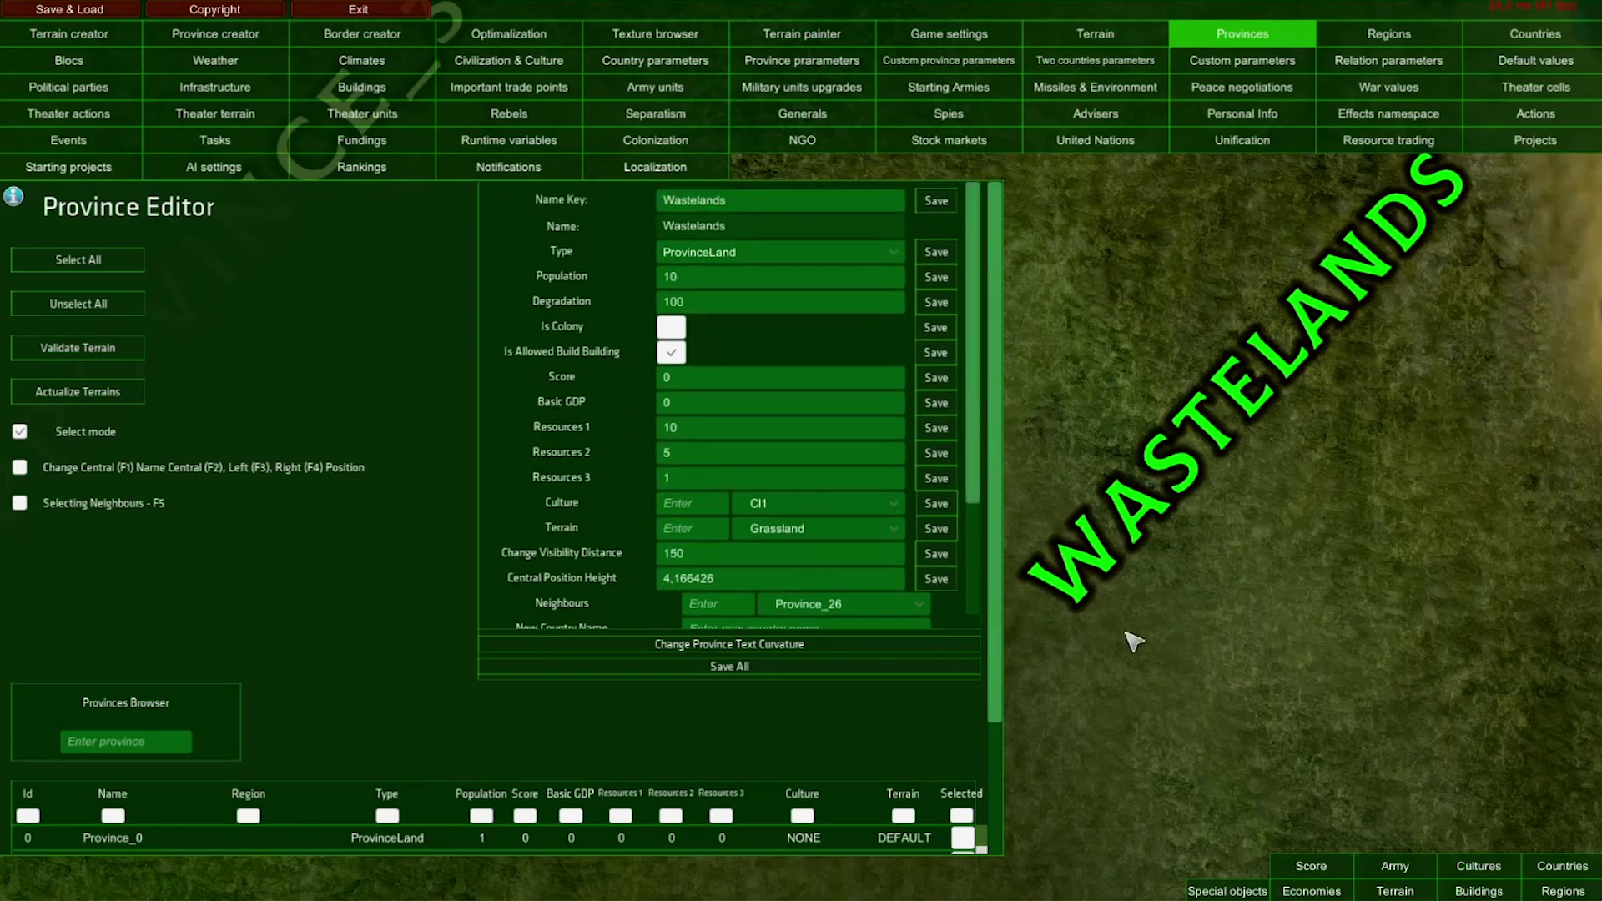
# Select Province_37 on the map, reselect the Wastelands province and review its full set of parameters
pyautogui.press('w')
pyautogui.press('a')
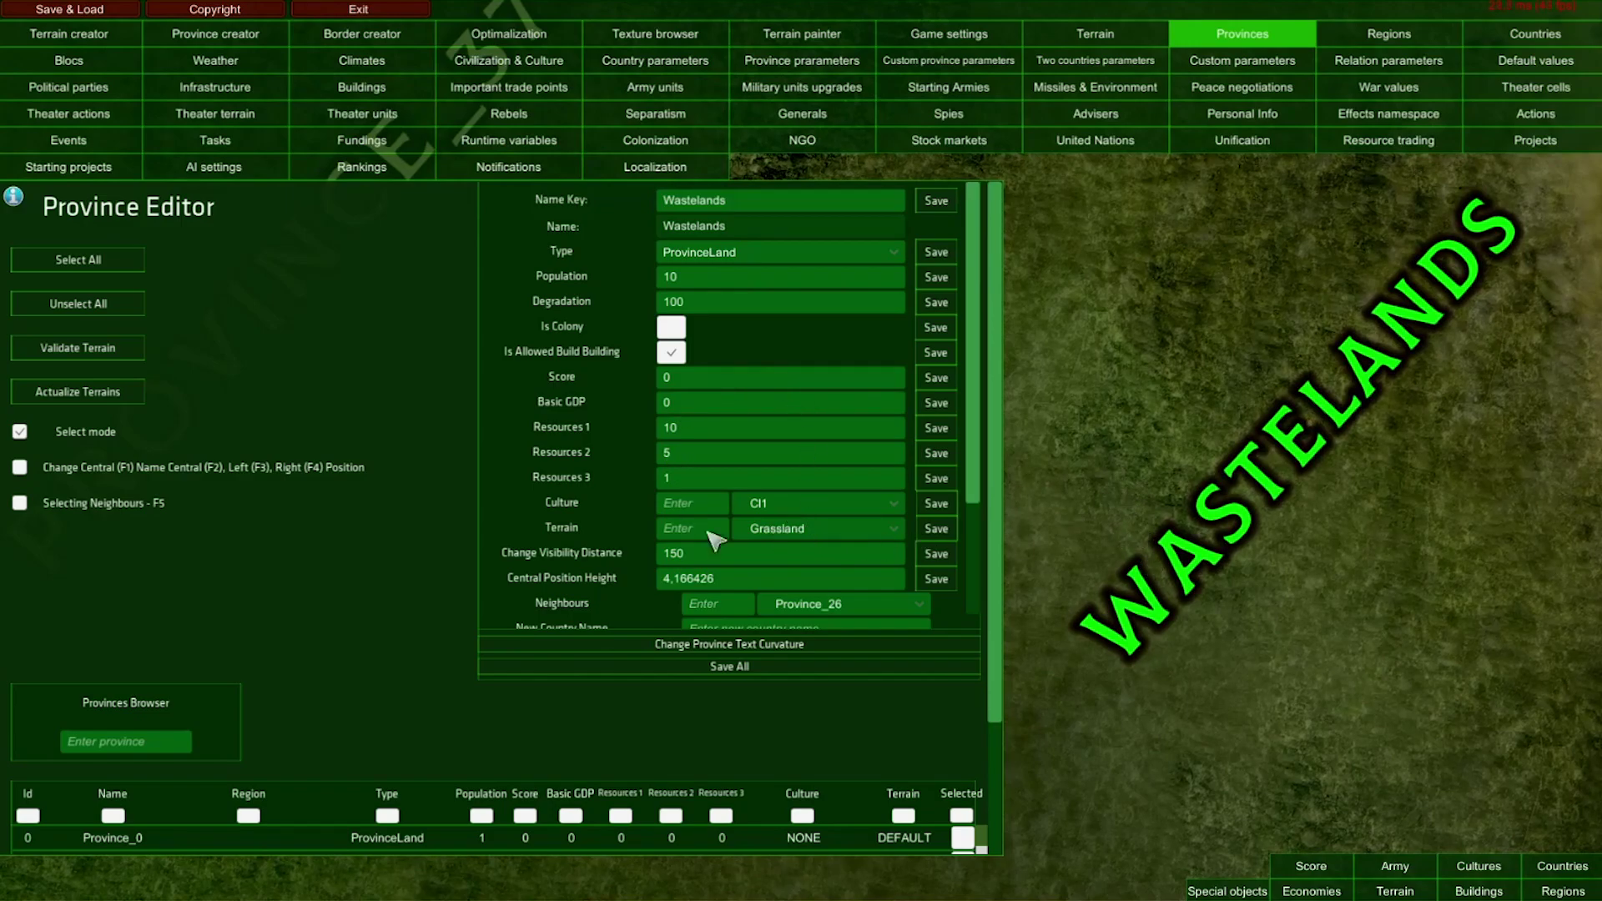
pyautogui.press('w')
pyautogui.press('w')
pyautogui.click(1243, 514)
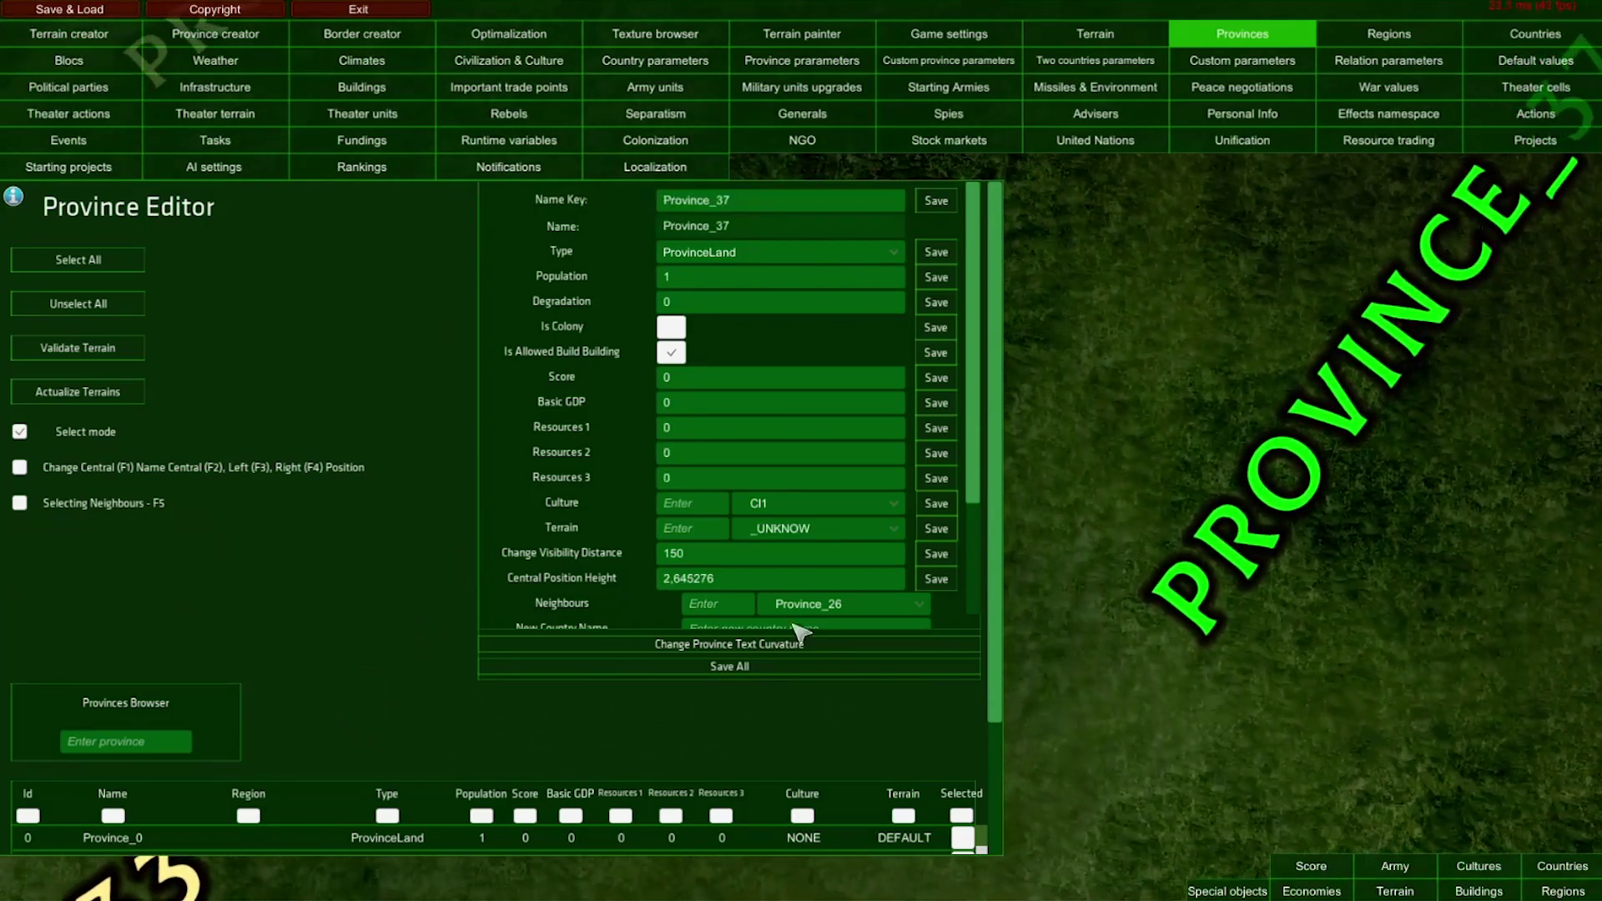
pyautogui.press('d')
pyautogui.press('s')
pyautogui.click(1220, 632)
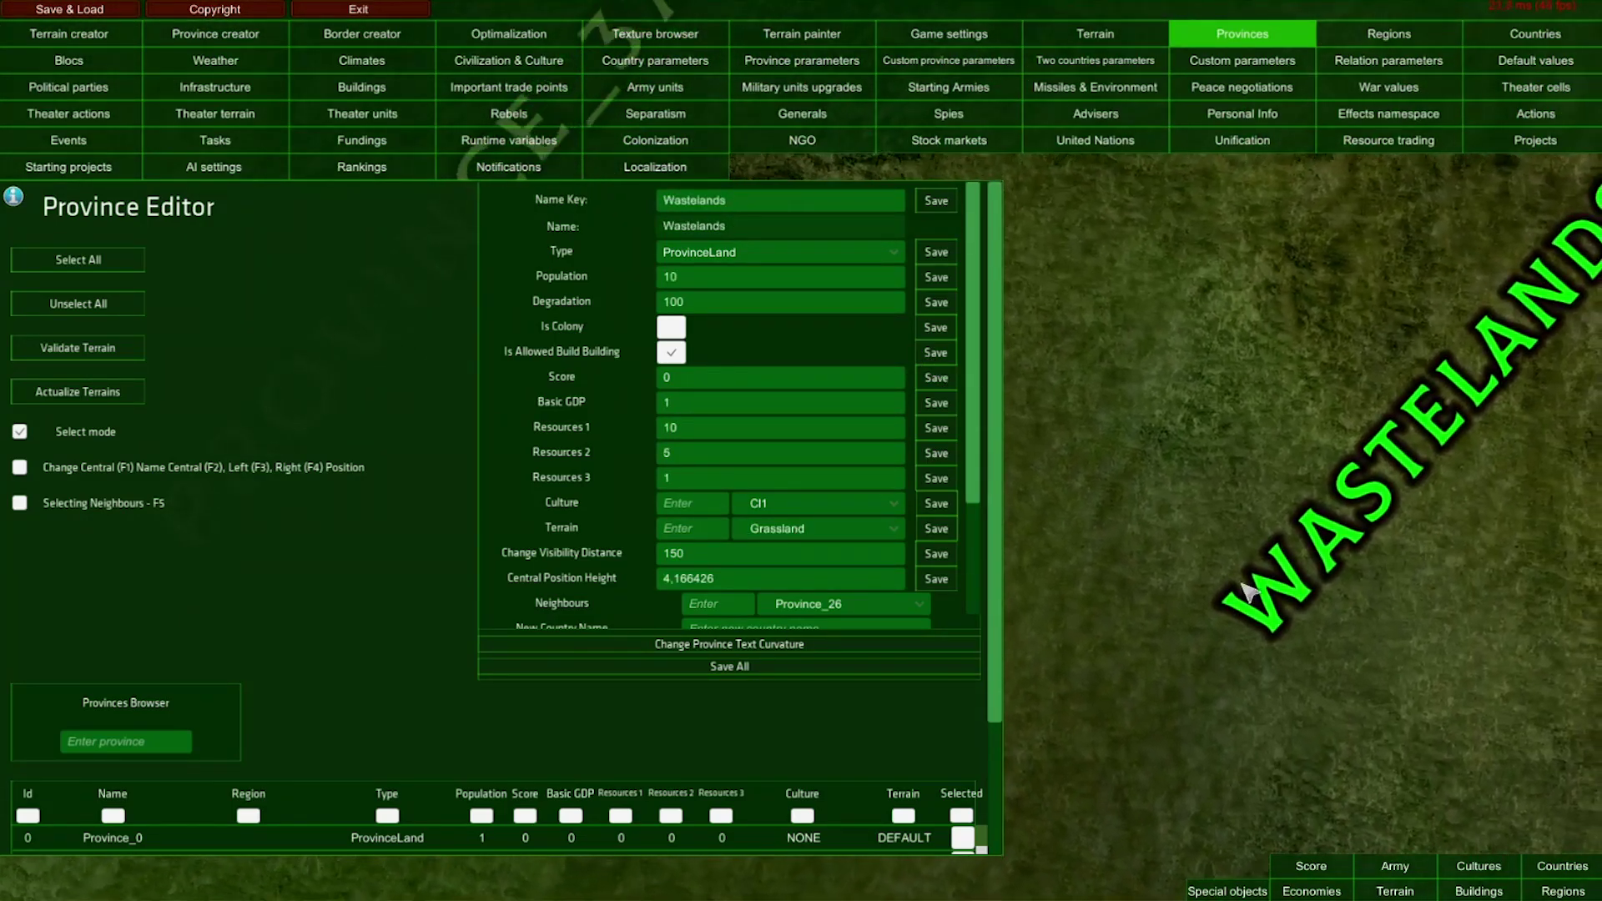
pyautogui.moveTo(976, 429); pyautogui.dragTo(987, 576)
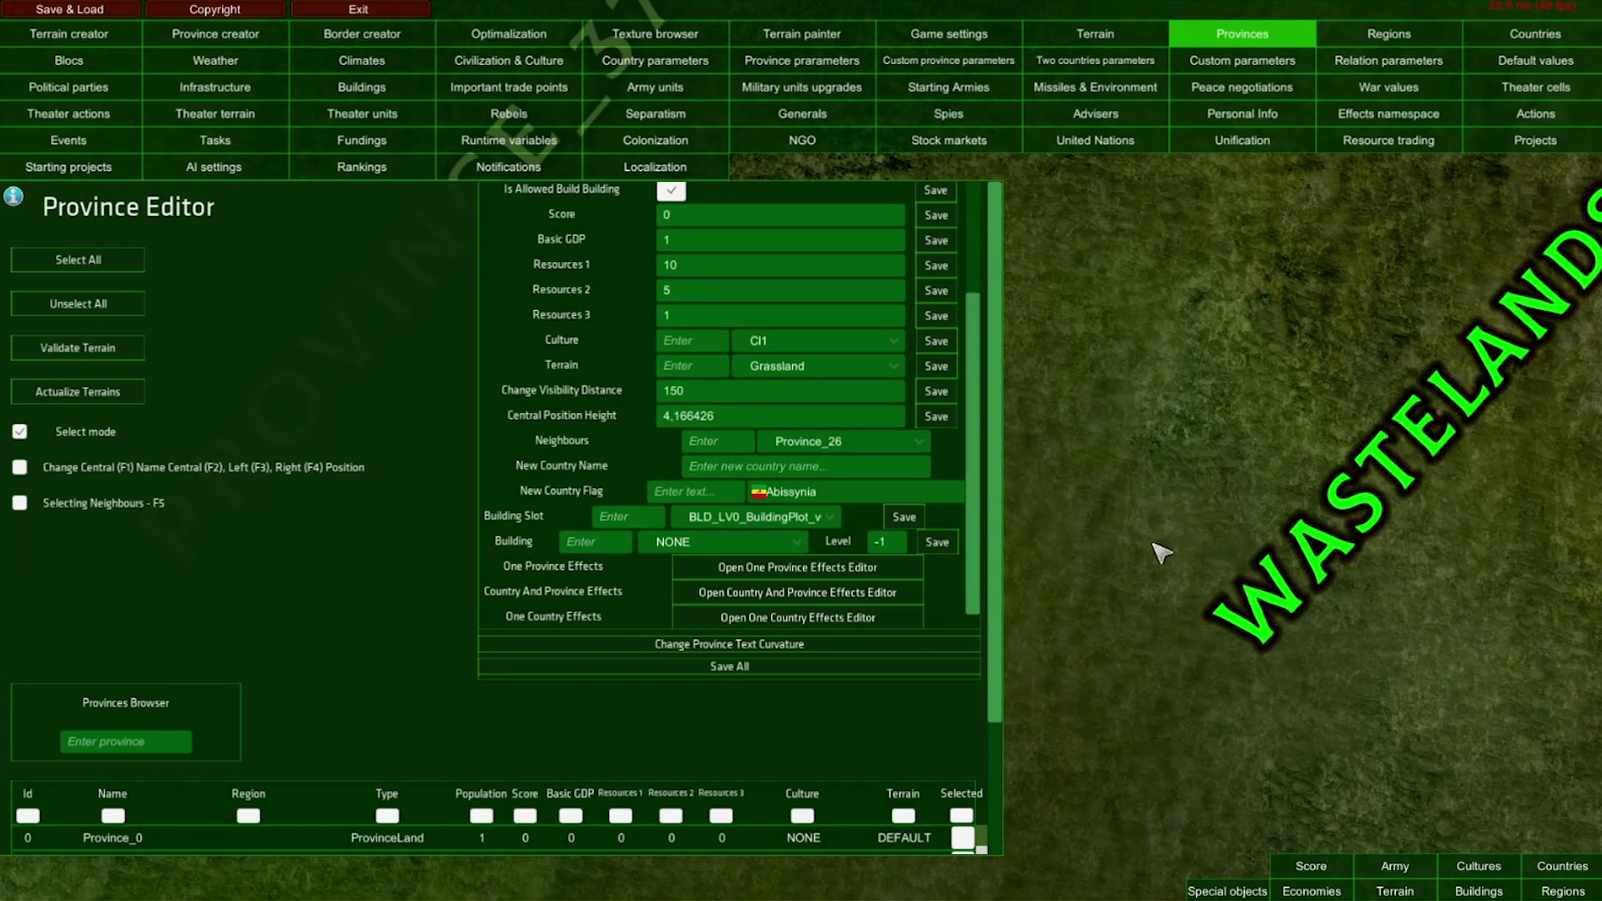
pyautogui.moveTo(987, 547); pyautogui.dragTo(997, 359)
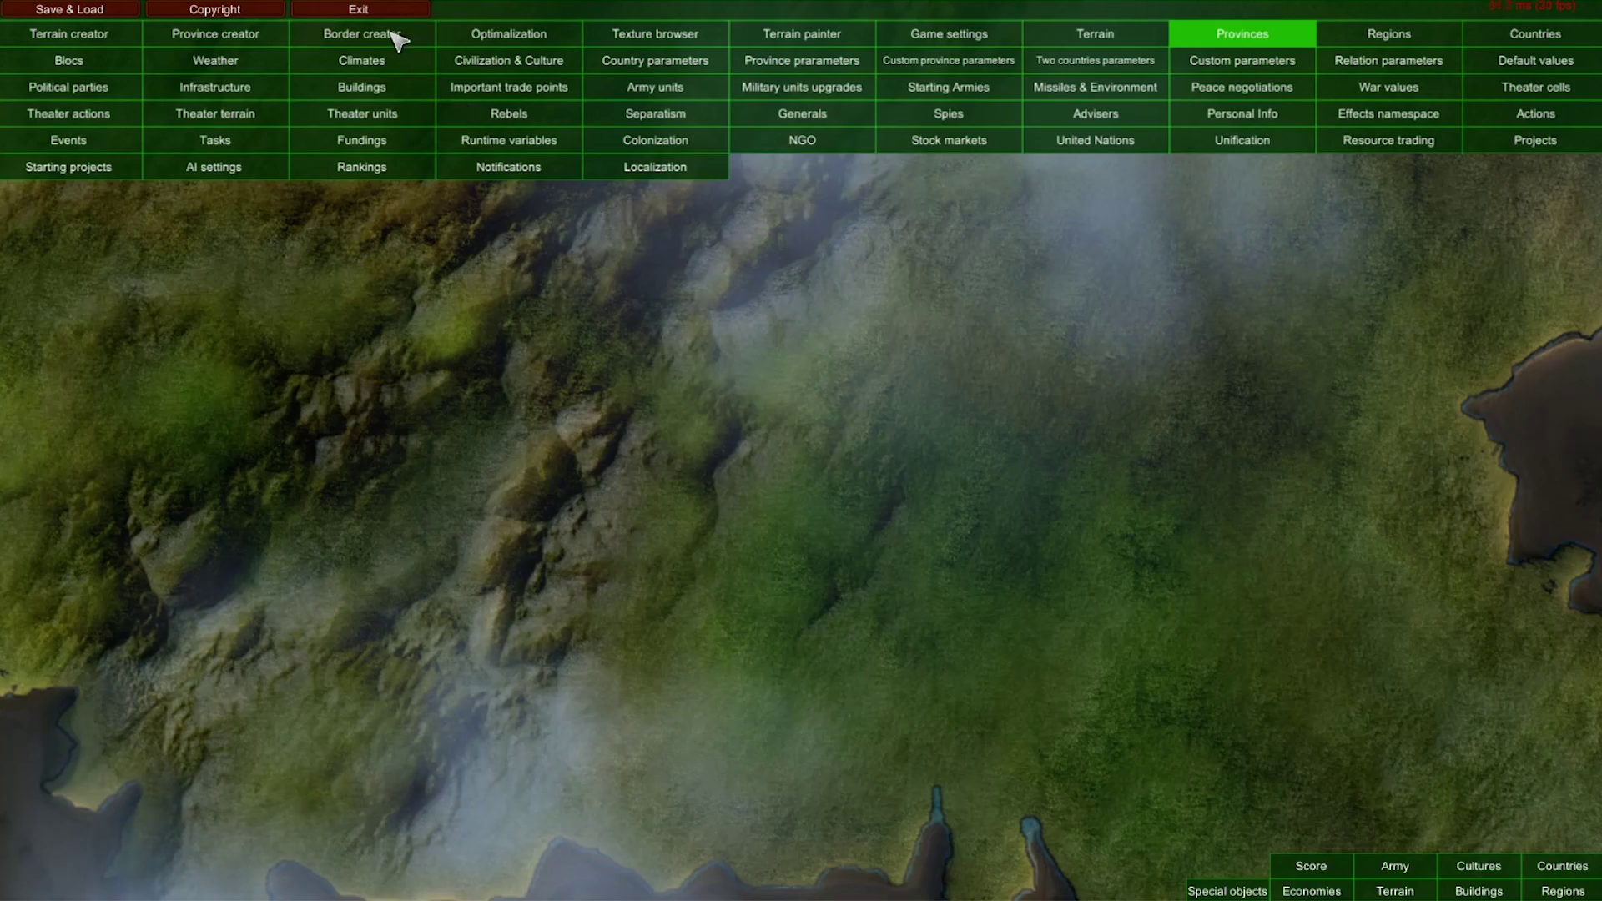
# Open the Border creator and examine the map between Province_37 and Wastelands
pyautogui.click(362, 34)
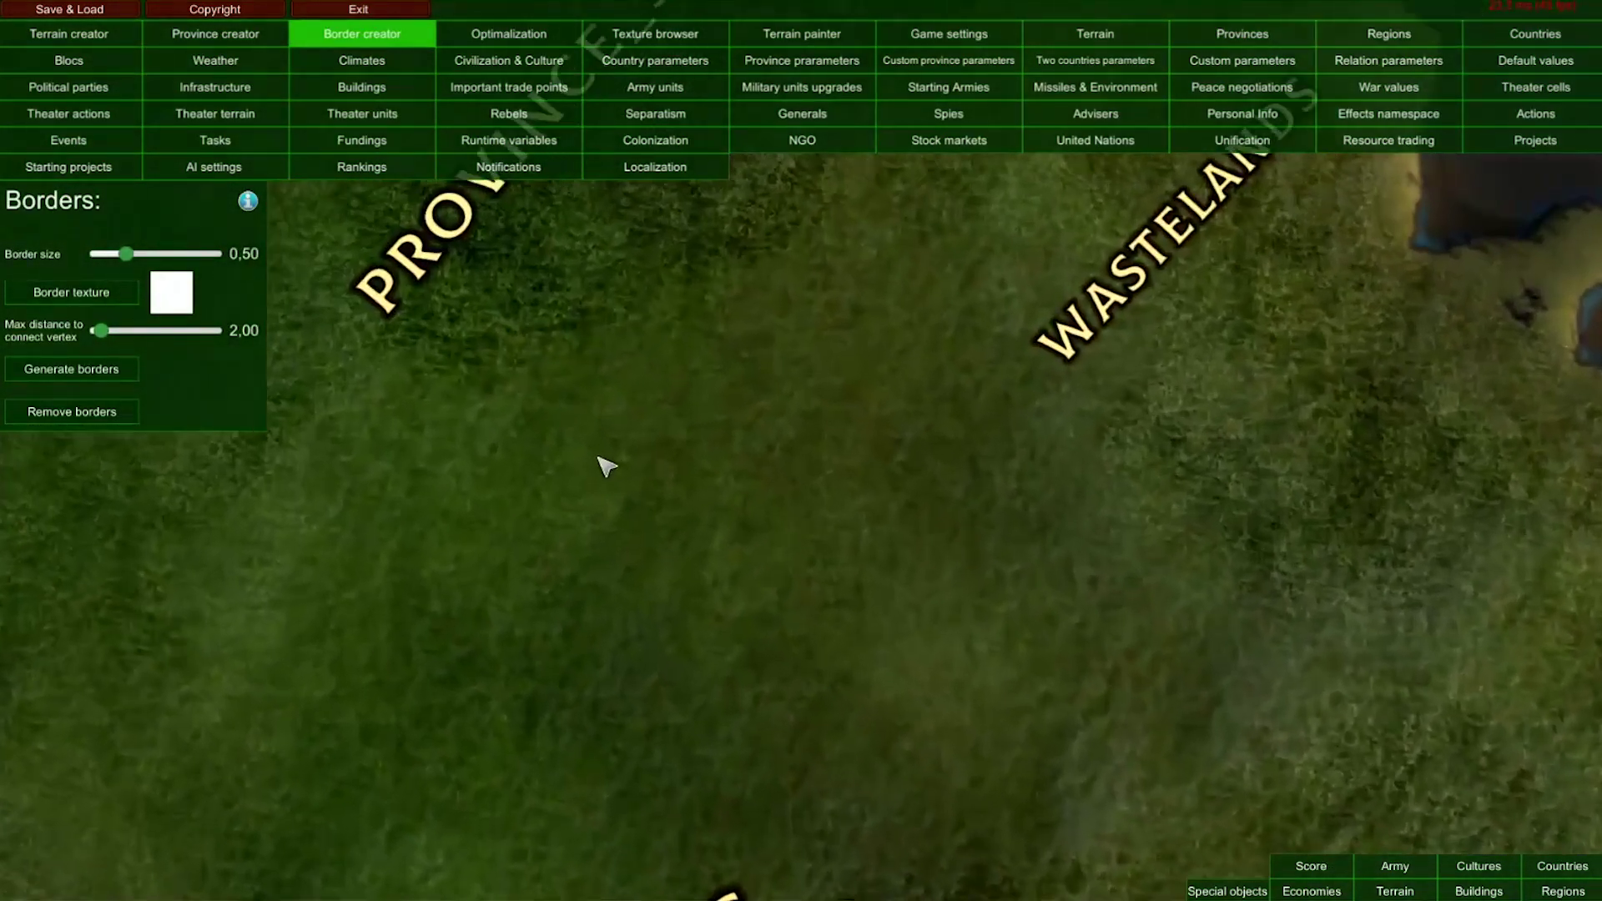
pyautogui.scroll(2, 608, 467)
pyautogui.moveTo(607, 468); pyautogui.dragTo(719, 676)
pyautogui.moveTo(958, 465); pyautogui.dragTo(628, 615)
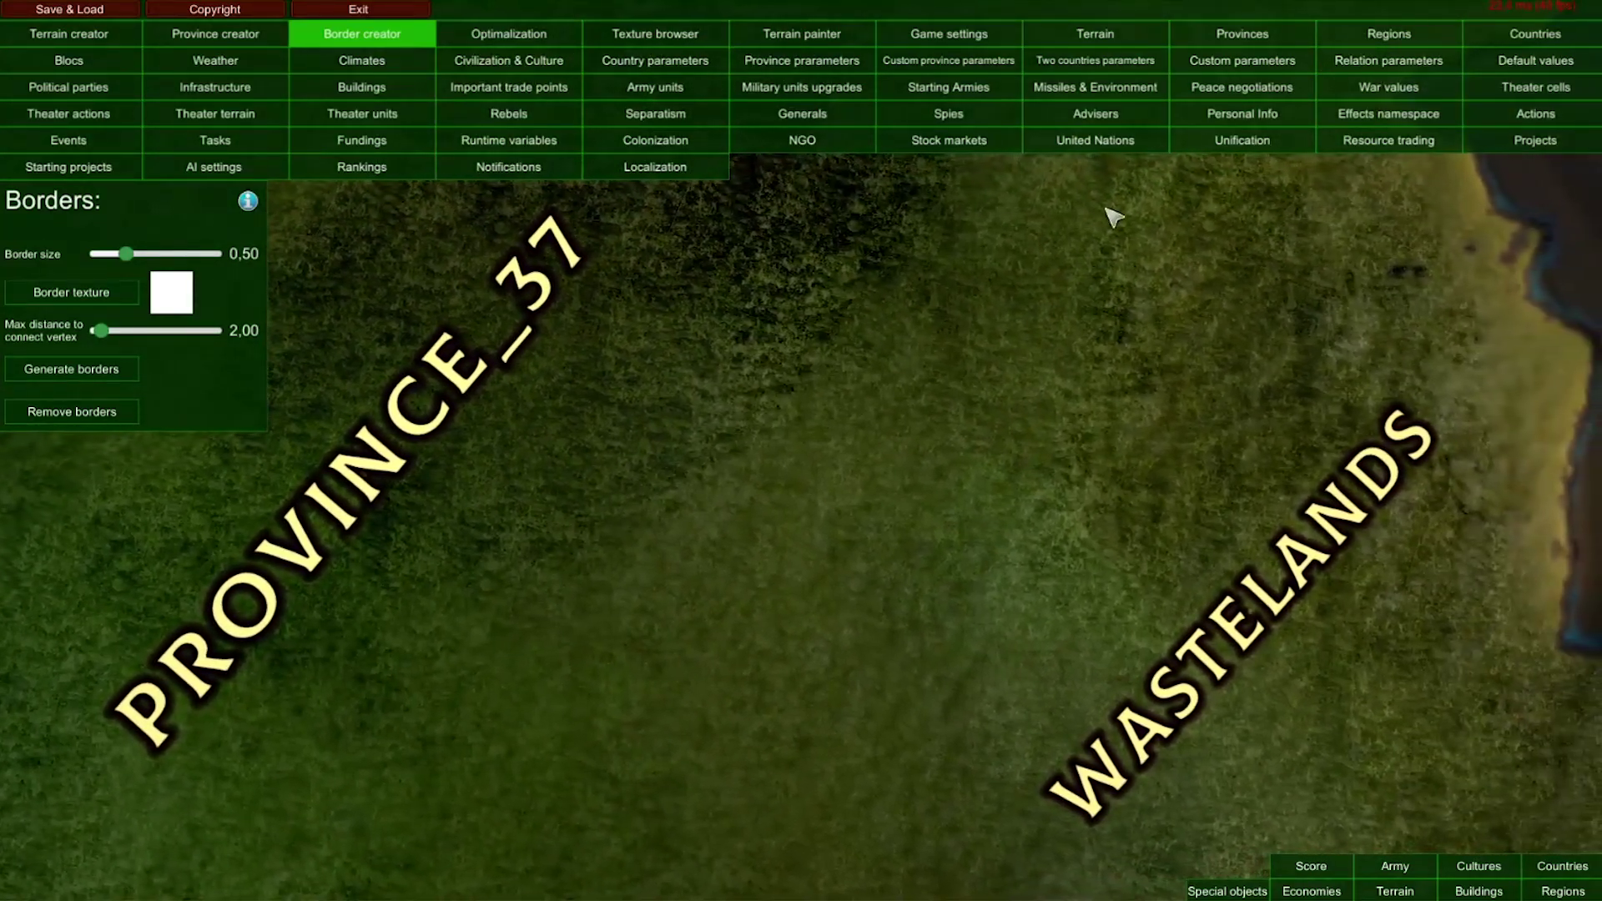
pyautogui.moveTo(612, 716); pyautogui.dragTo(827, 673)
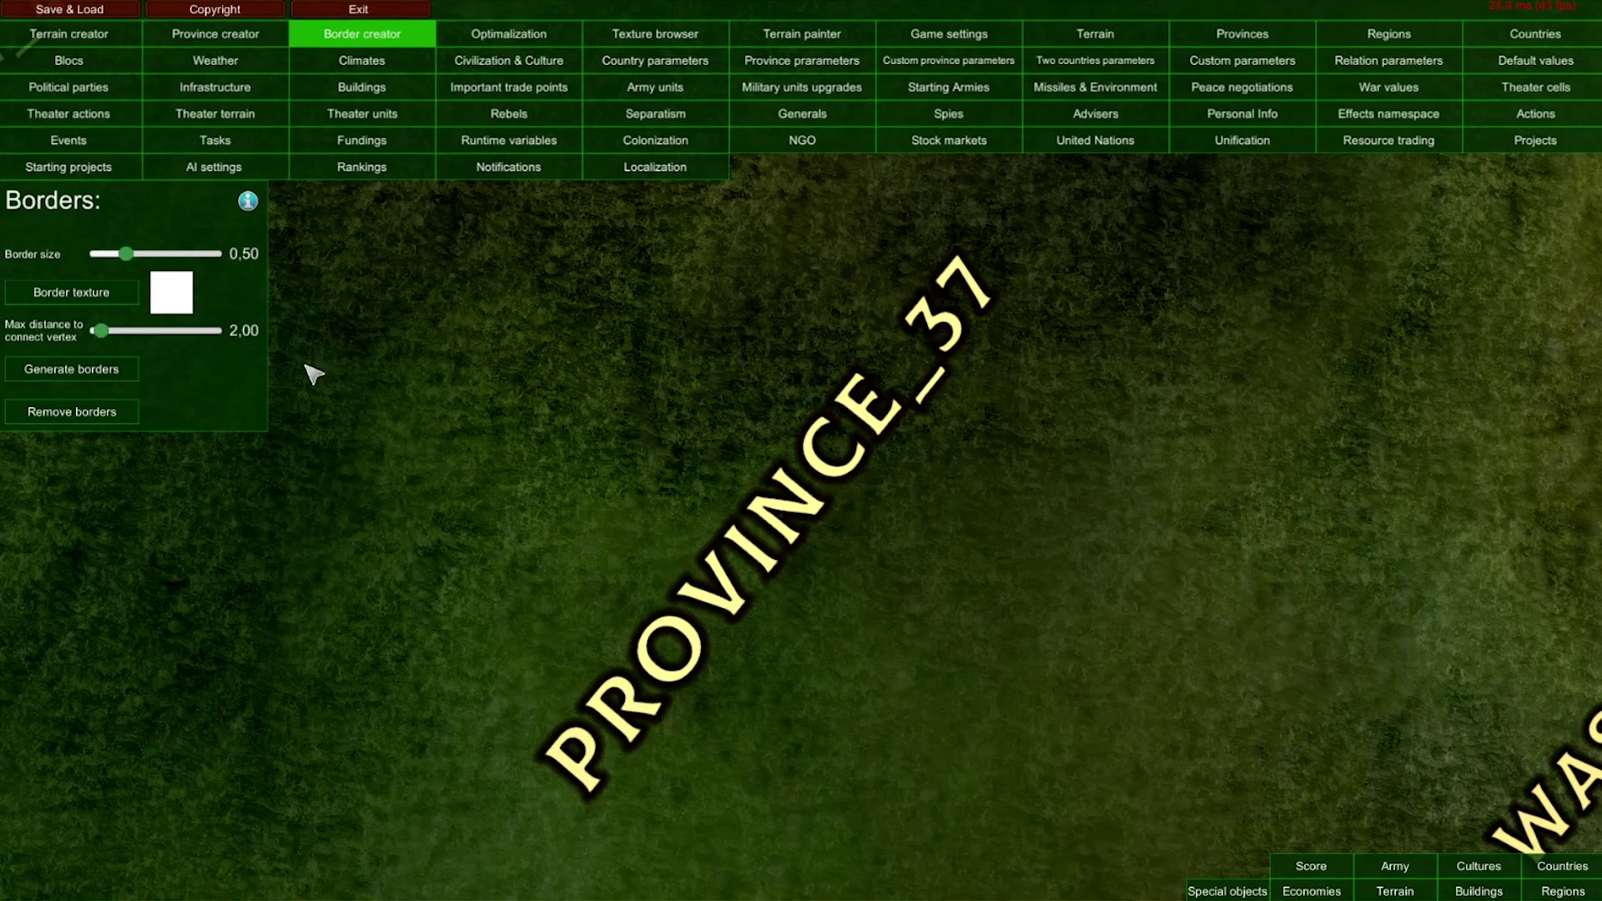
# Save the scenario as Mod-Tutorial-save11 and return to the Border creator
pyautogui.click(99, 12)
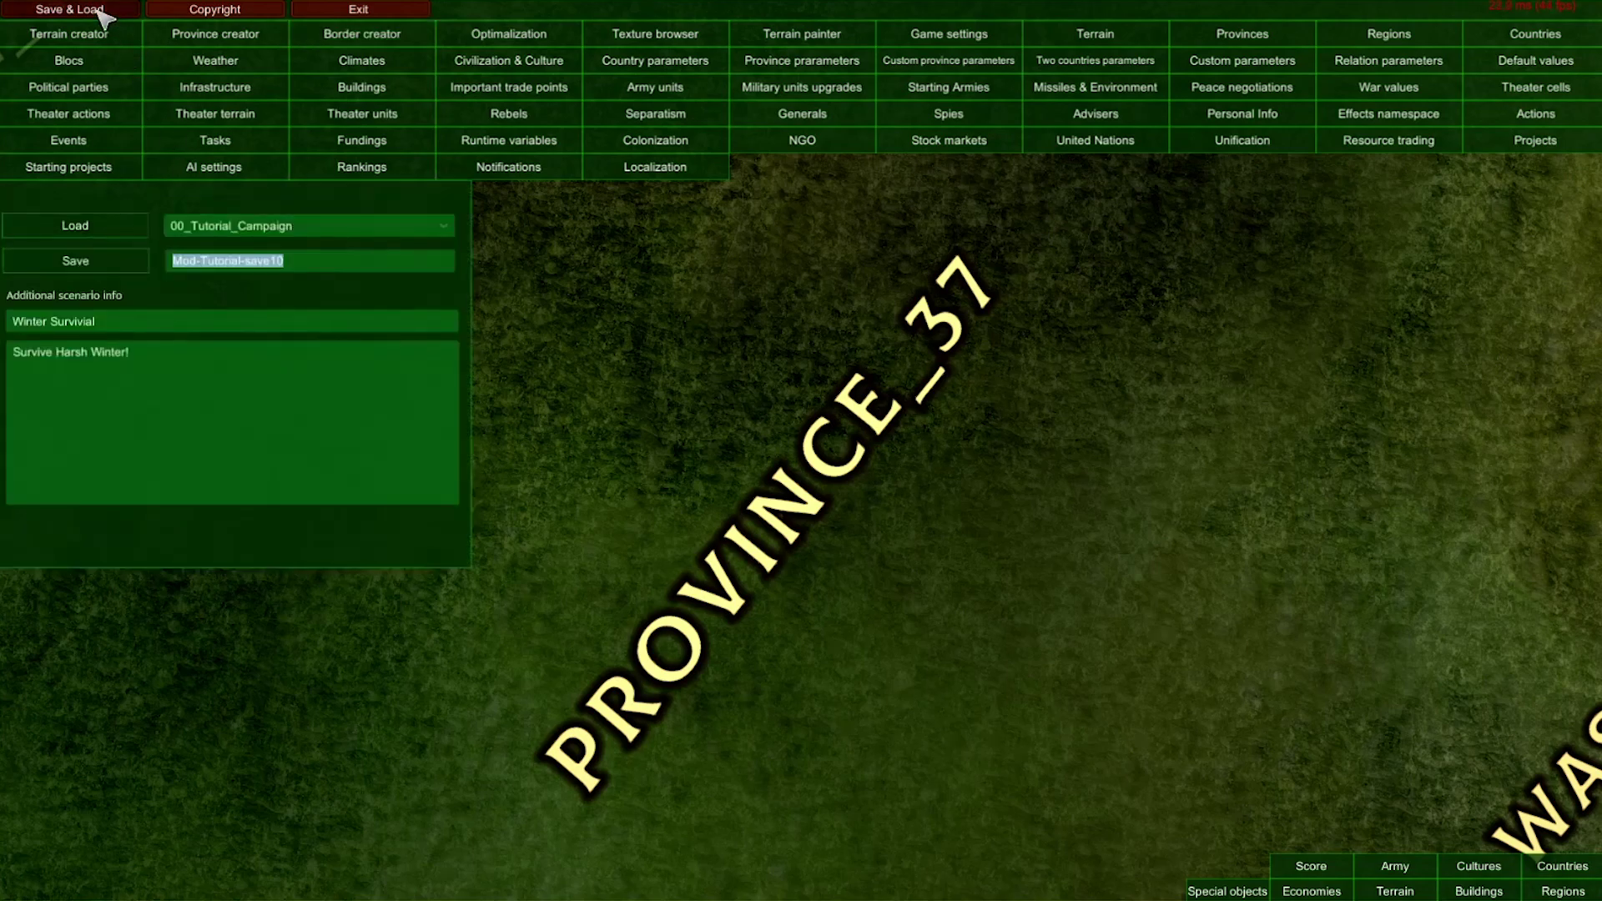
pyautogui.click(308, 264)
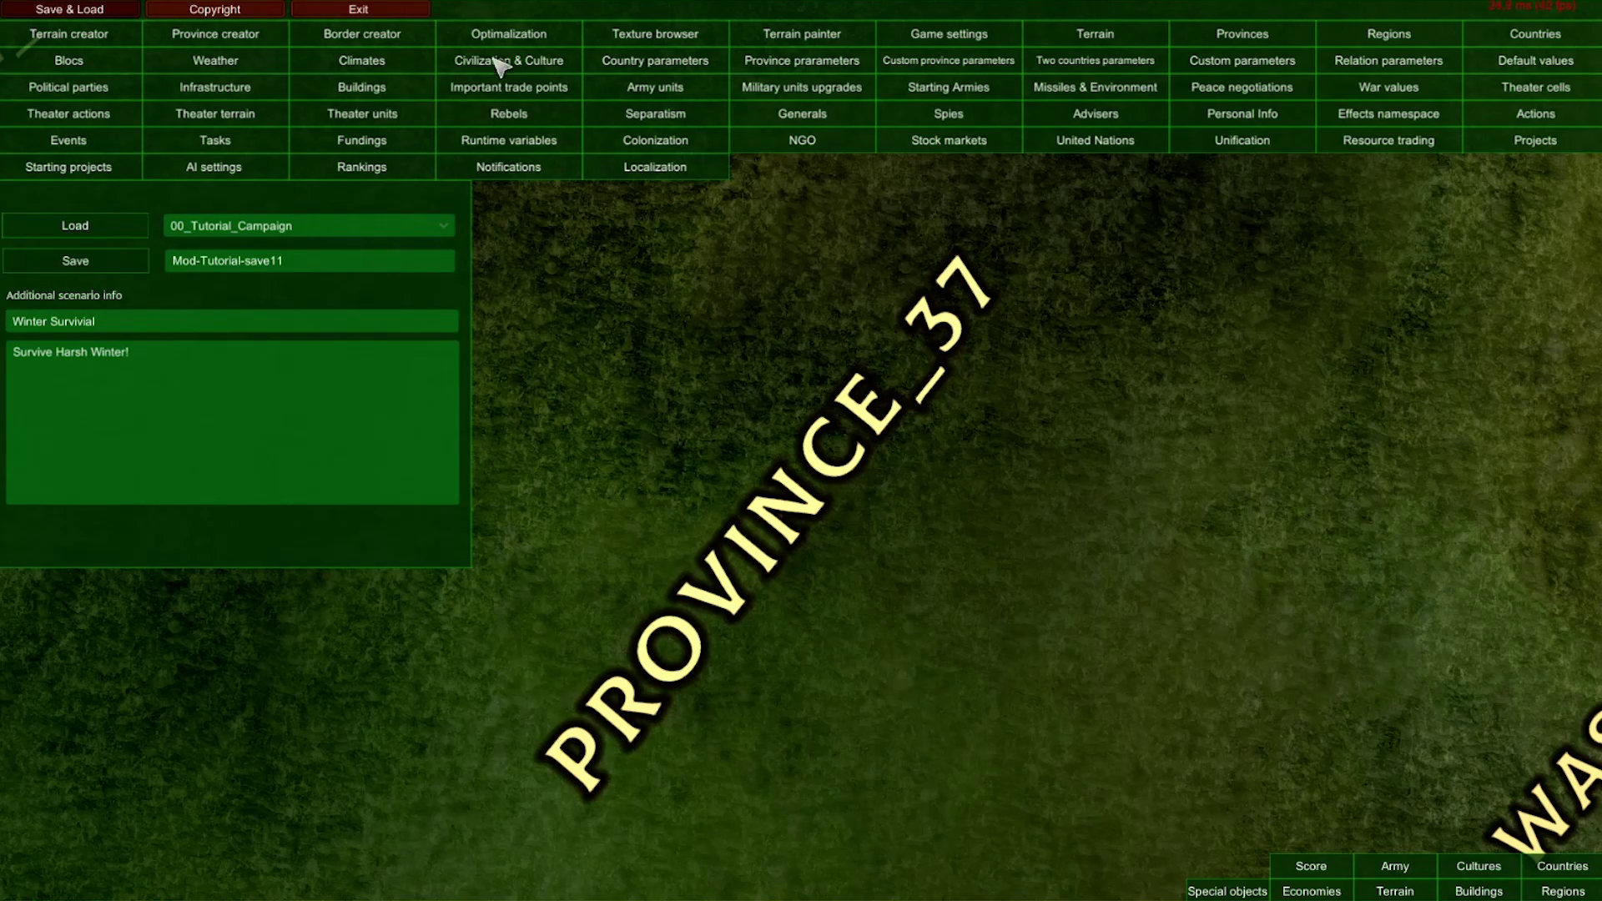
pyautogui.click(338, 34)
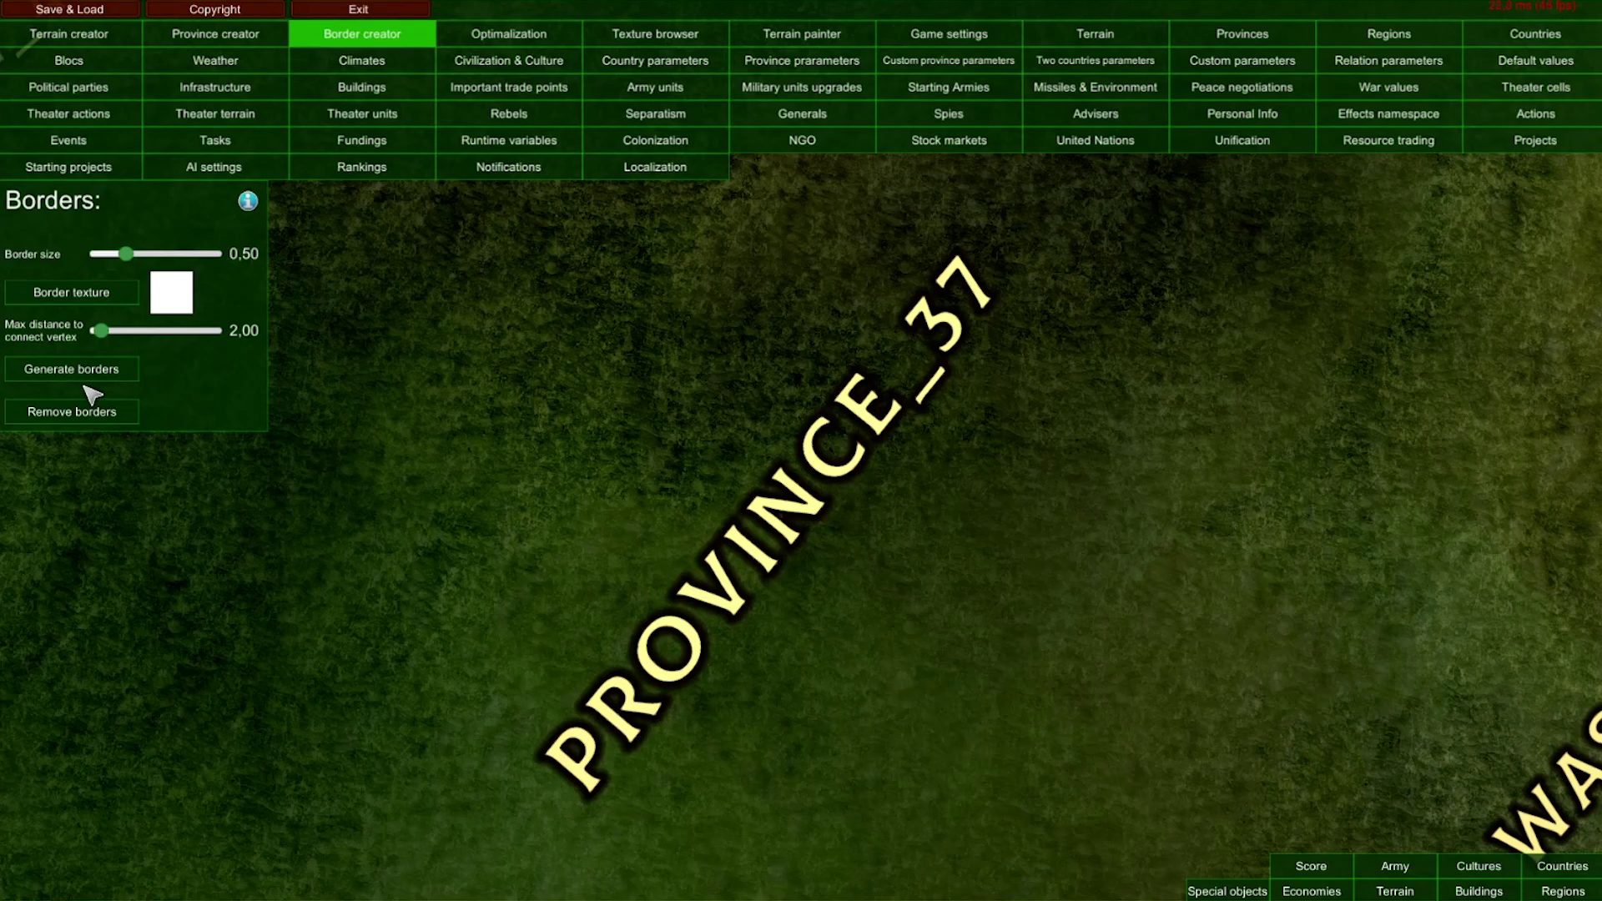
# Generate the province borders with the current border size, texture and vertex connection distance
pyautogui.scroll(-5, 980, 443)
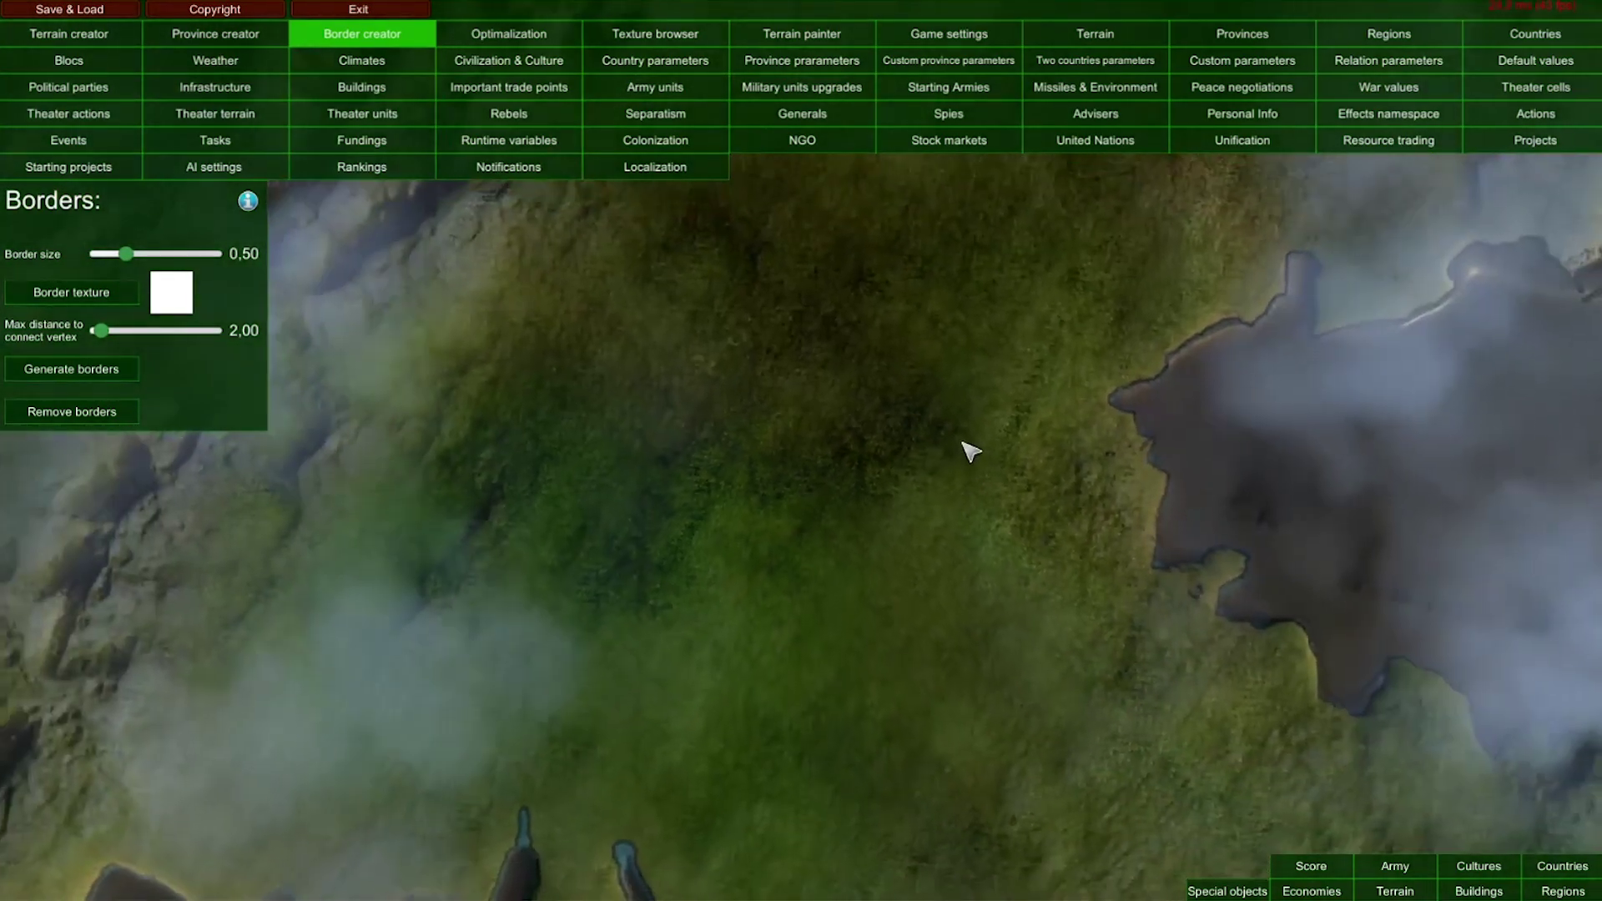
pyautogui.press('a')
pyautogui.press('s')
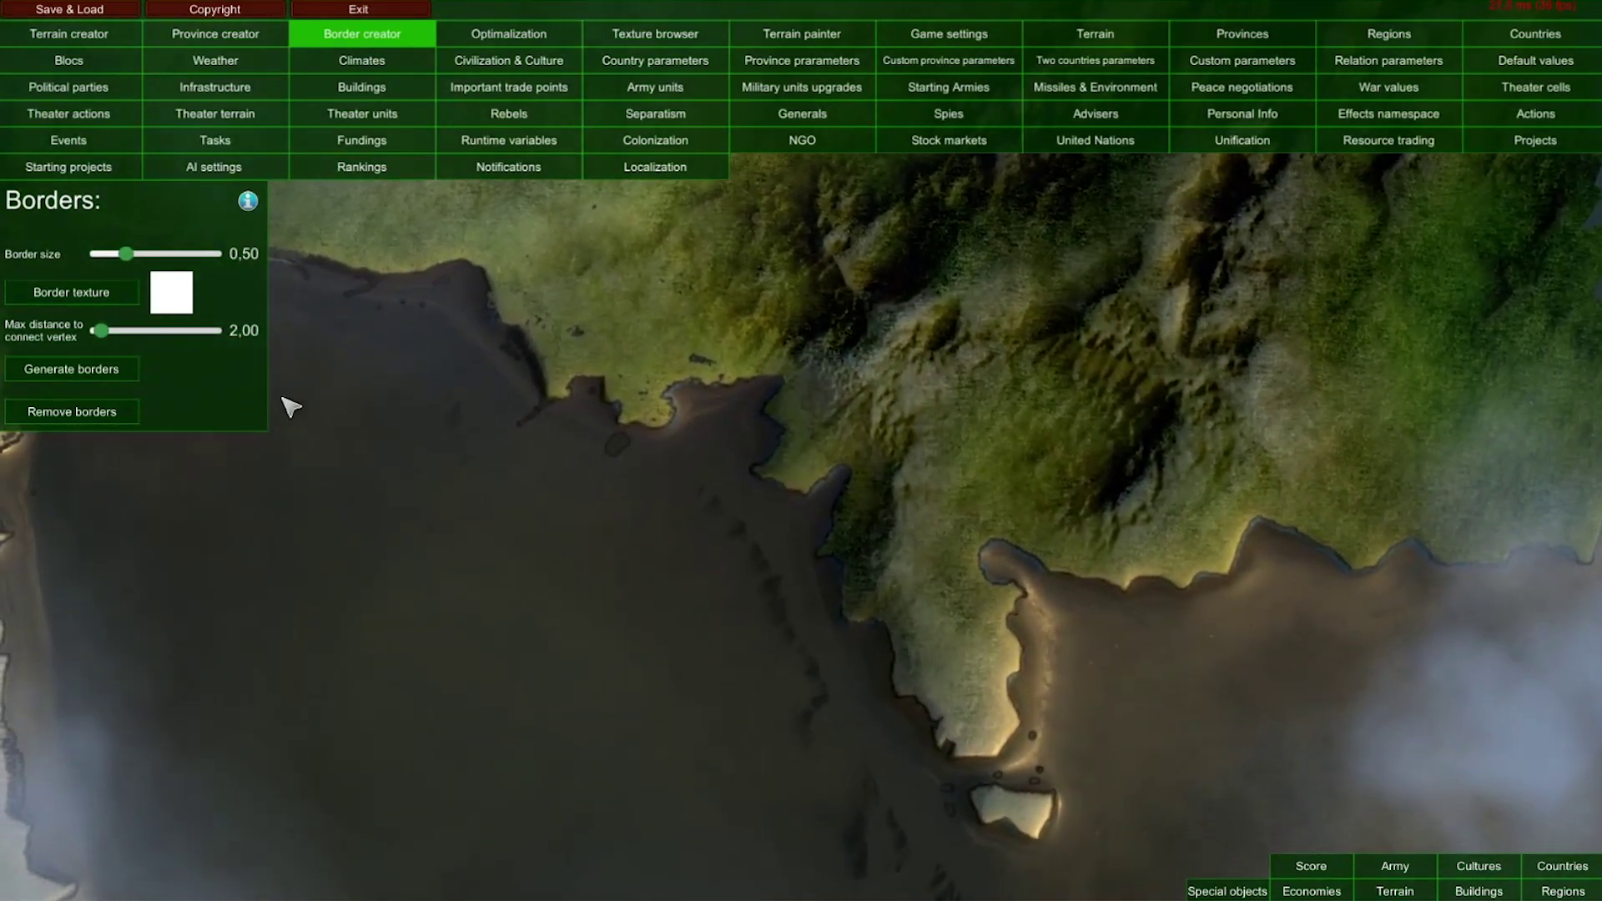
pyautogui.click(88, 374)
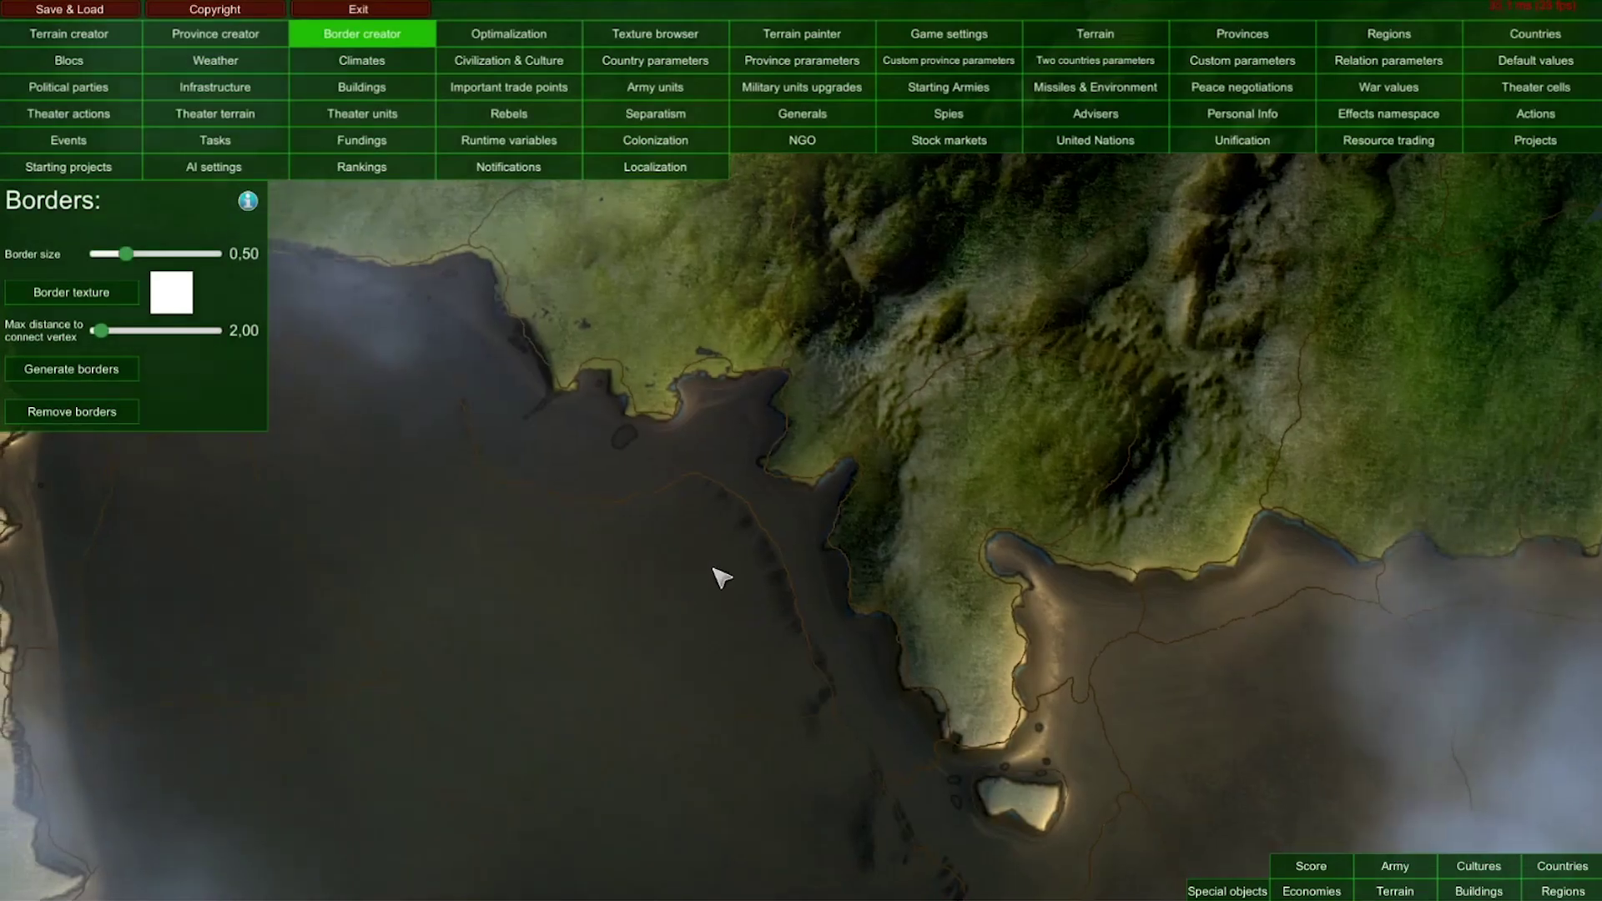
# Inspect the generated borders along the coast and around the small island
pyautogui.moveTo(713, 569); pyautogui.dragTo(808, 501)
pyautogui.scroll(3, 782, 615)
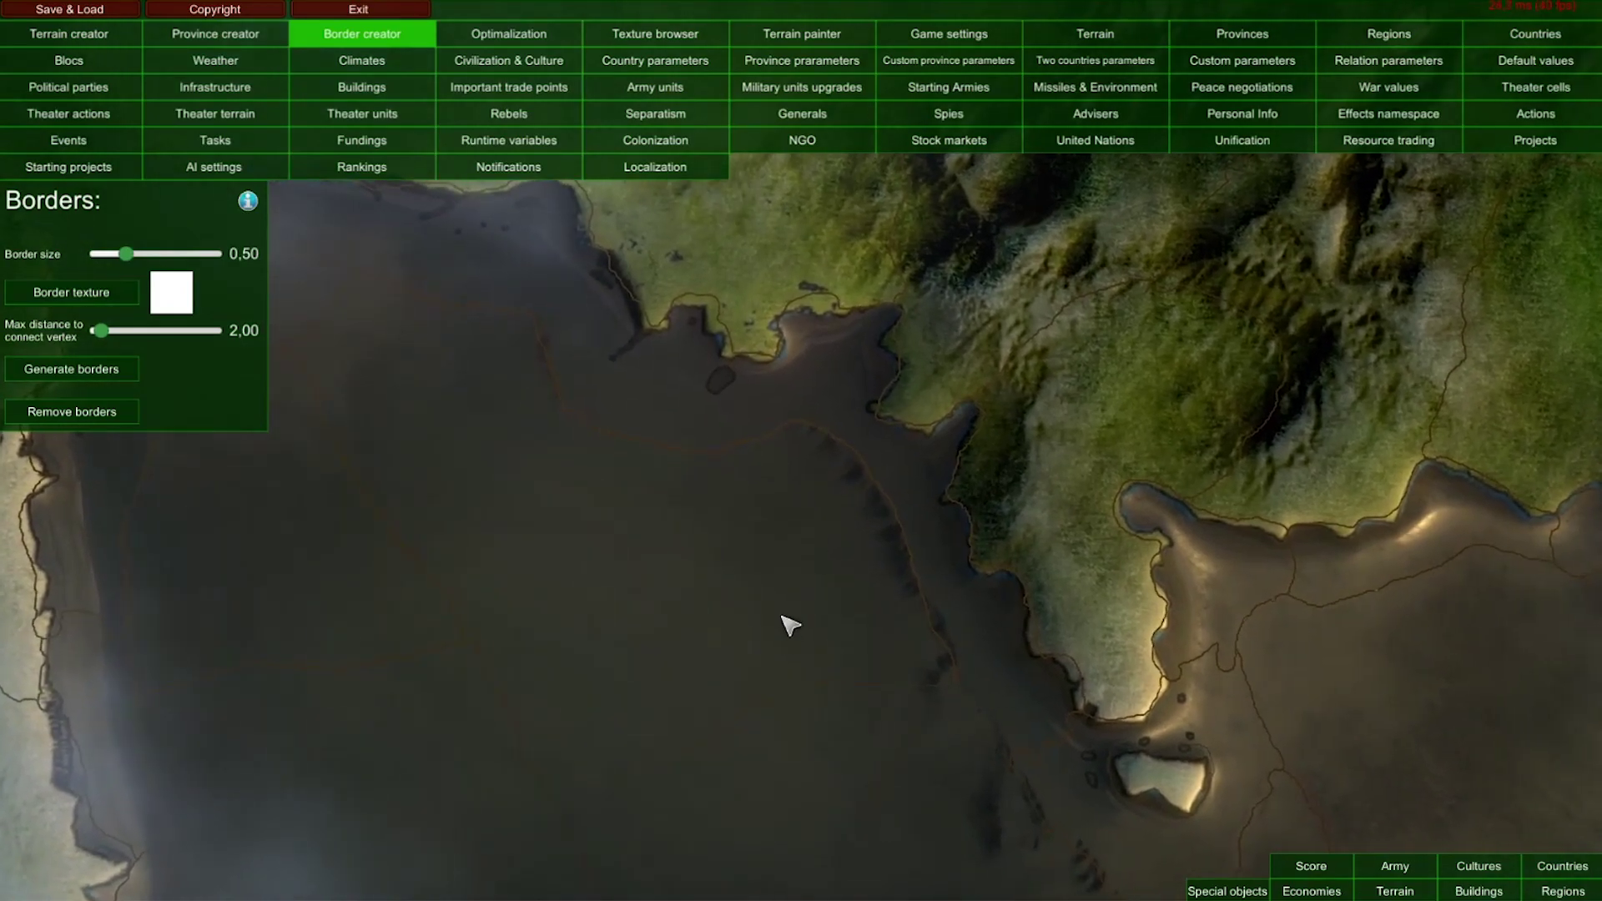
pyautogui.moveTo(784, 633); pyautogui.dragTo(629, 539)
pyautogui.moveTo(954, 512); pyautogui.dragTo(751, 522)
pyautogui.scroll(5, 933, 646)
pyautogui.moveTo(926, 648); pyautogui.dragTo(905, 386)
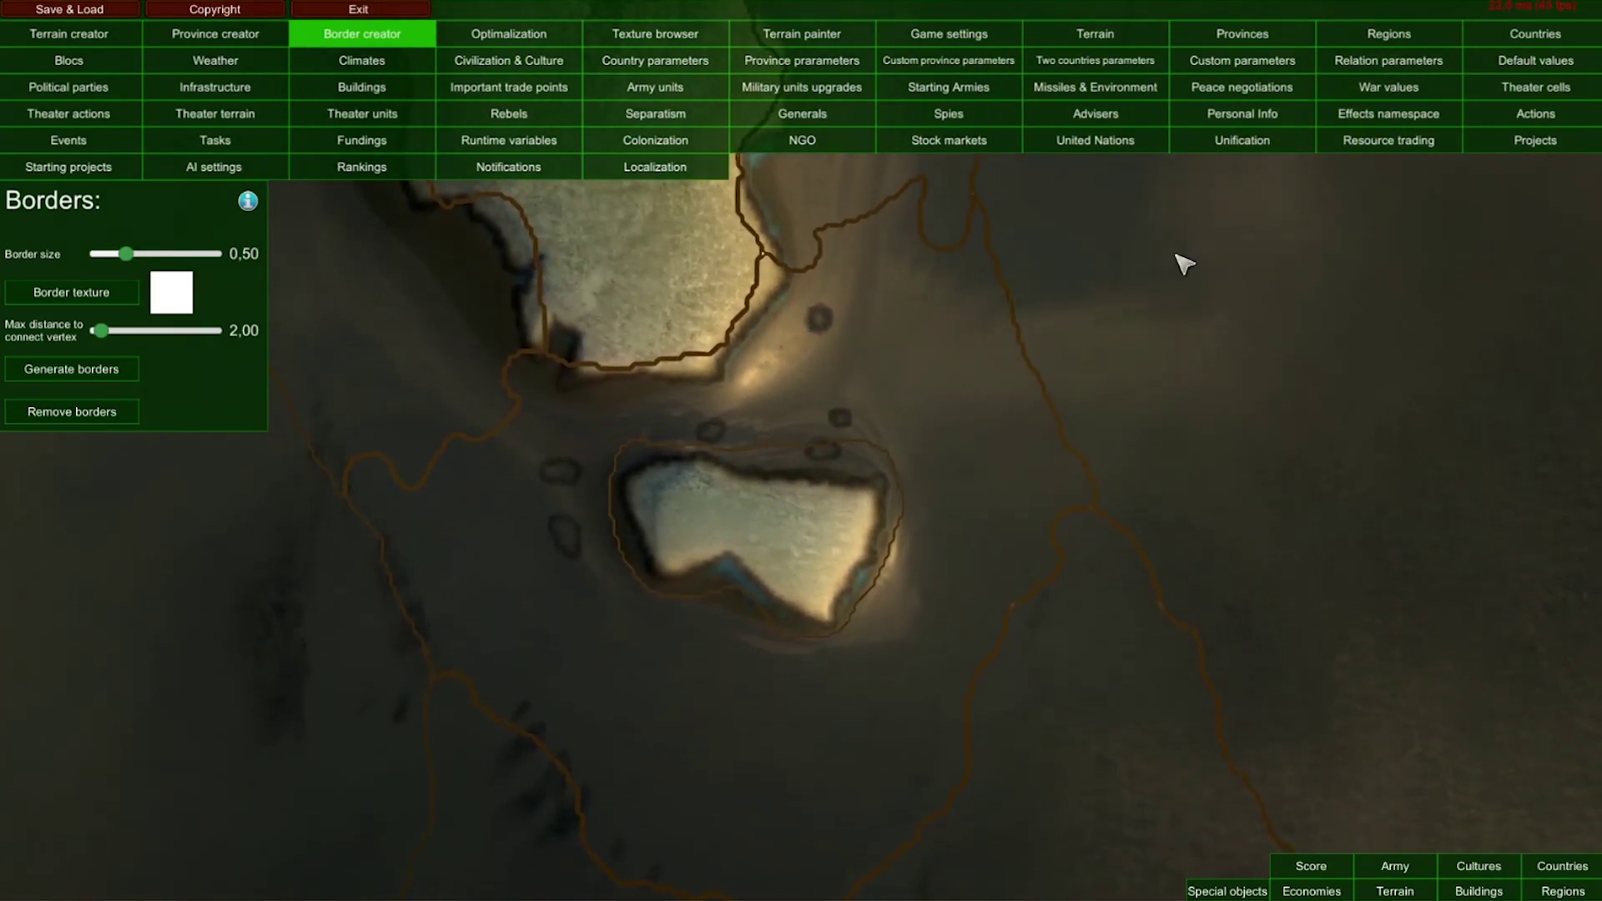
# Return to the Province Editor and examine the generated borders between the land provinces
pyautogui.click(1265, 33)
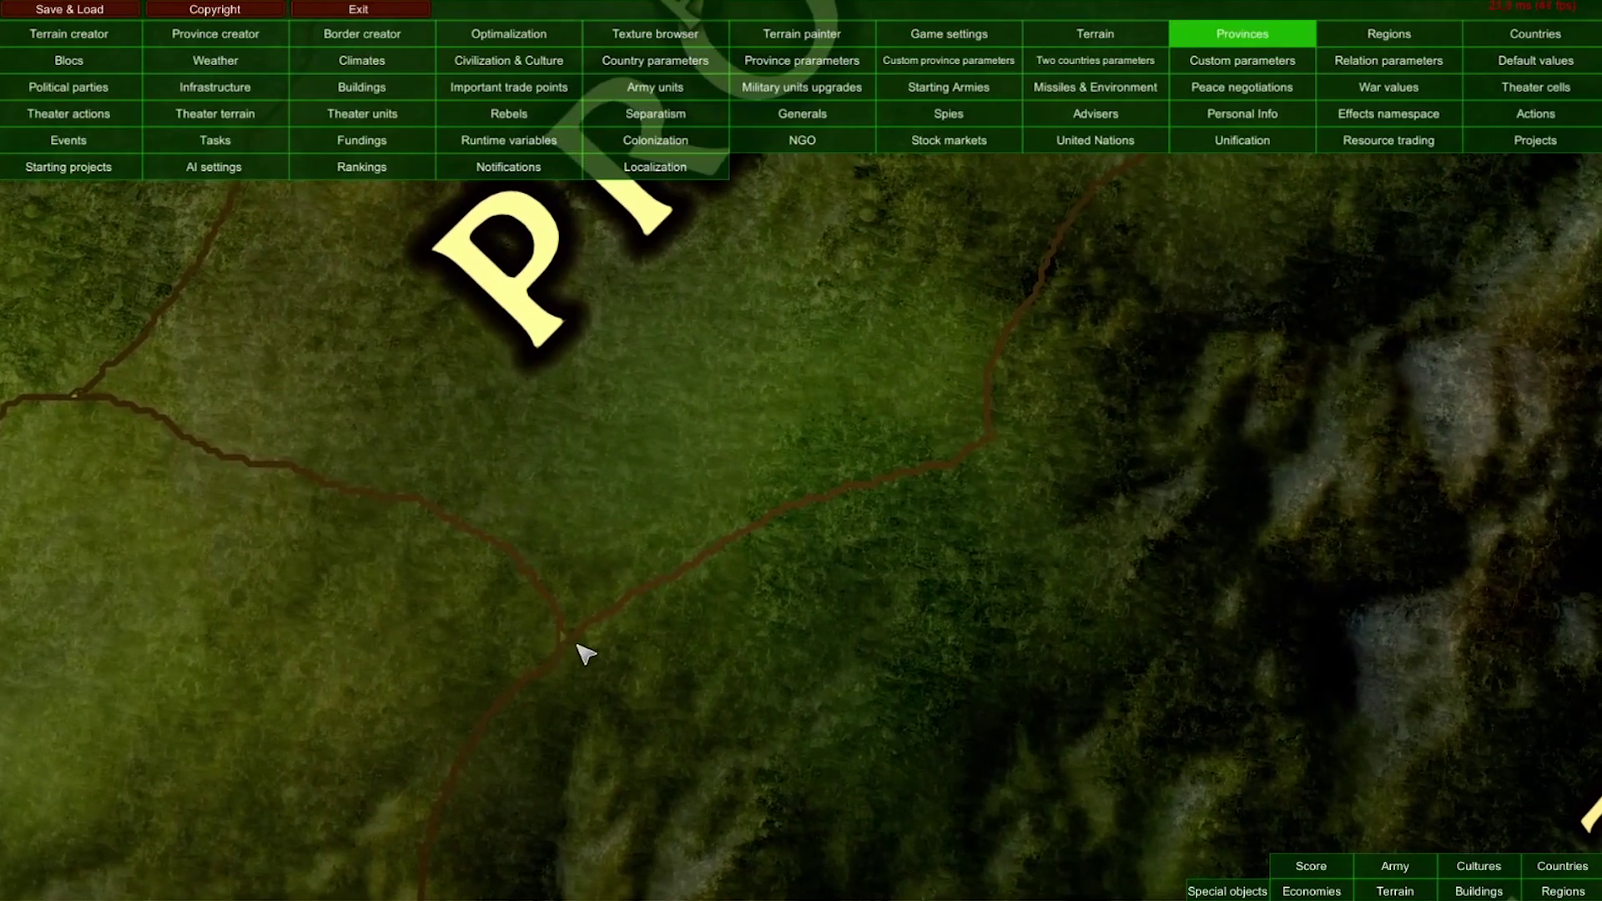
pyautogui.moveTo(1049, 319); pyautogui.dragTo(203, 715)
pyautogui.moveTo(813, 588); pyautogui.dragTo(914, 627)
pyautogui.moveTo(1259, 615); pyautogui.dragTo(490, 136)
pyautogui.moveTo(1003, 459); pyautogui.dragTo(870, 685)
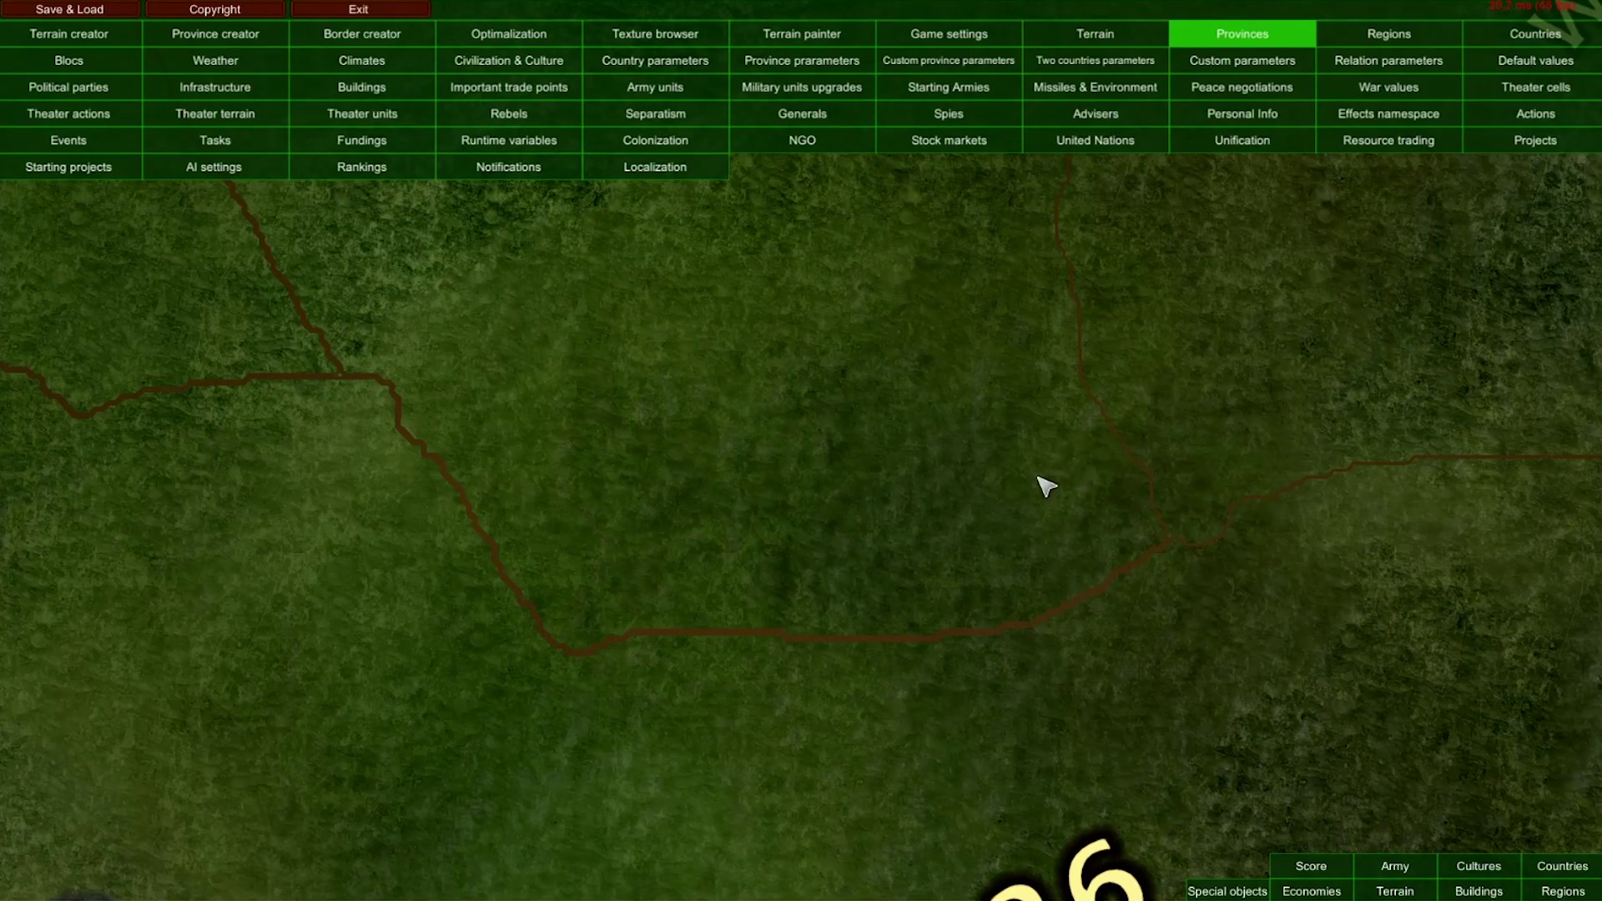
pyautogui.moveTo(1043, 483); pyautogui.dragTo(371, 519)
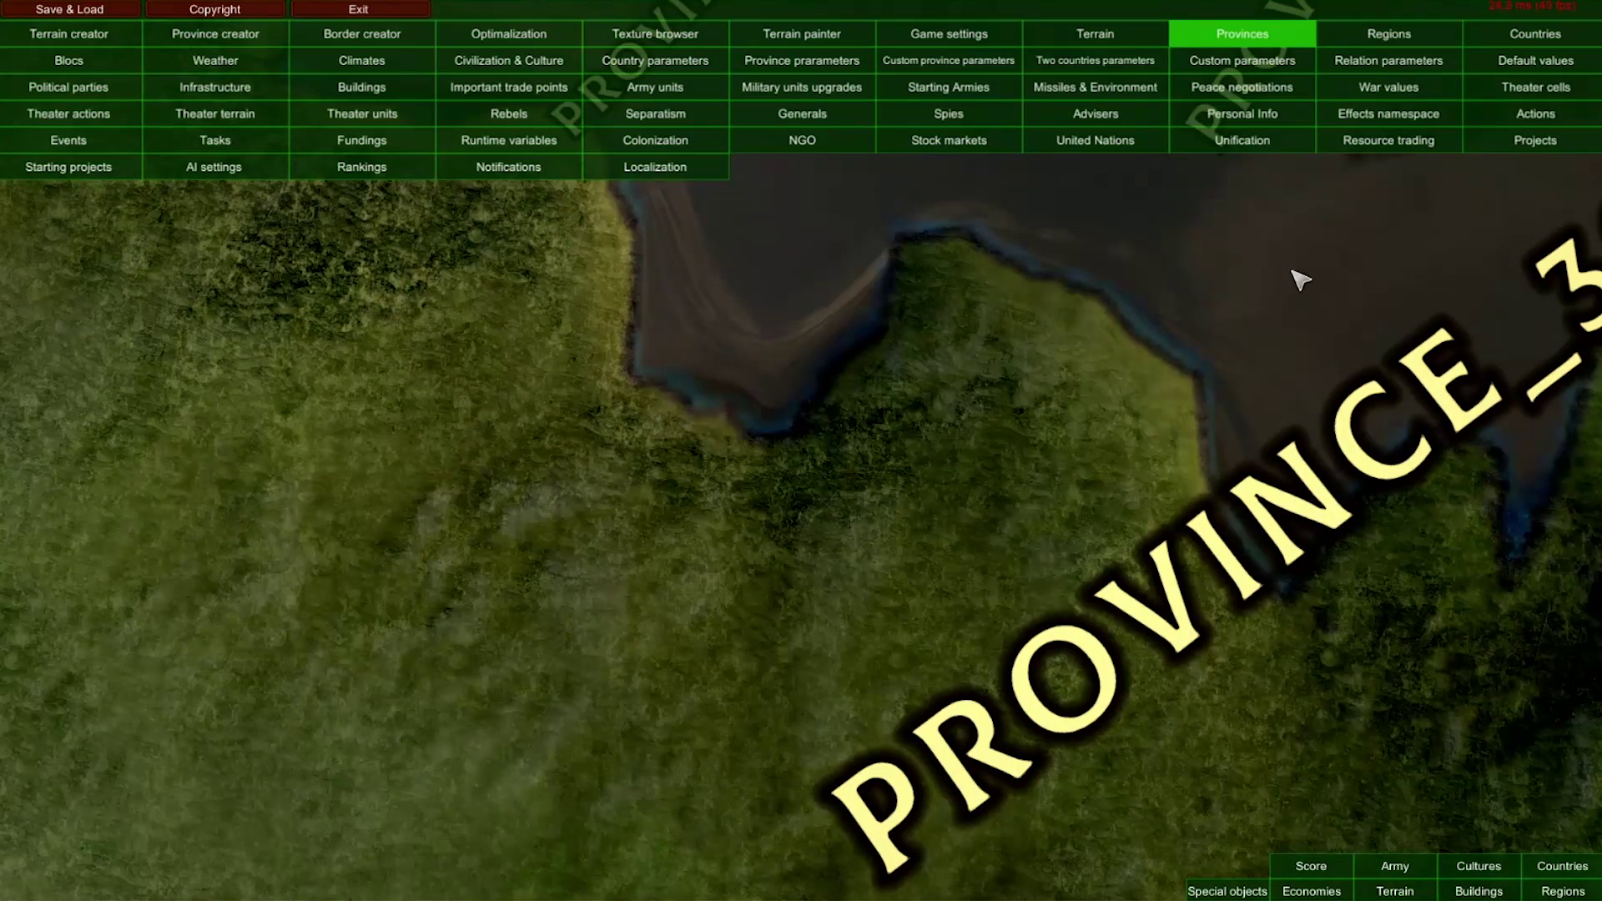